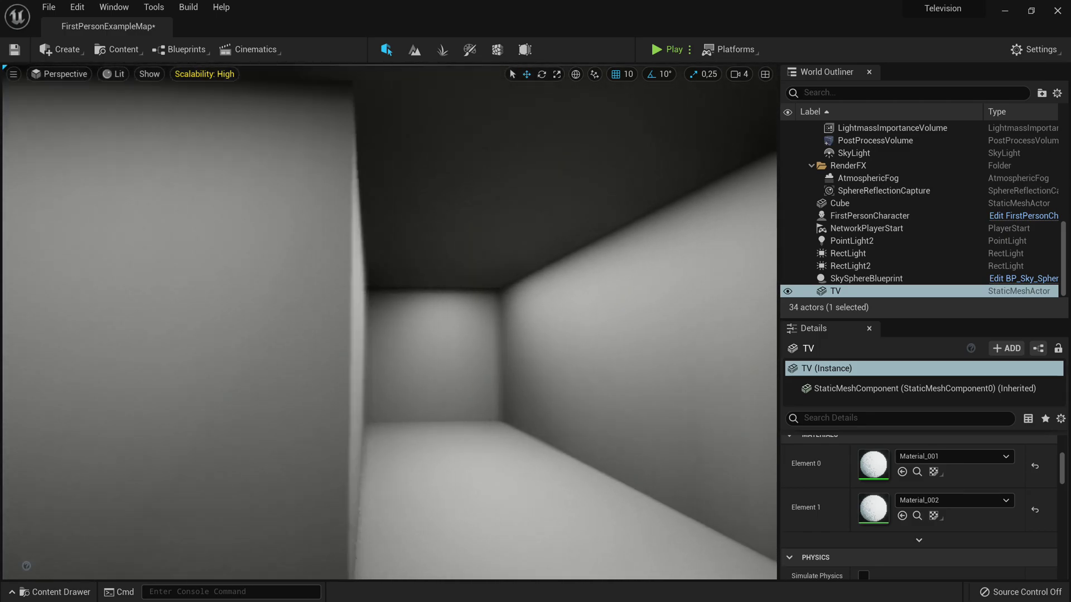
Examine the TV mesh and the block it stands on from several sides within the dark room.
right_drag(390, 322, 205, 322)
key(w)
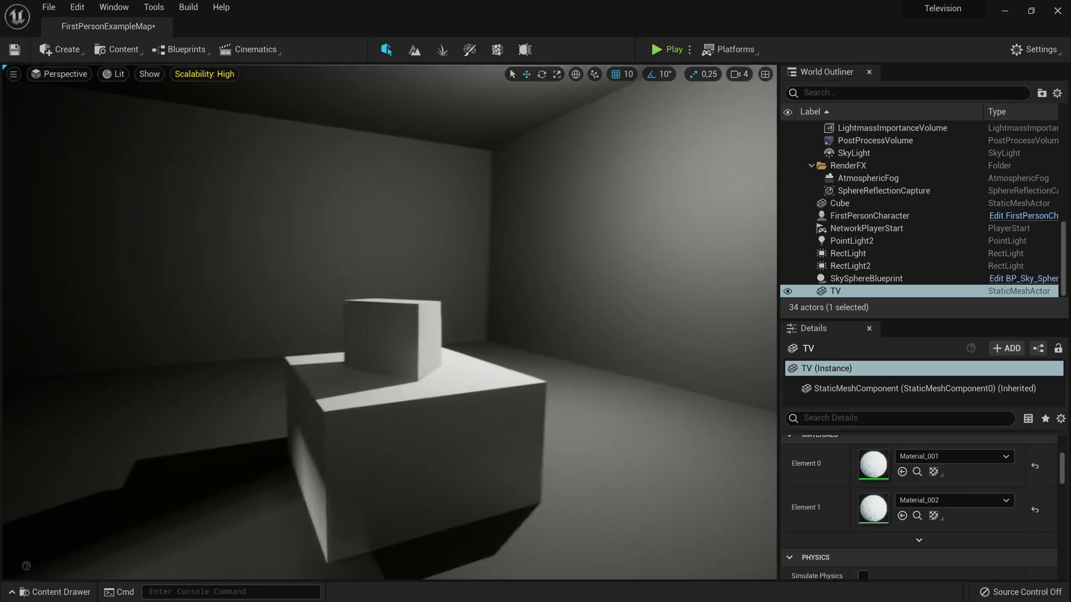
key(a)
right_drag(389, 322, 360, 318)
key(w)
key(s)
key(a)
key(s)
key(d)
key(d)
key(w)
key(s)
key(s)
key(a)
key(w)
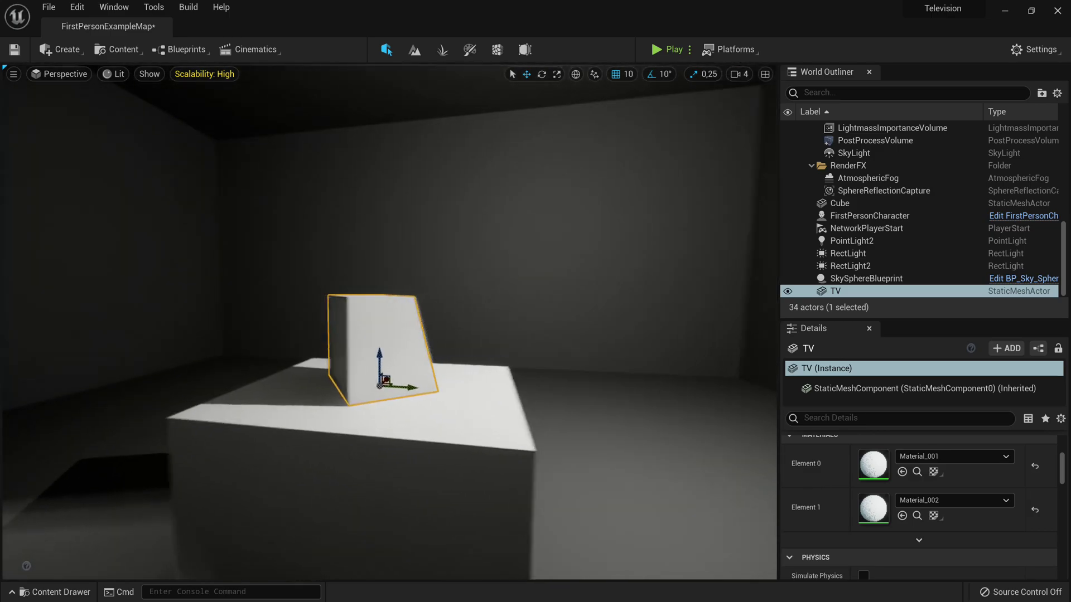
right_drag(419, 357, 419, 357)
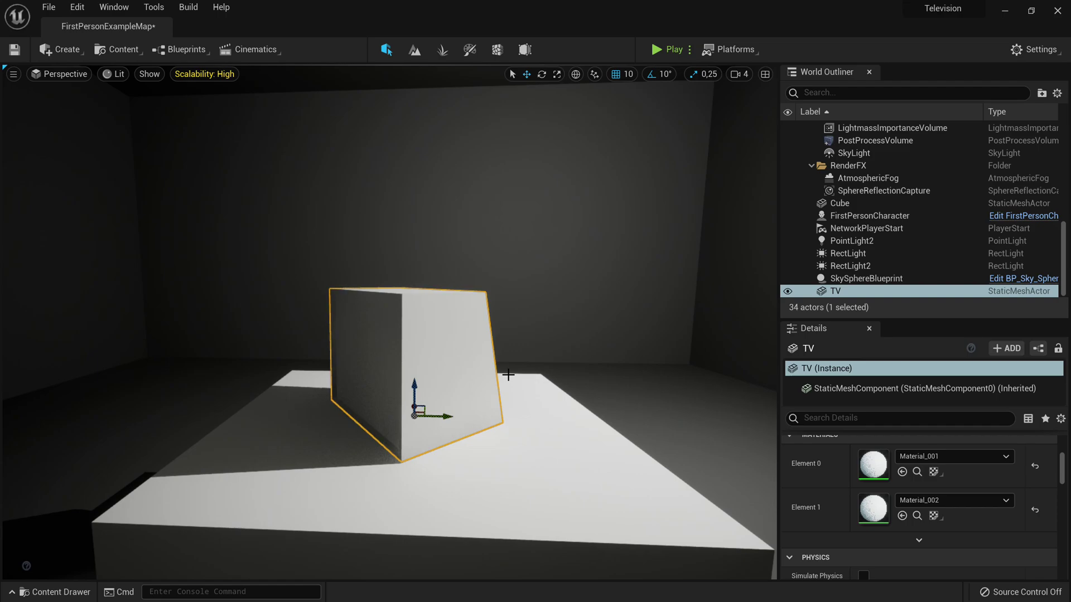
key(a)
right_drag(488, 404, 641, 403)
key(s)
Browse to the project's root Content folder and select the VideoToTest clip in File Explorer's Videos folder.
key(ctrl+space)
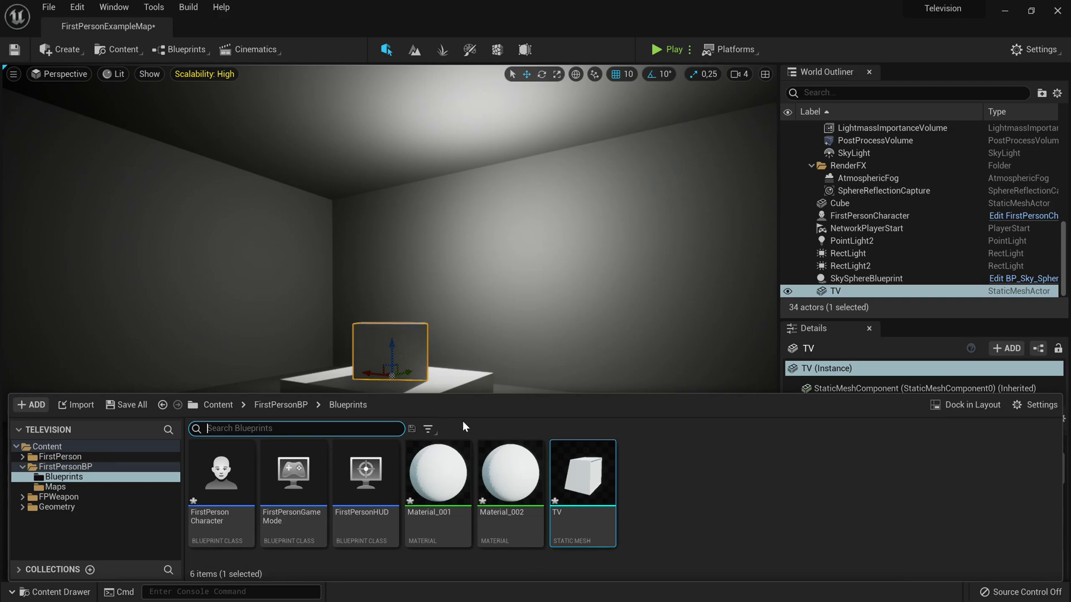
click(217, 405)
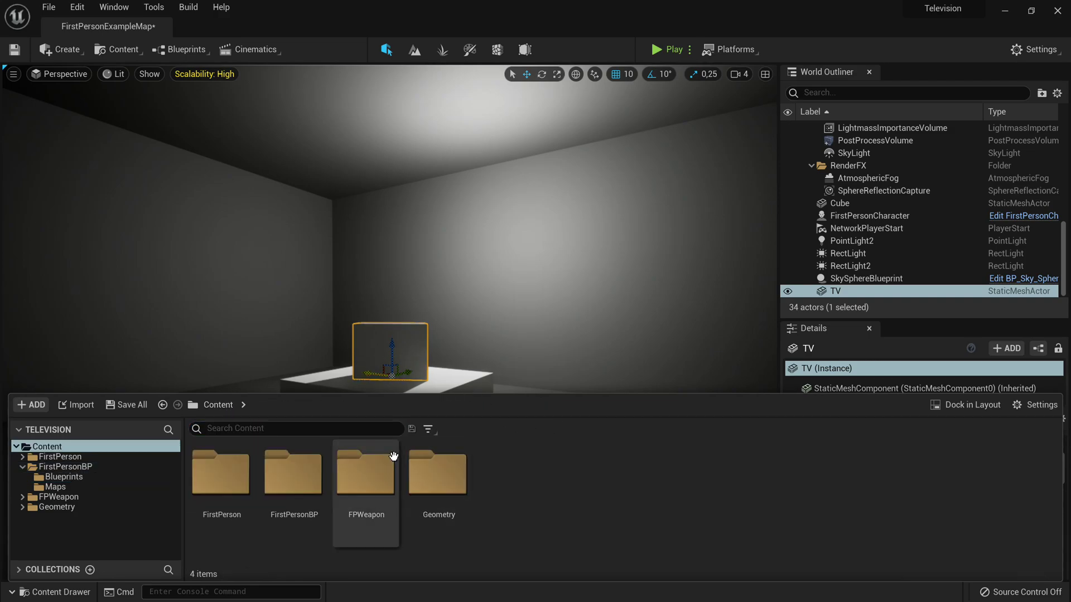
key(super)
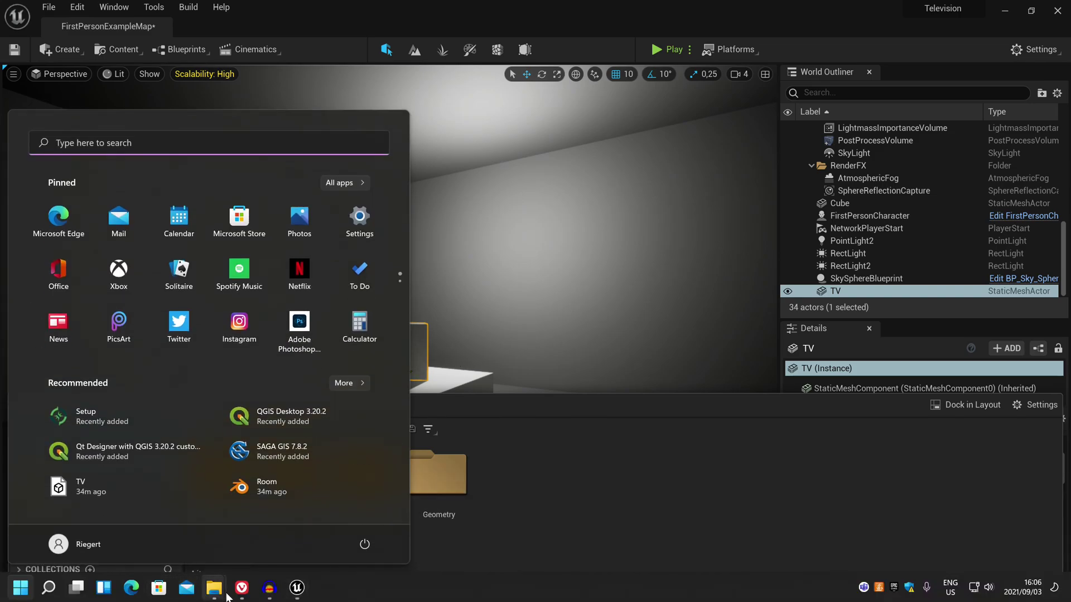
mouse_move(215, 588)
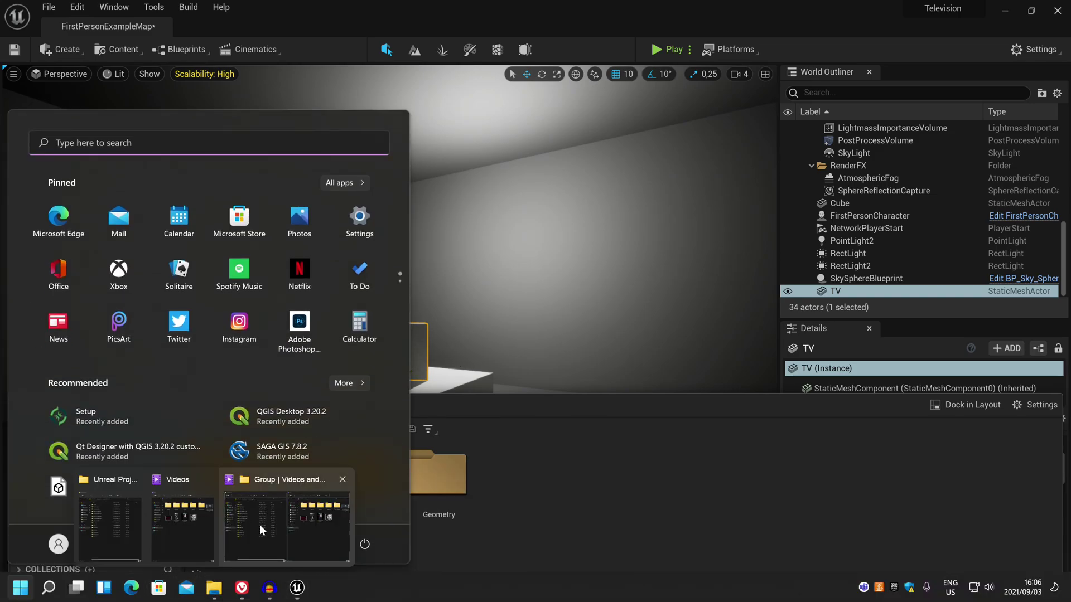
click(198, 528)
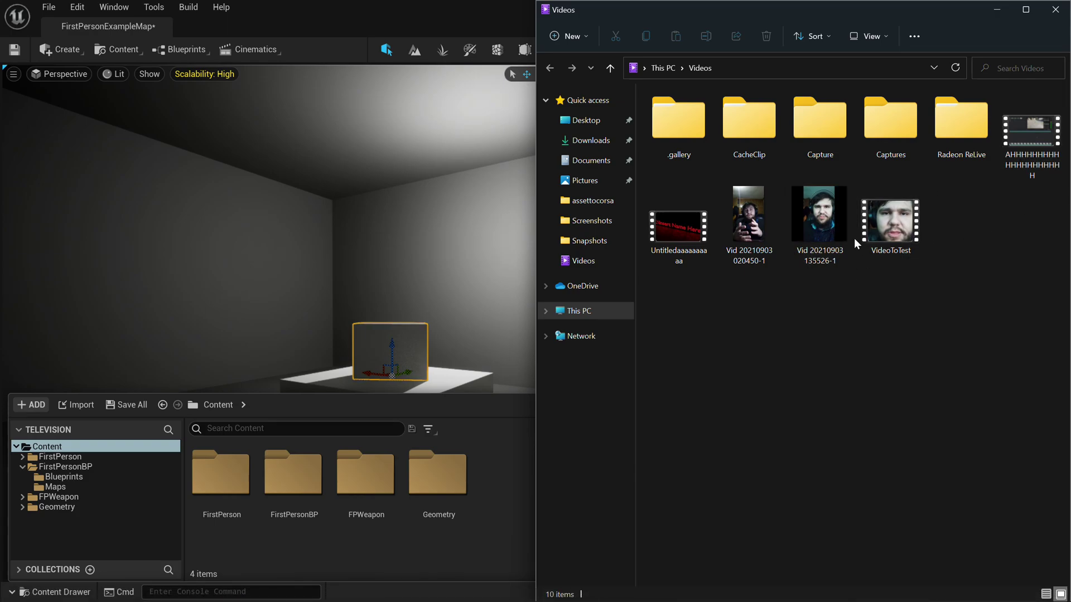
click(892, 221)
drag(873, 332, 500, 500)
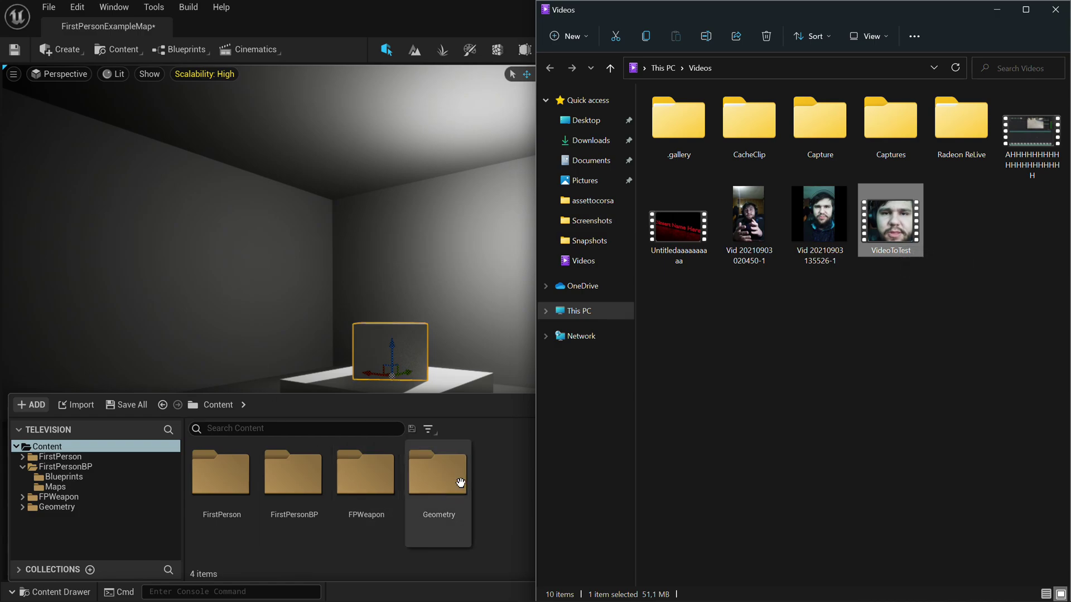
click(496, 474)
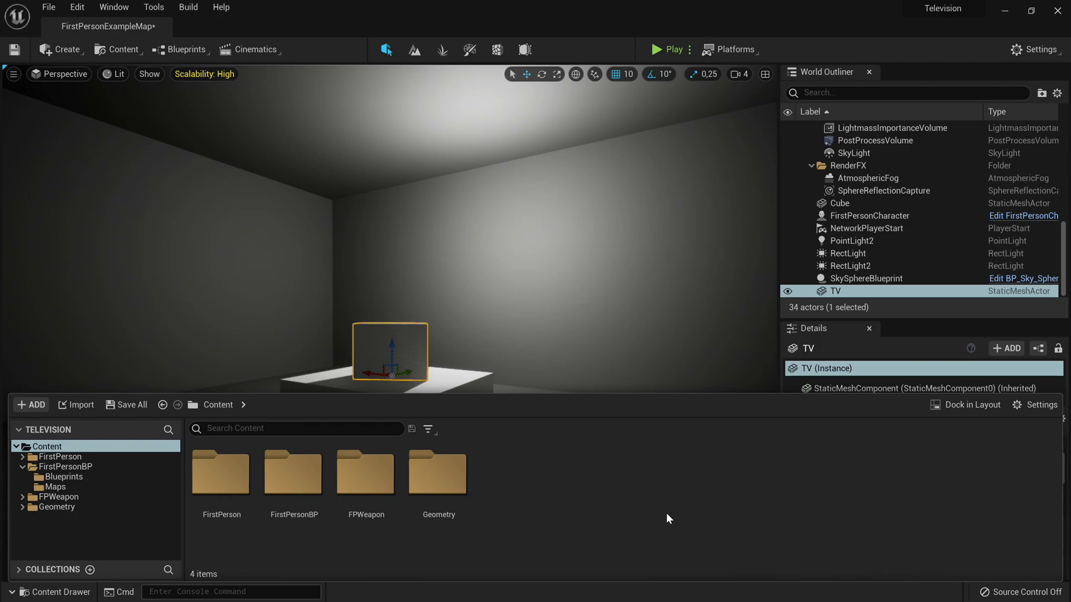
Create a new folder named Movies in the project's root Content folder.
right_drag(349, 291, 343, 318)
key(ctrl+space)
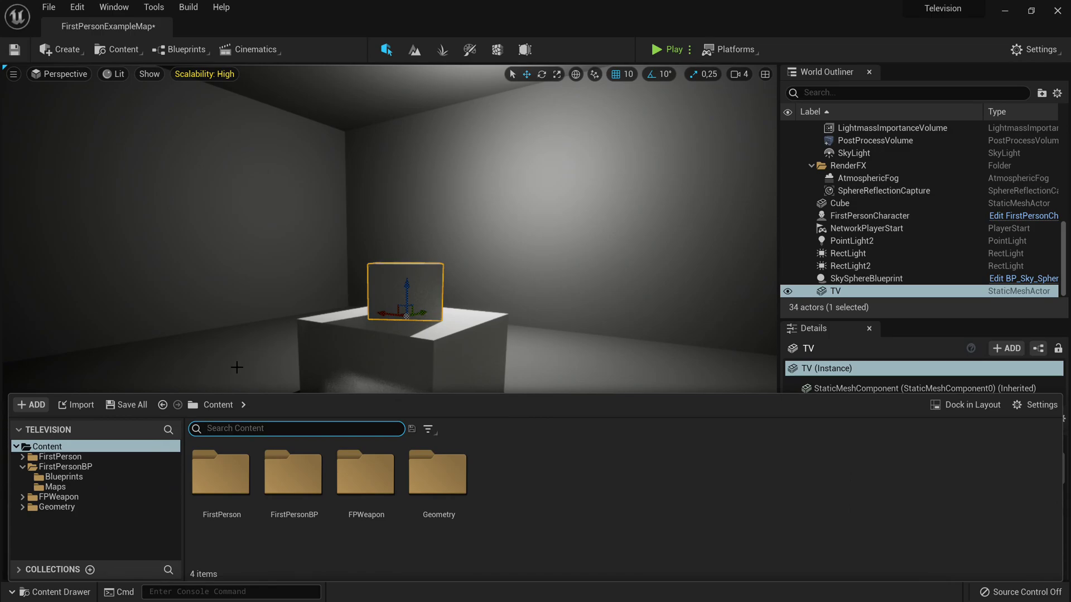
right_click(514, 479)
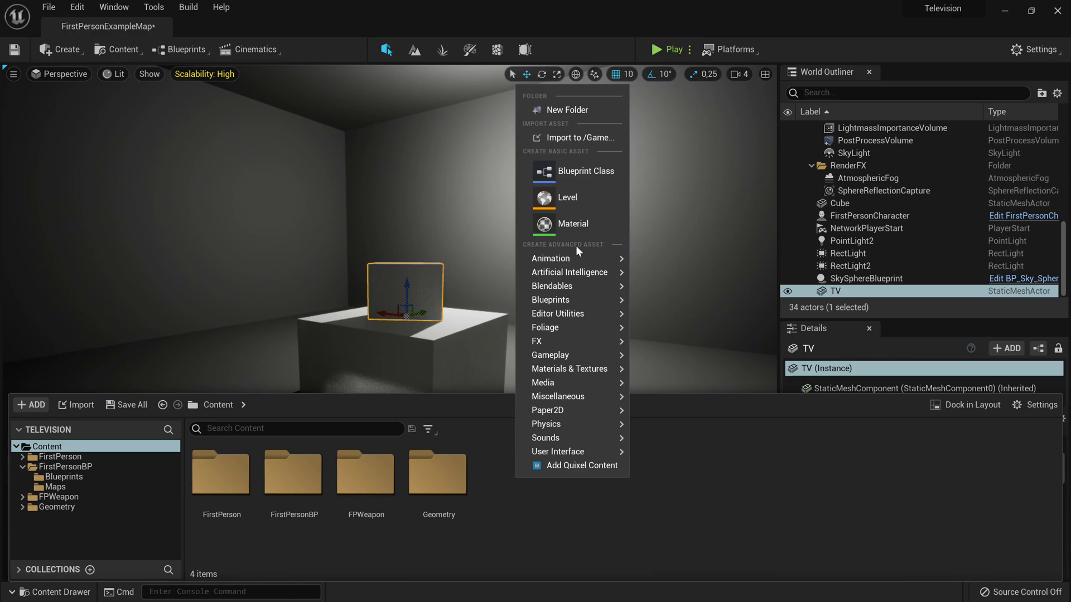
click(570, 107)
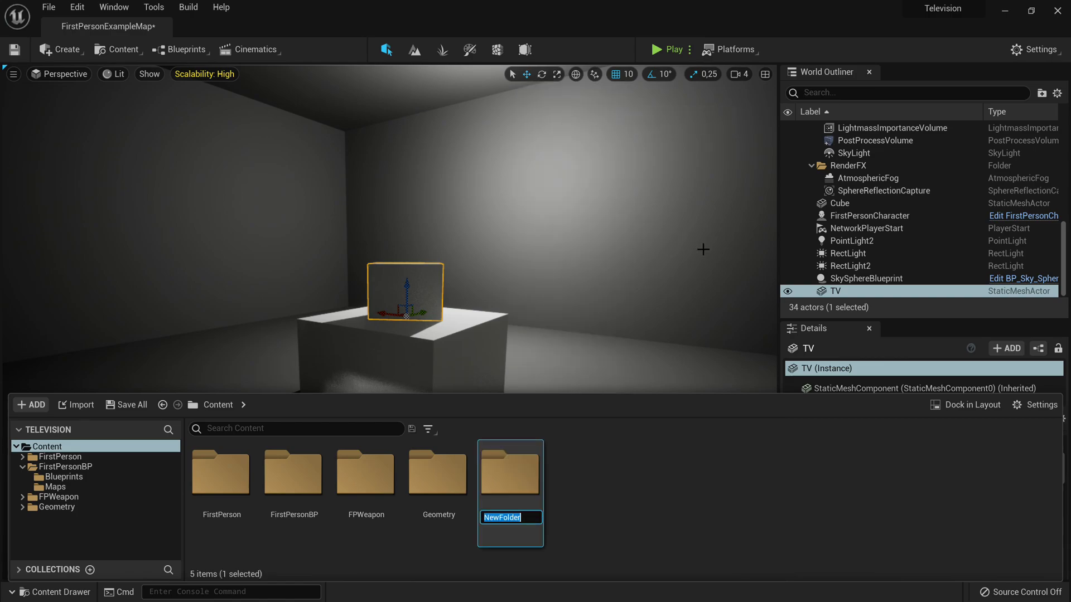
key(BackSpace)
text(Movies)
key(Return)
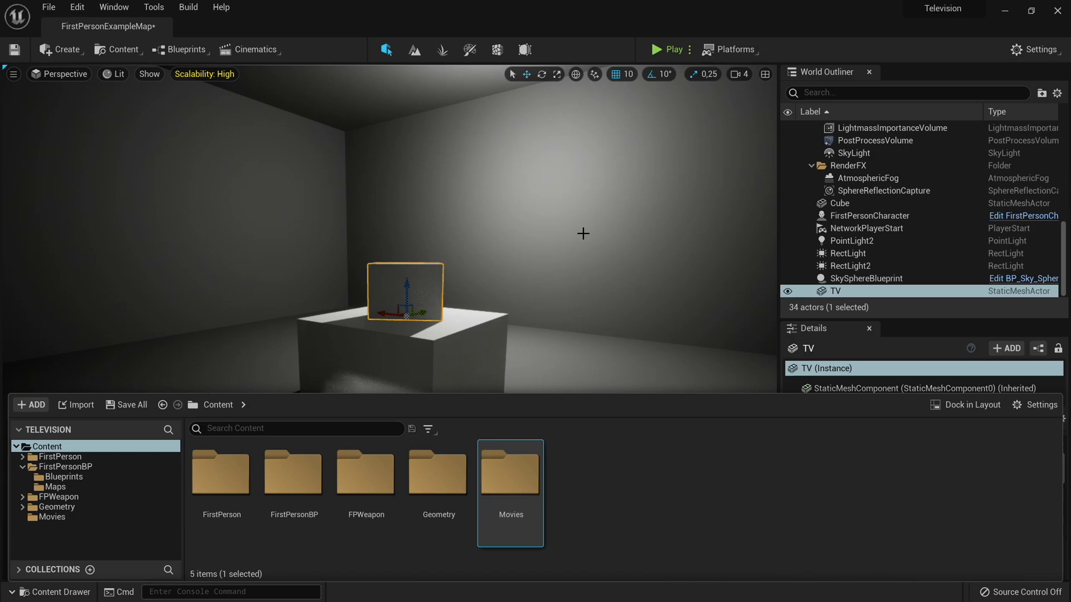
right_drag(412, 266, 547, 366)
key(ctrl+space)
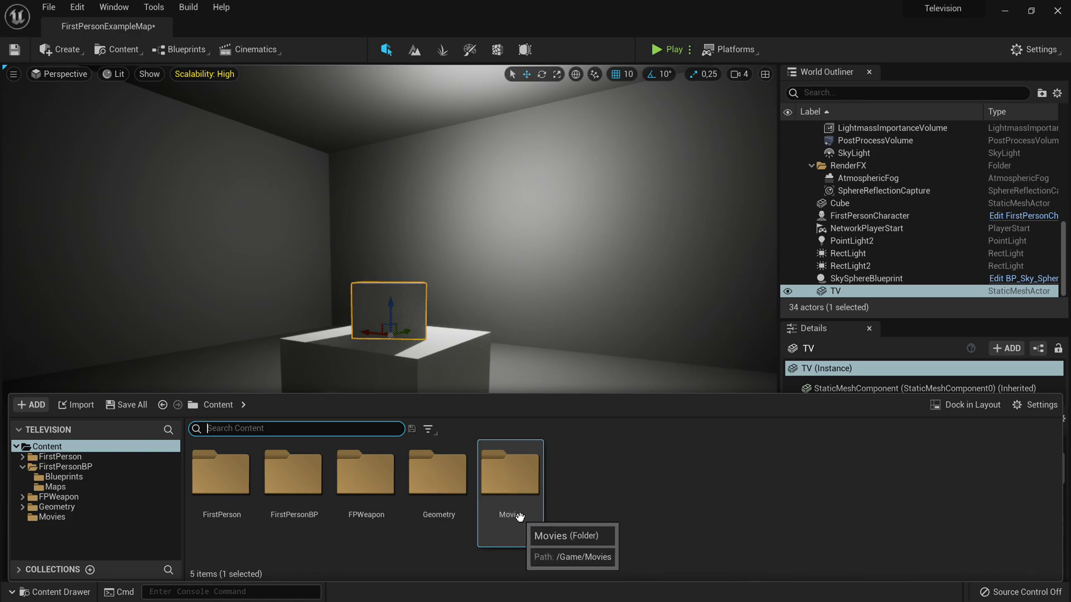
right_drag(526, 329, 463, 324)
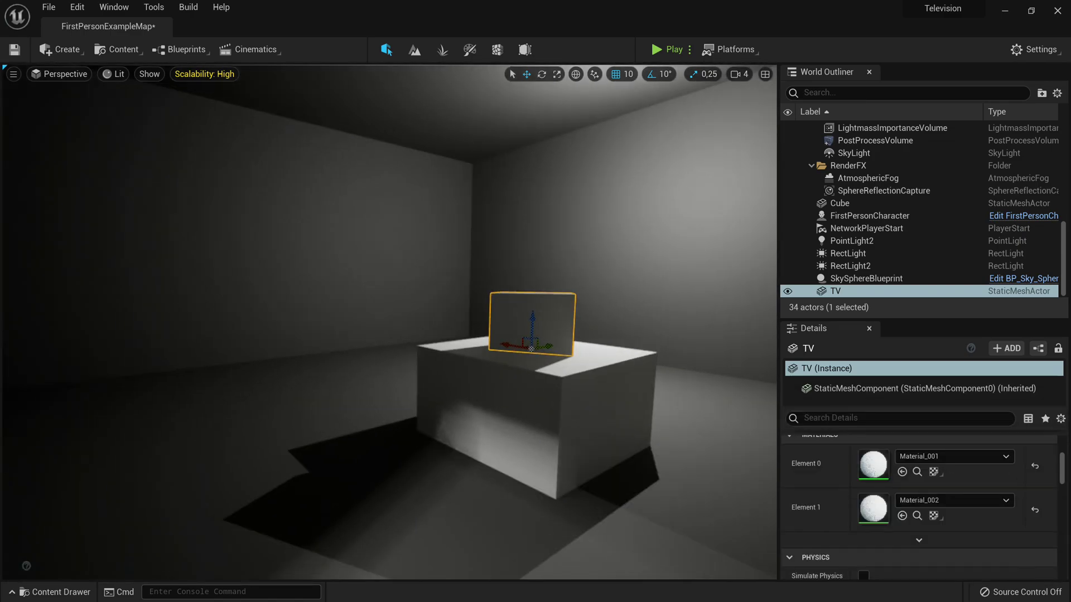
Switch to File Explorer's Unreal Projects window and browse to the Television project's Content > Movies folder.
key(super)
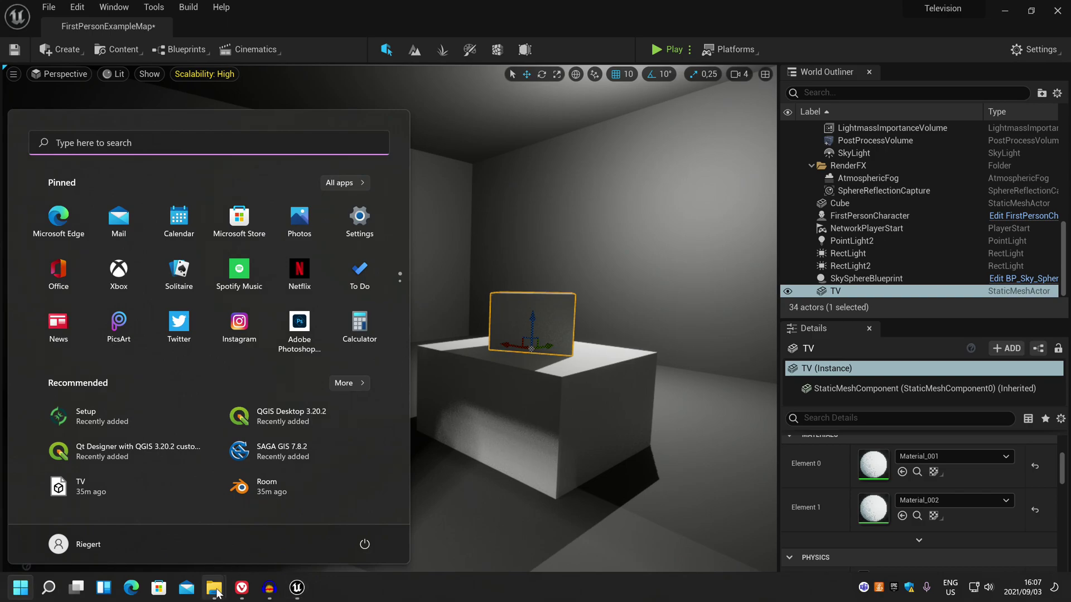
mouse_move(231, 584)
click(113, 531)
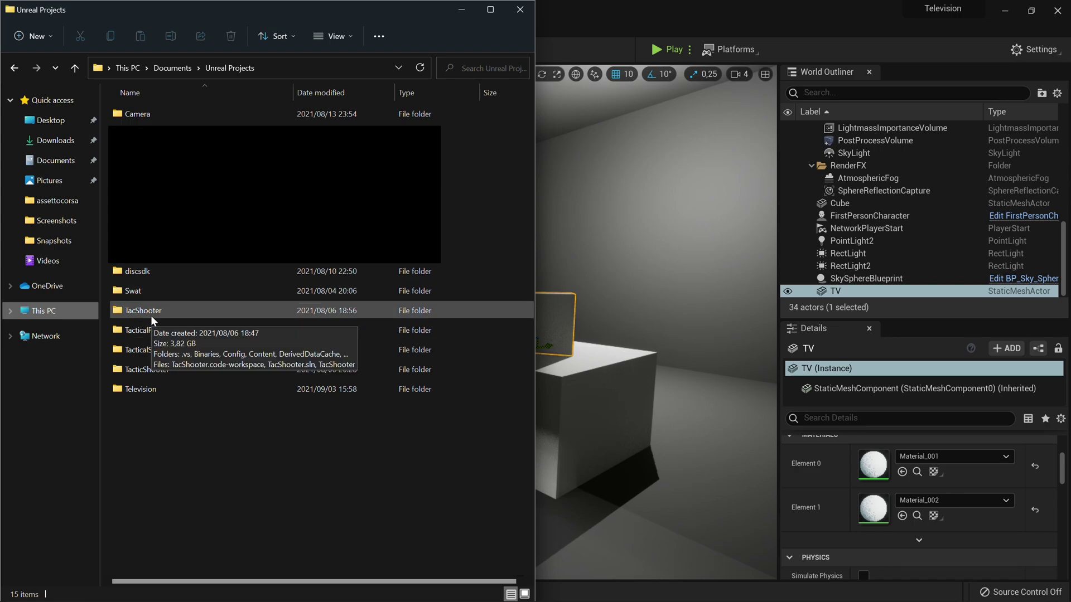
double_click(140, 390)
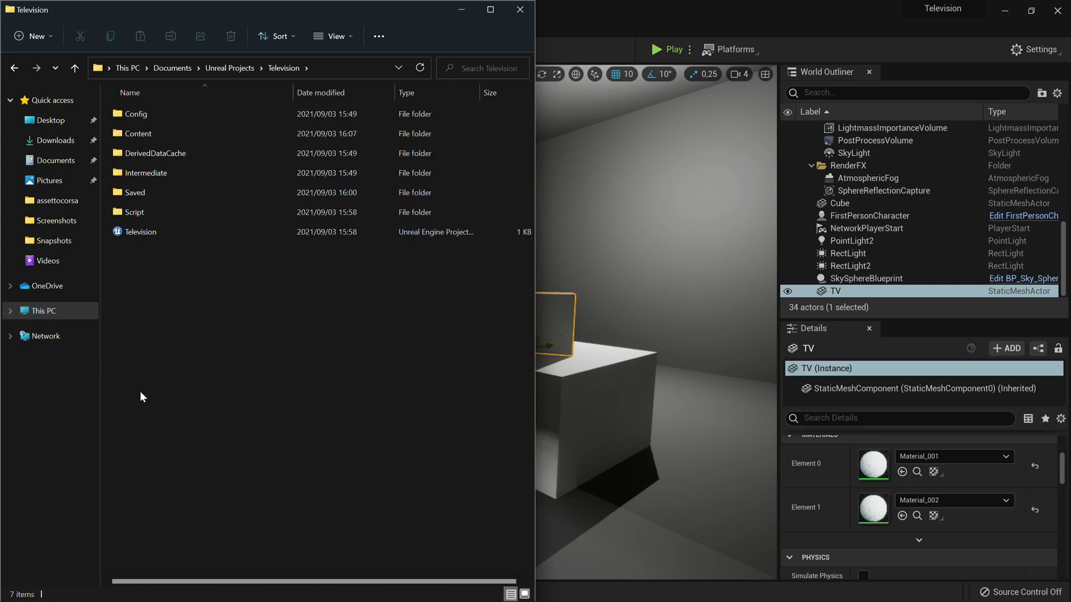
double_click(146, 132)
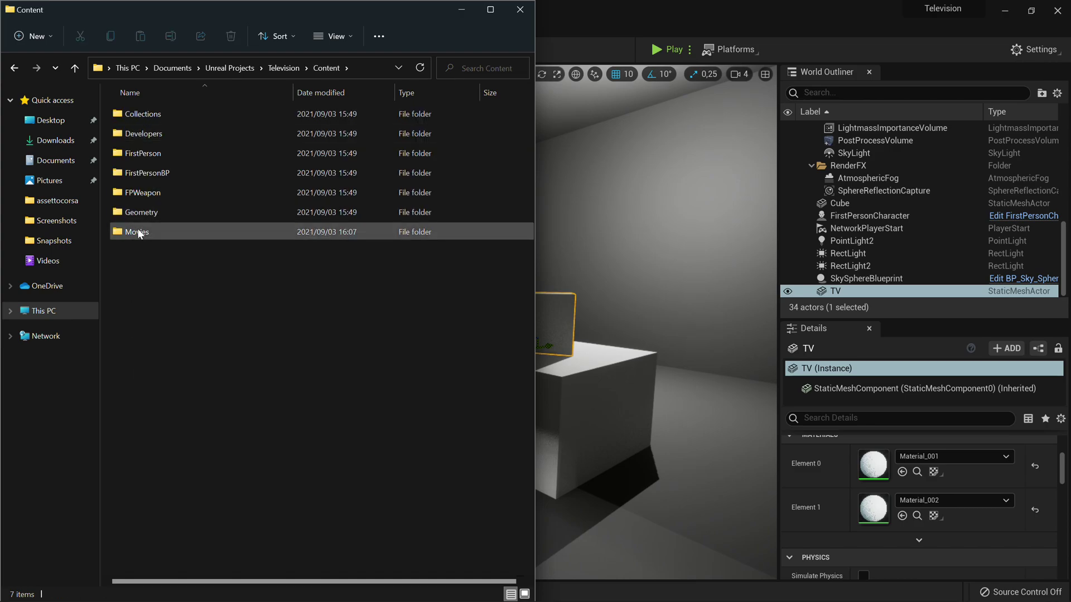
double_click(138, 231)
Copy the VideoToTest clip from the Videos folder into the Television project's Movies folder.
mouse_move(181, 562)
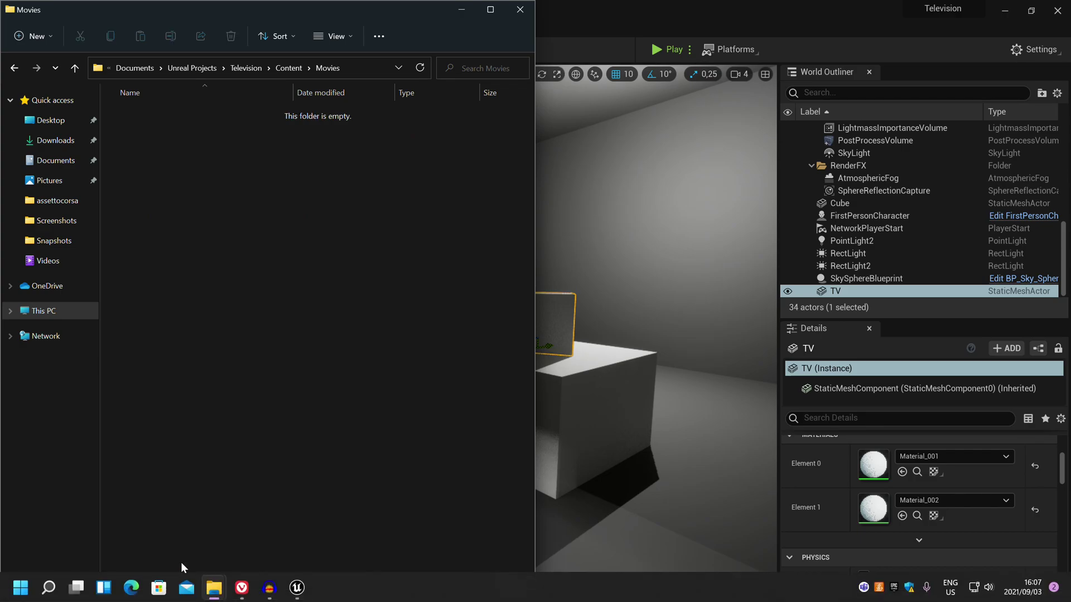
mouse_move(219, 589)
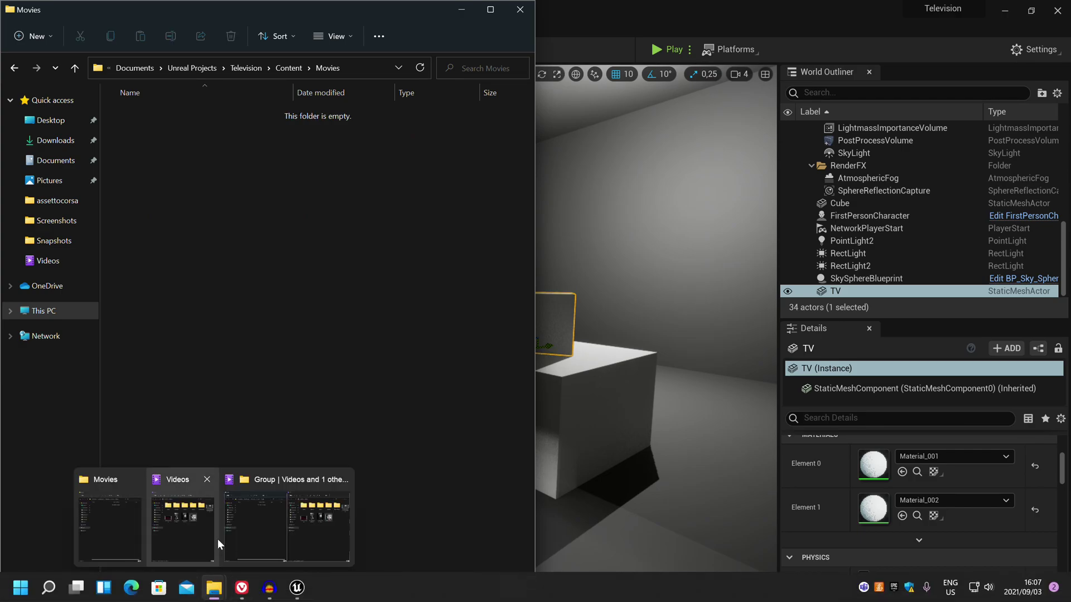
click(164, 514)
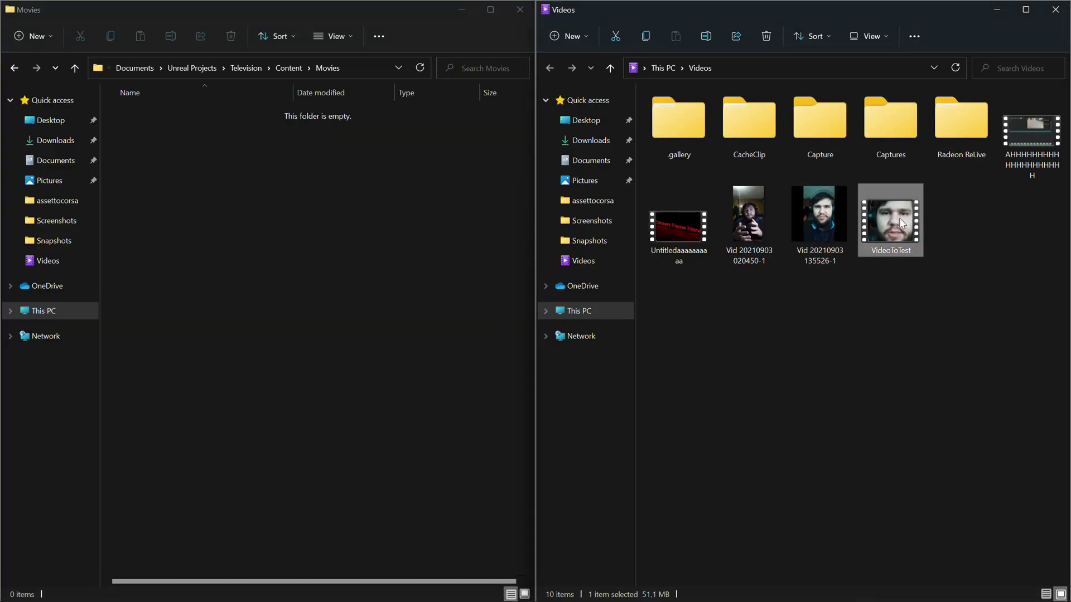
drag(898, 220, 295, 260)
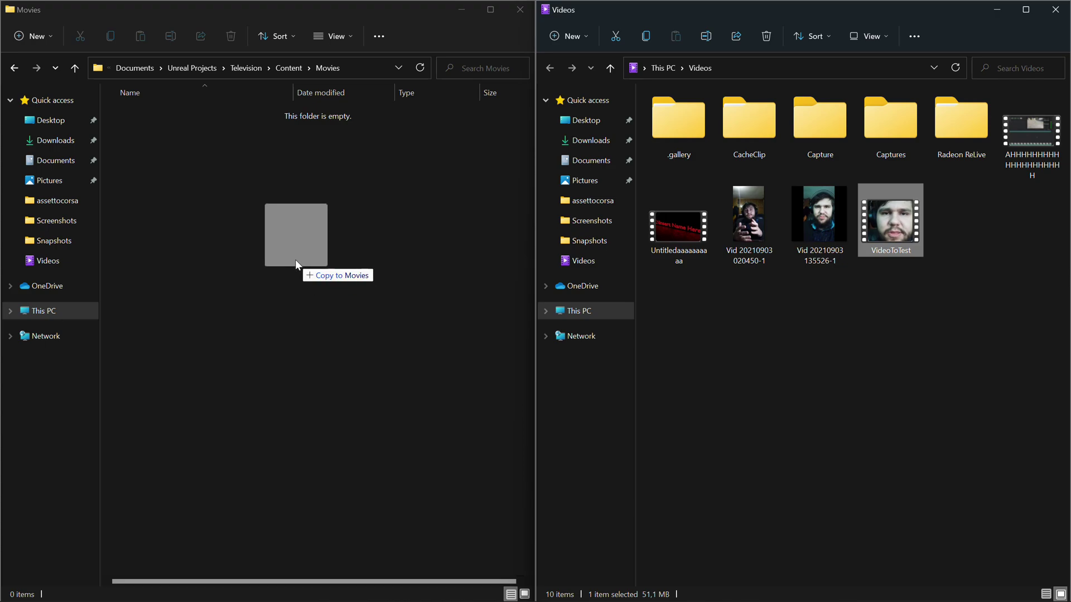
ctrl+drag(296, 260, 295, 259)
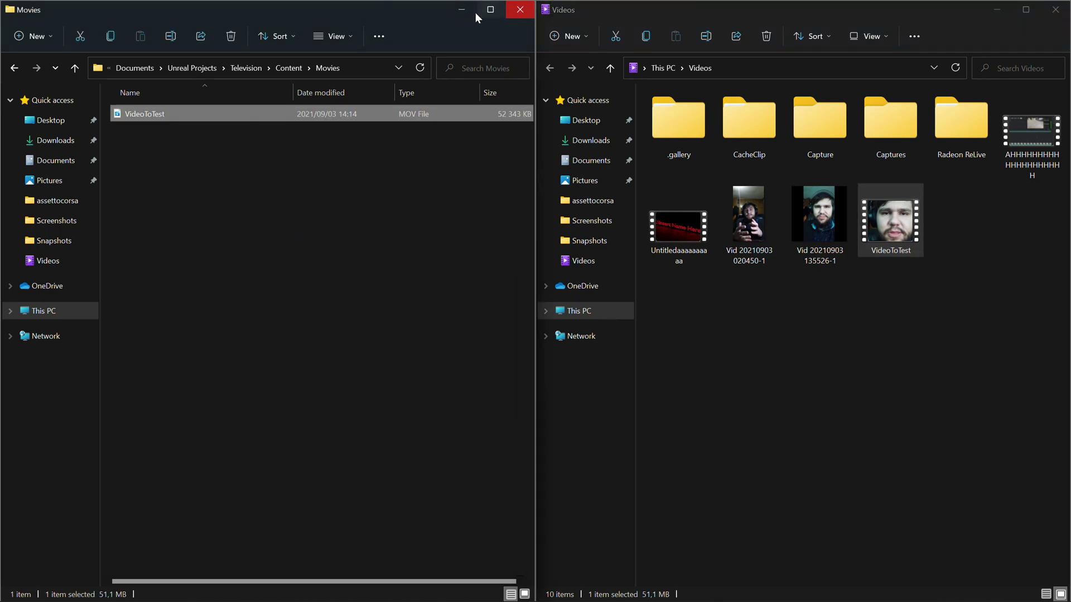
Close the Videos window and minimize the Movies window to return to Unreal Editor.
click(1051, 10)
drag(349, 13, 724, 202)
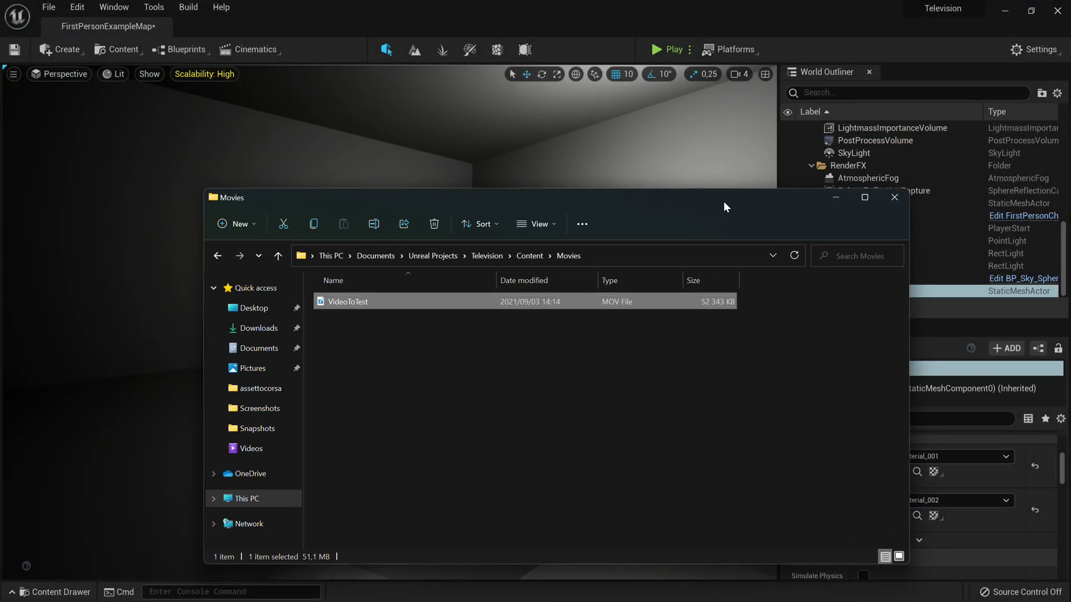
click(827, 200)
Import VideoToTest from File Explorer into the project's Movies content folder and close the File Explorer window.
key(ctrl+space)
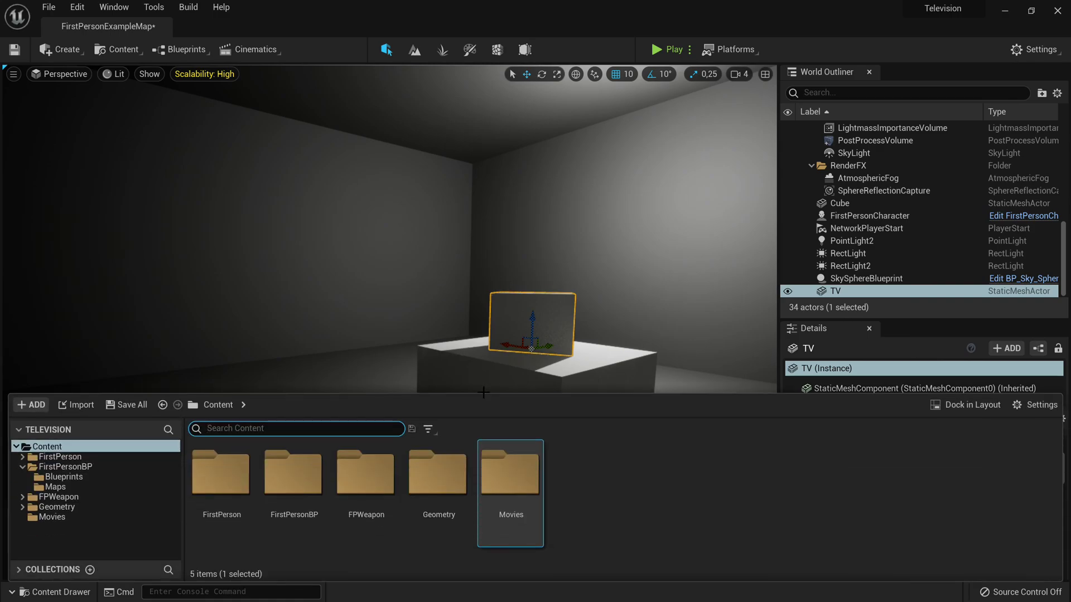
double_click(502, 471)
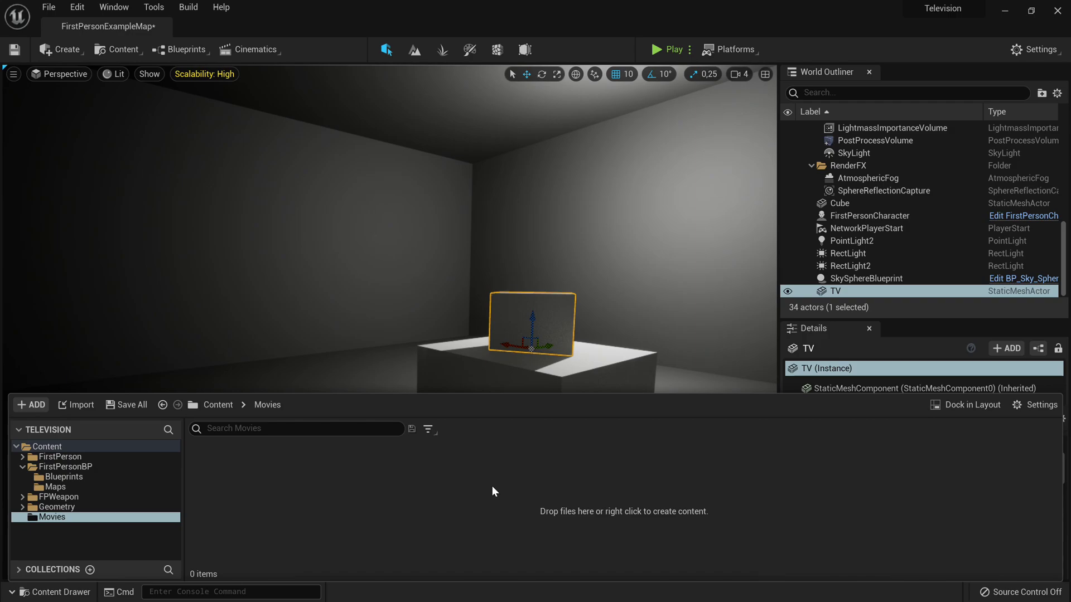
key(super)
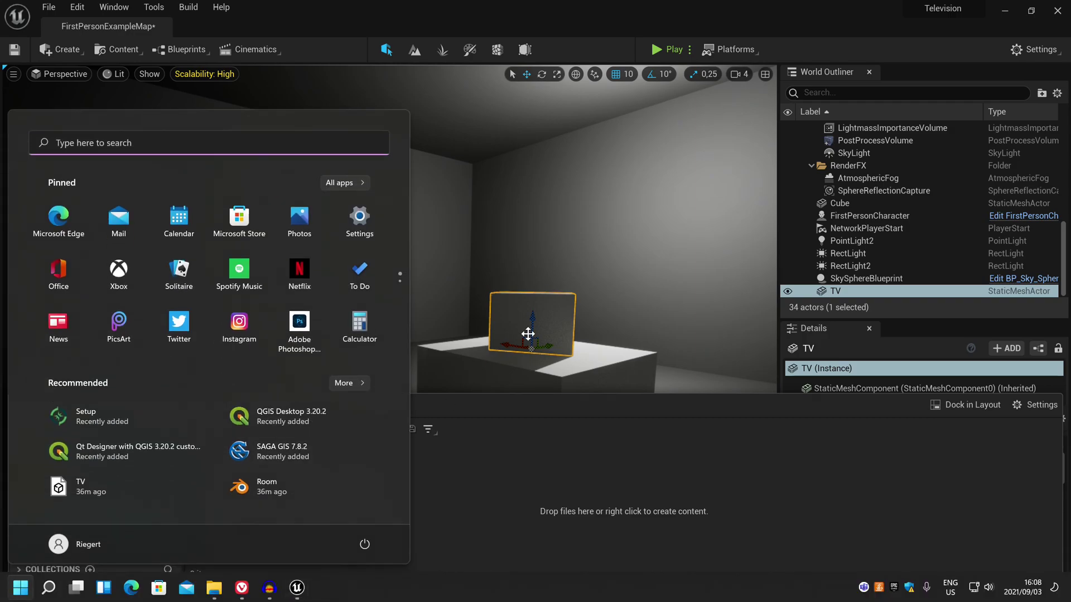
click(214, 587)
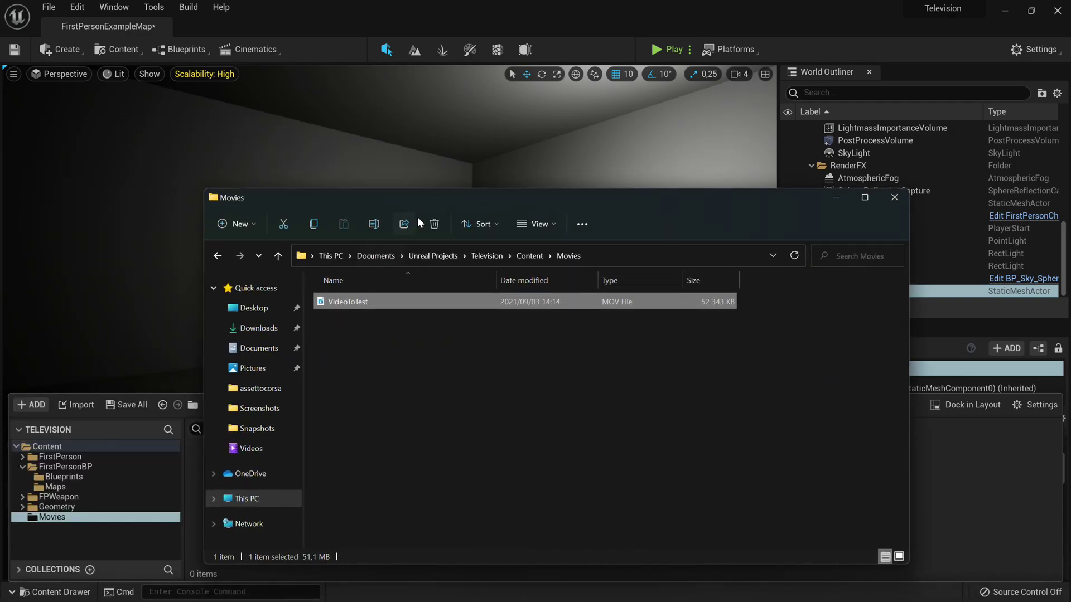
drag(432, 204, 486, 97)
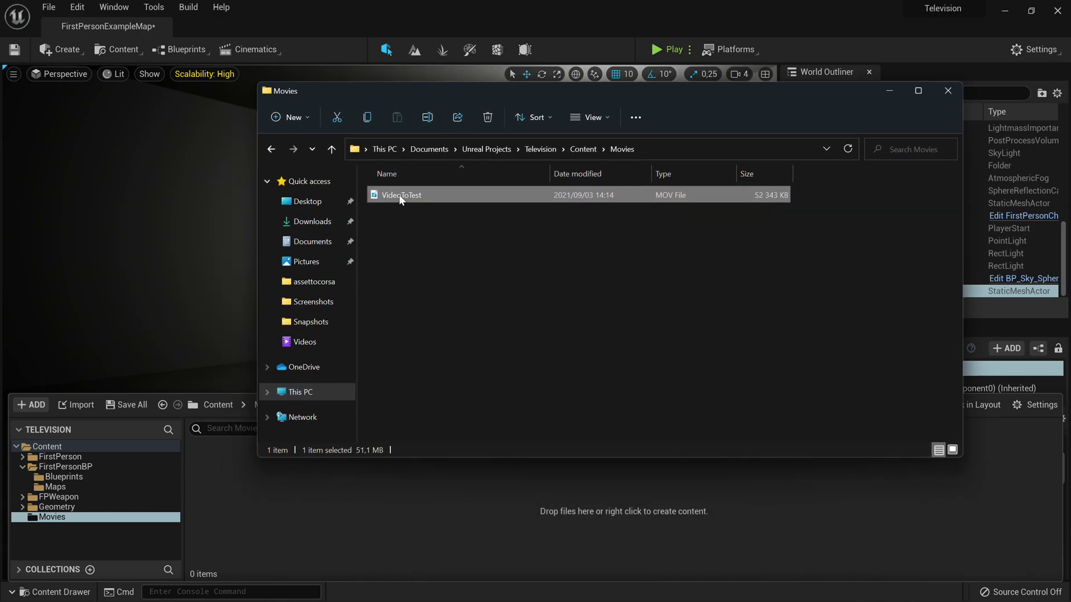
drag(427, 241, 373, 510)
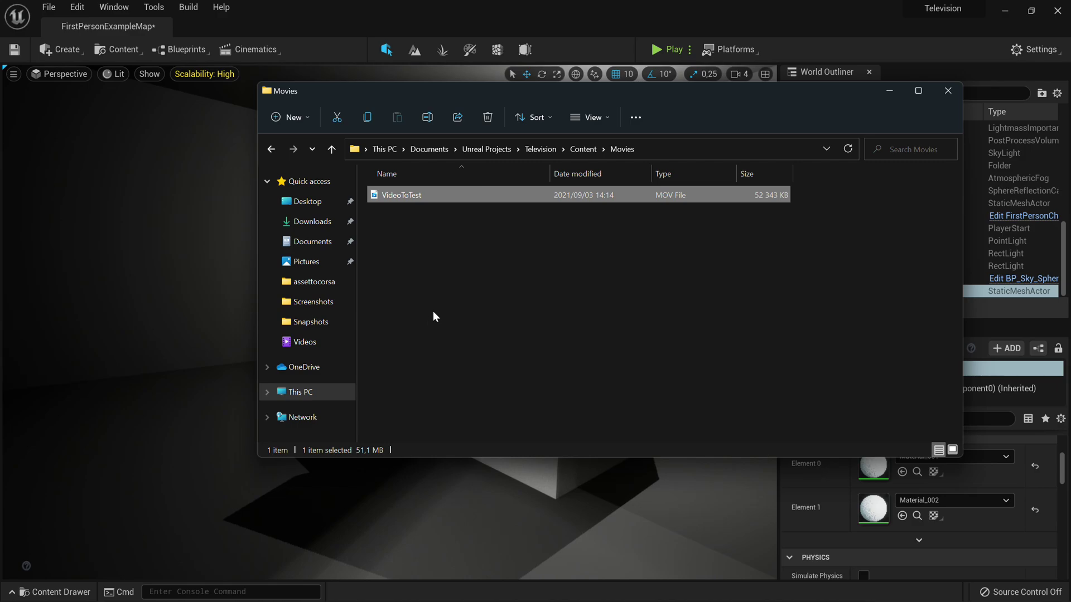
click(948, 90)
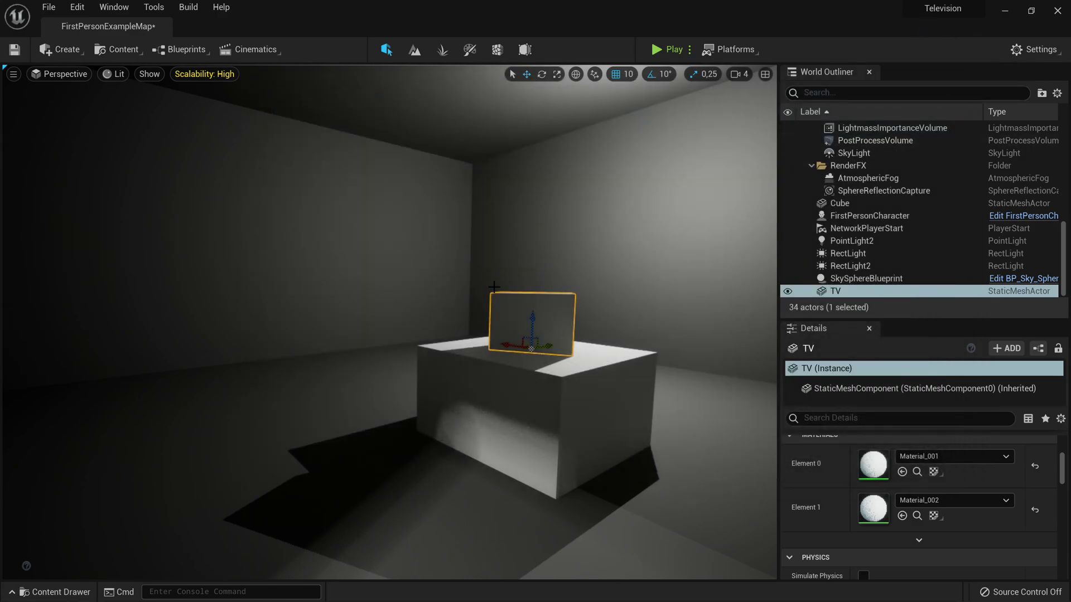
Open the VideoToTest file media source from the Movies content folder.
key(ctrl+space)
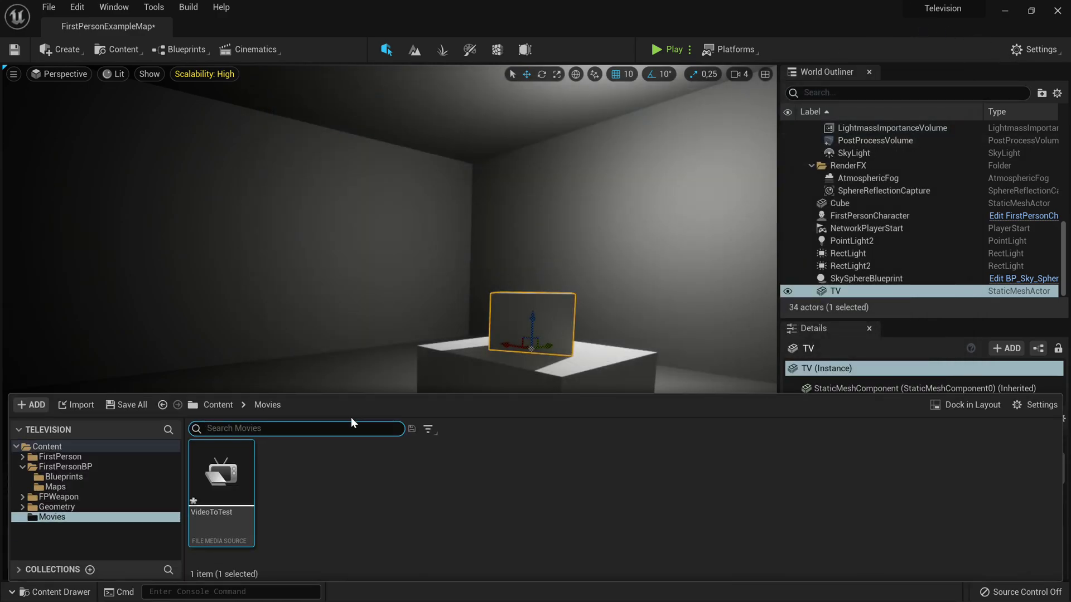
double_click(232, 488)
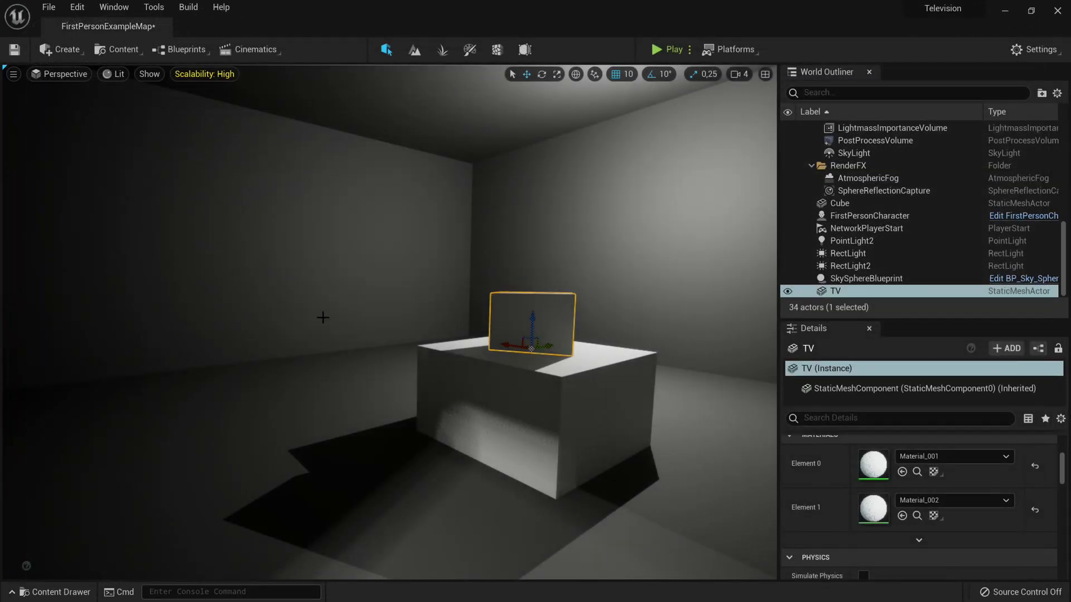
Create a Media Player asset in the Movies content folder with a linked video output MediaTexture.
key(ctrl+space)
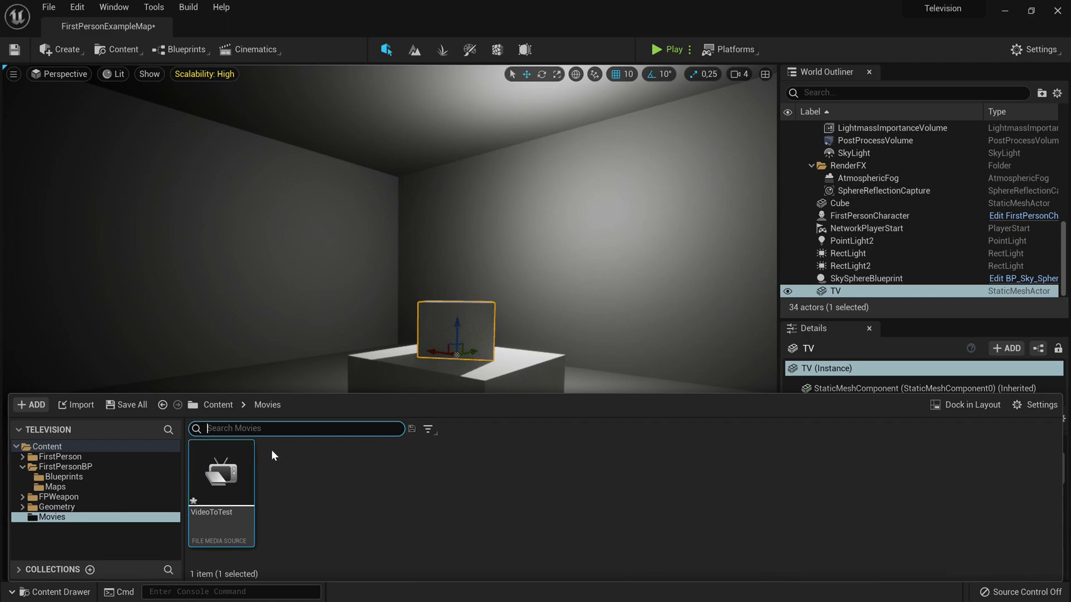
right_drag(383, 268, 372, 300)
right_drag(443, 395, 526, 374)
key(ctrl+space)
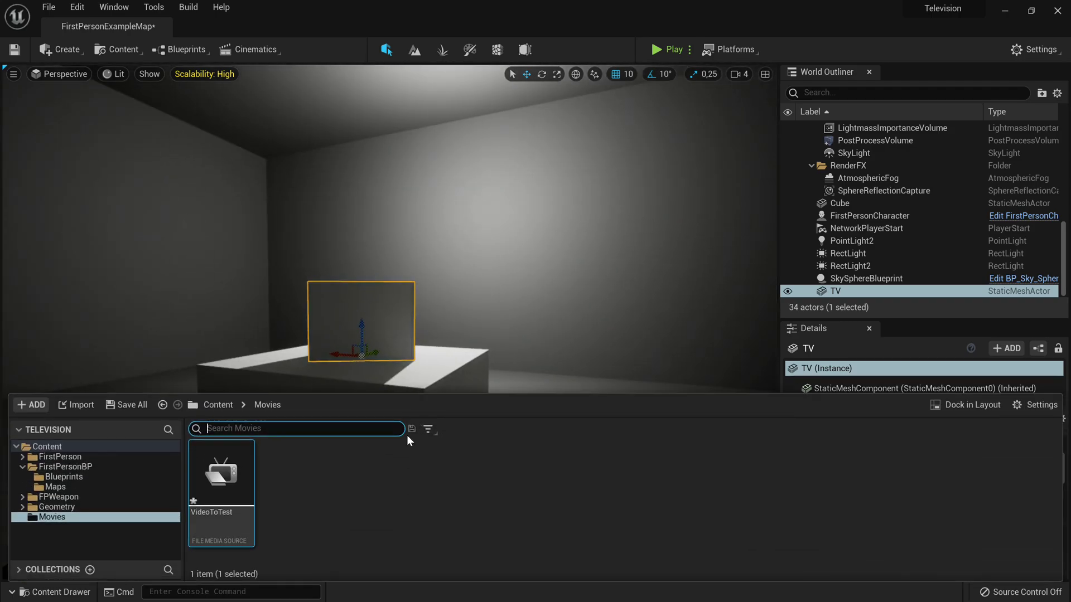
right_click(335, 486)
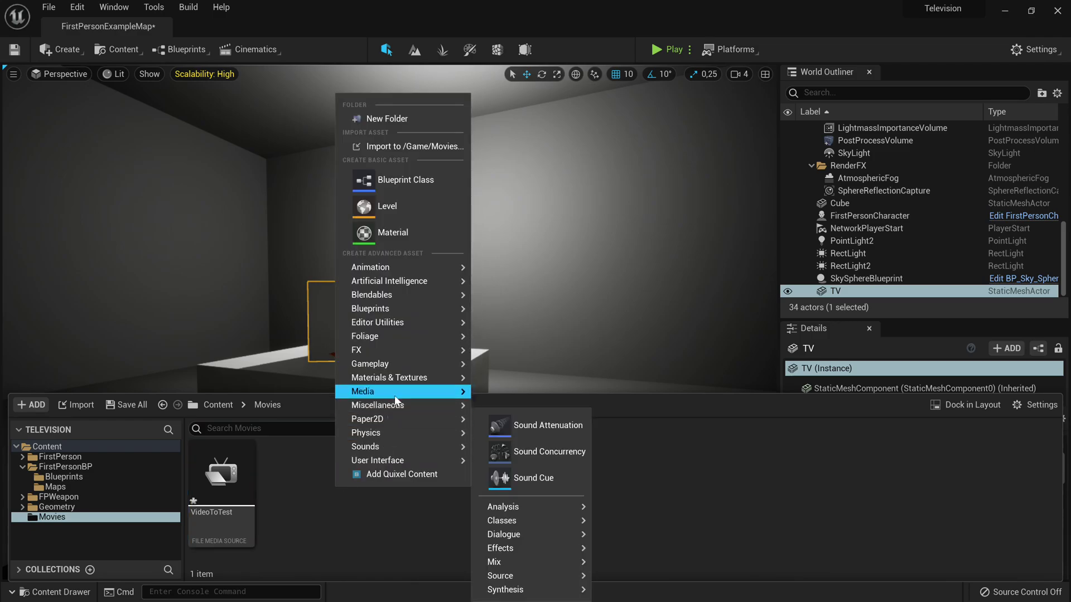
mouse_move(398, 390)
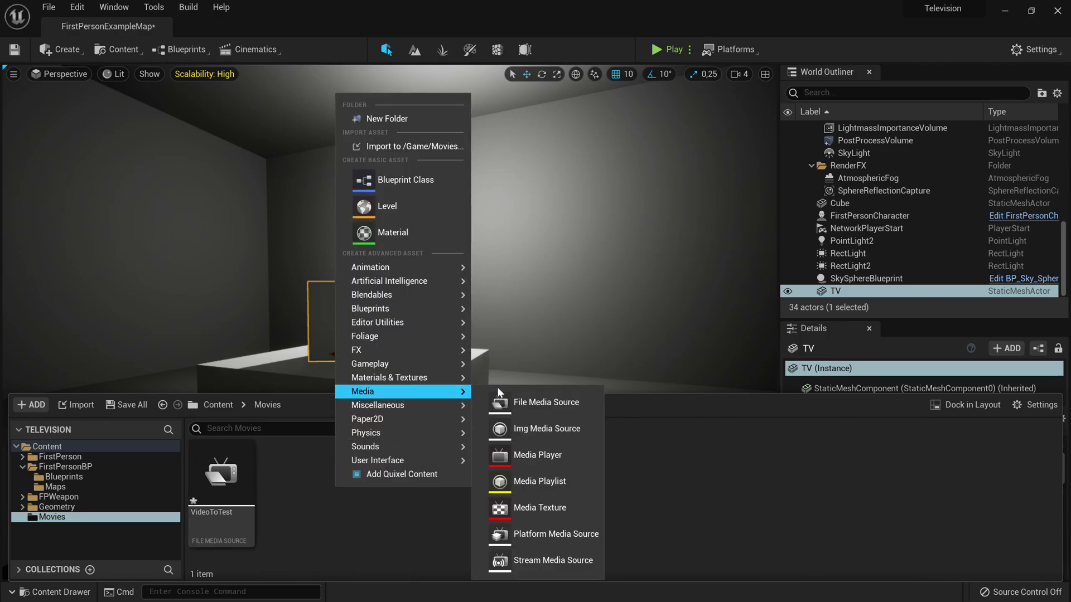
click(561, 449)
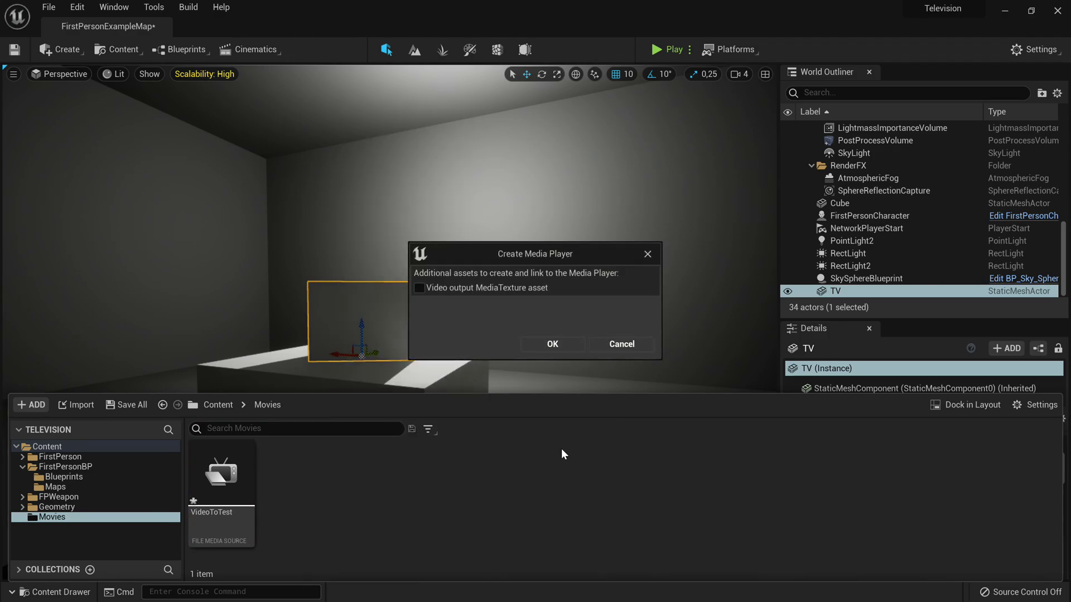
click(483, 292)
click(560, 349)
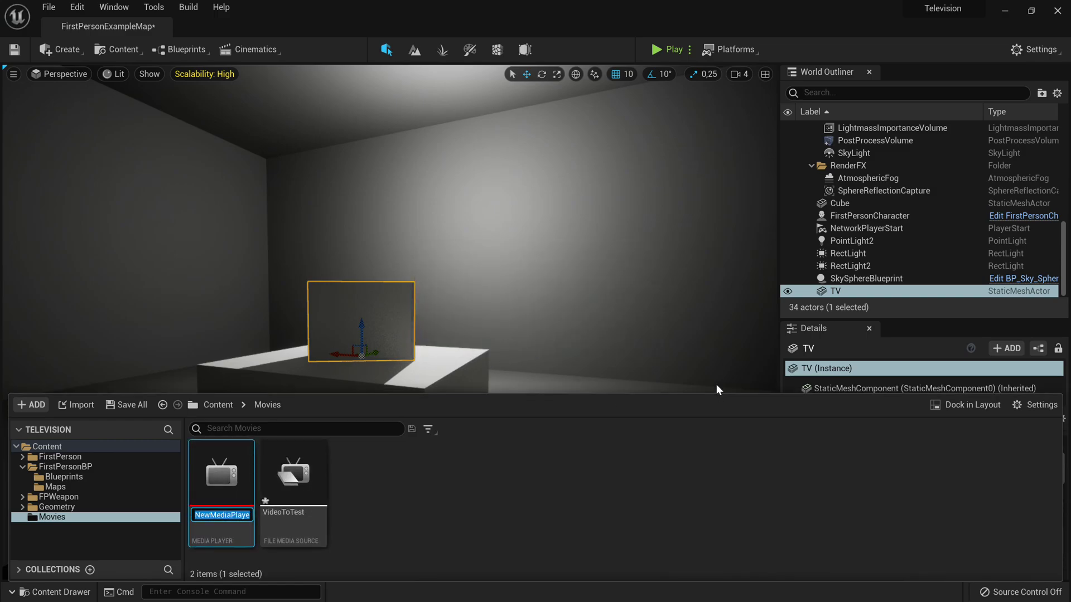
Name the new media player VideoToTestMediaPlayer.
key(Right)
key(Delete)
key(Delete)
key(Delete)
text(VideoToTes)
key(Return)
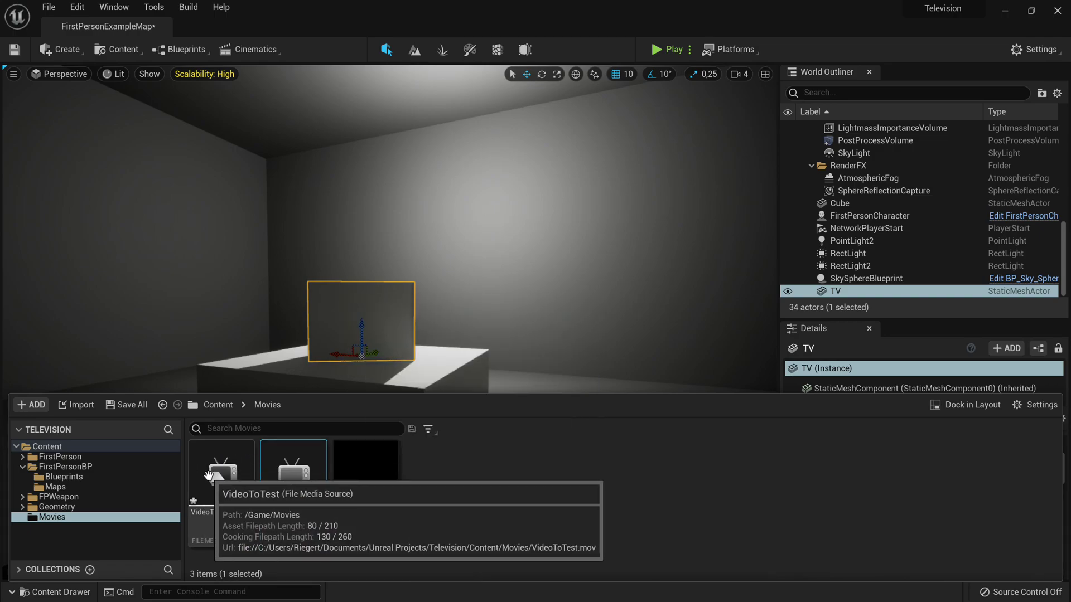
Open VideoToTestMediaPlayer, play the VideoToTest source in it, and save and close the media player.
double_click(306, 474)
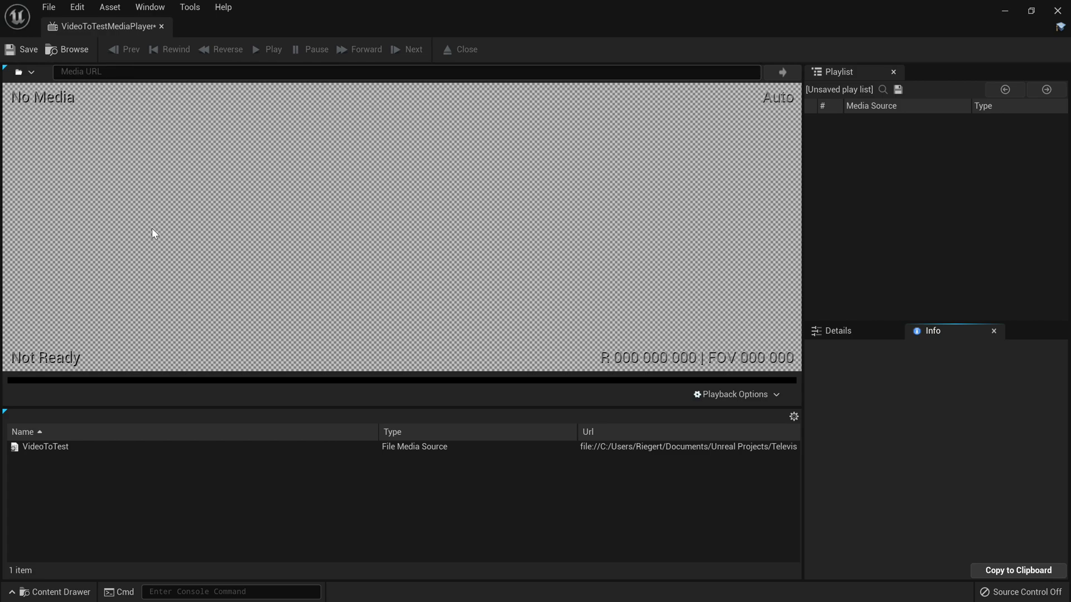
mouse_move(48, 449)
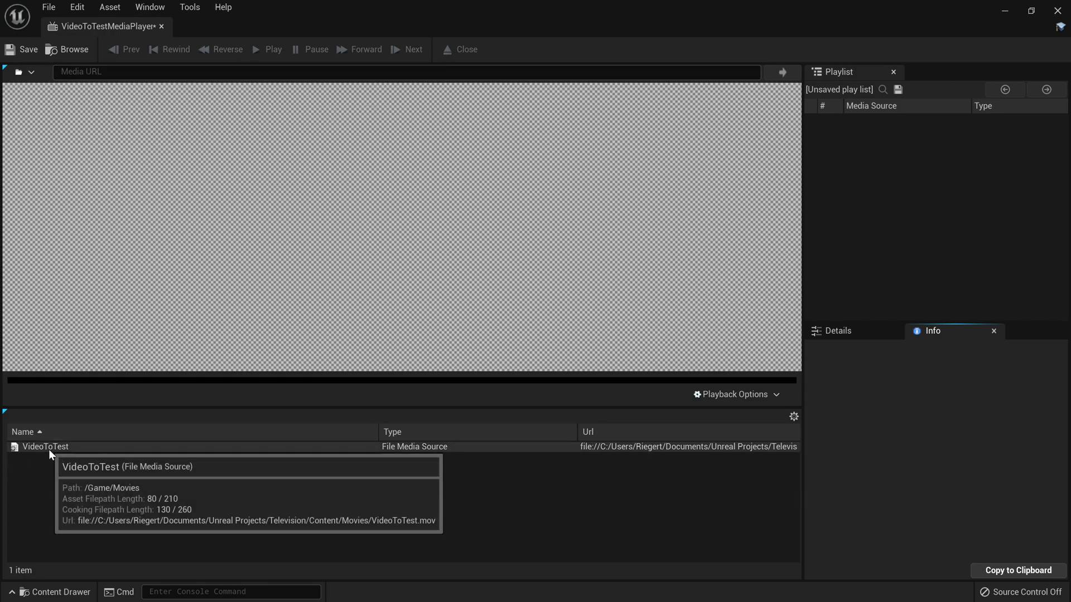
double_click(44, 447)
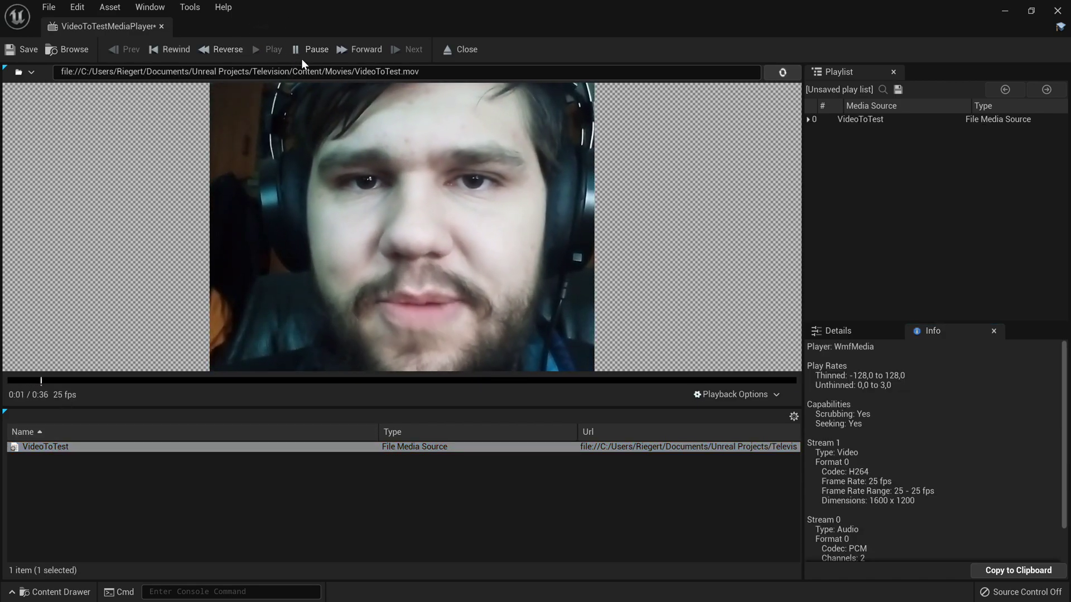
click(17, 51)
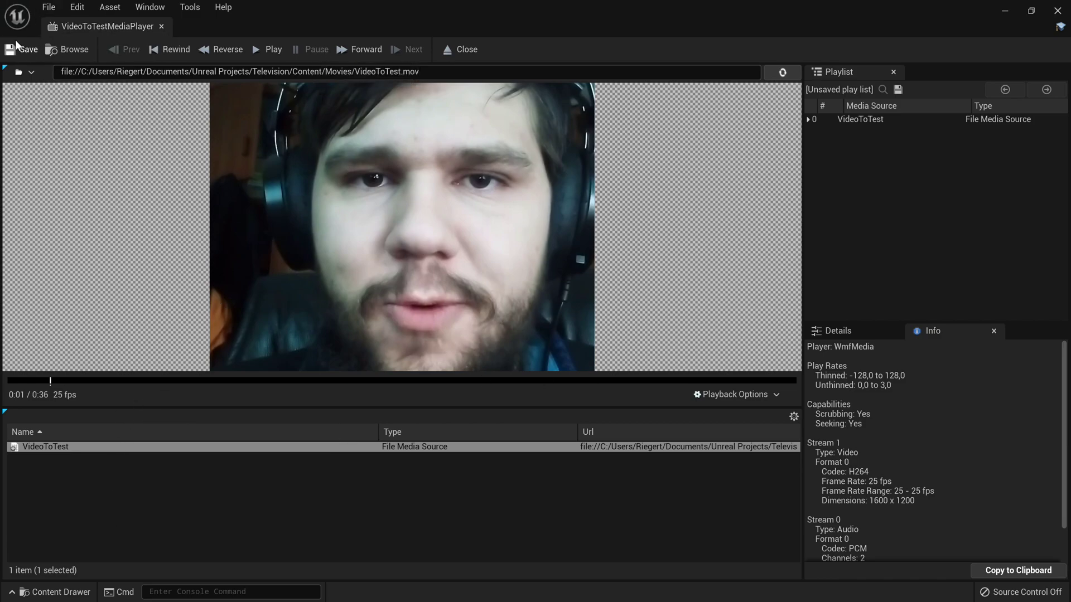
click(1056, 10)
Open the VideoToTestMediaPlayer_Video media texture to check its preview and assigned media player, and minimize its window.
key(ctrl+space)
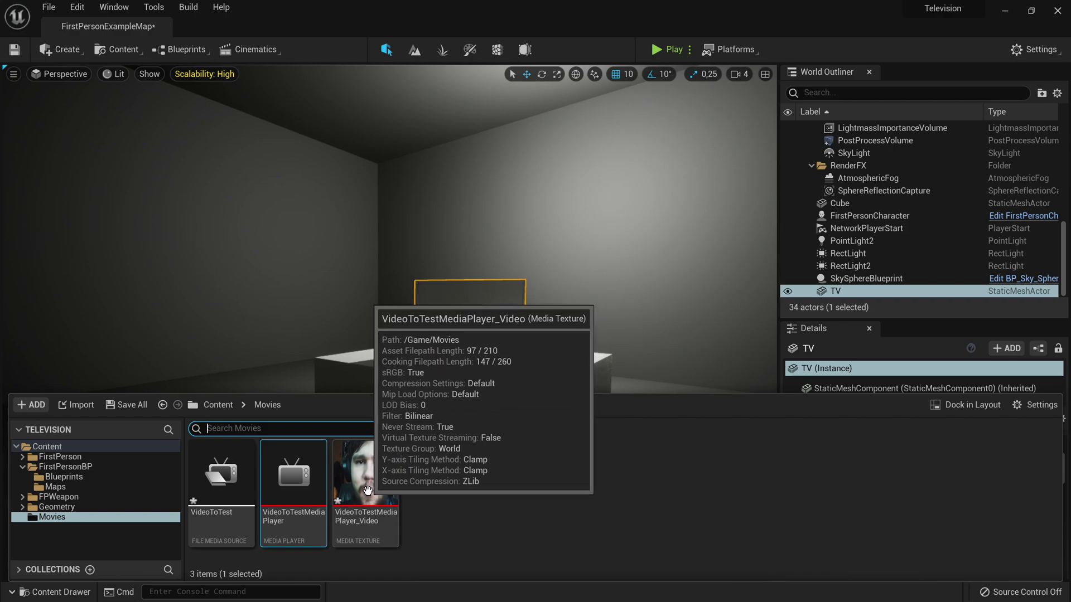
double_click(377, 499)
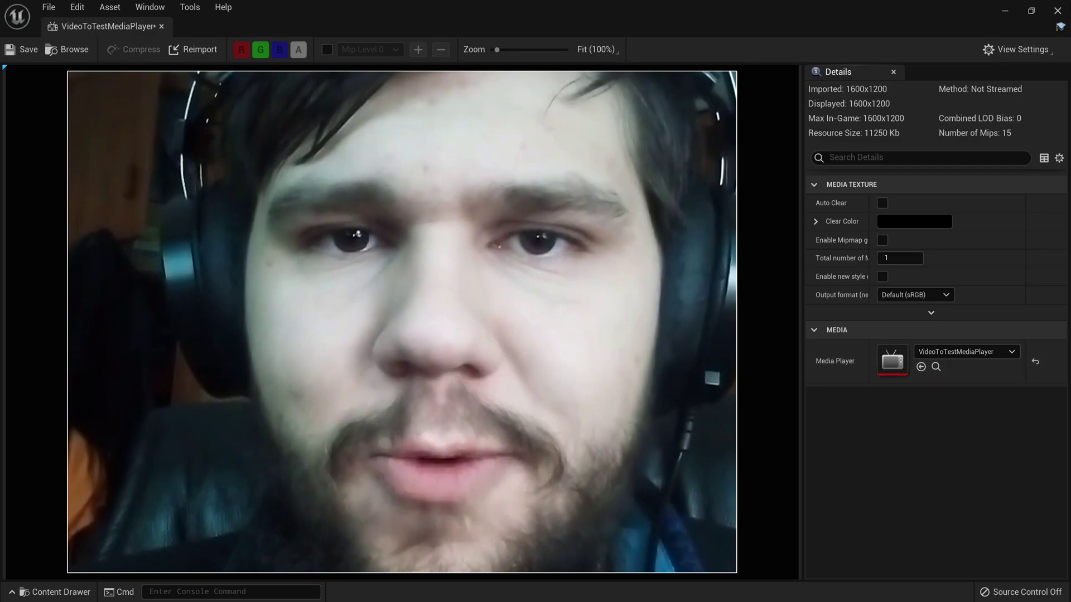
click(1004, 11)
Create an Actor Blueprint class named BP_TV in the root Content folder.
right_drag(357, 305, 333, 265)
key(w)
key(s)
key(w)
right_drag(431, 363, 466, 359)
key(ctrl+space)
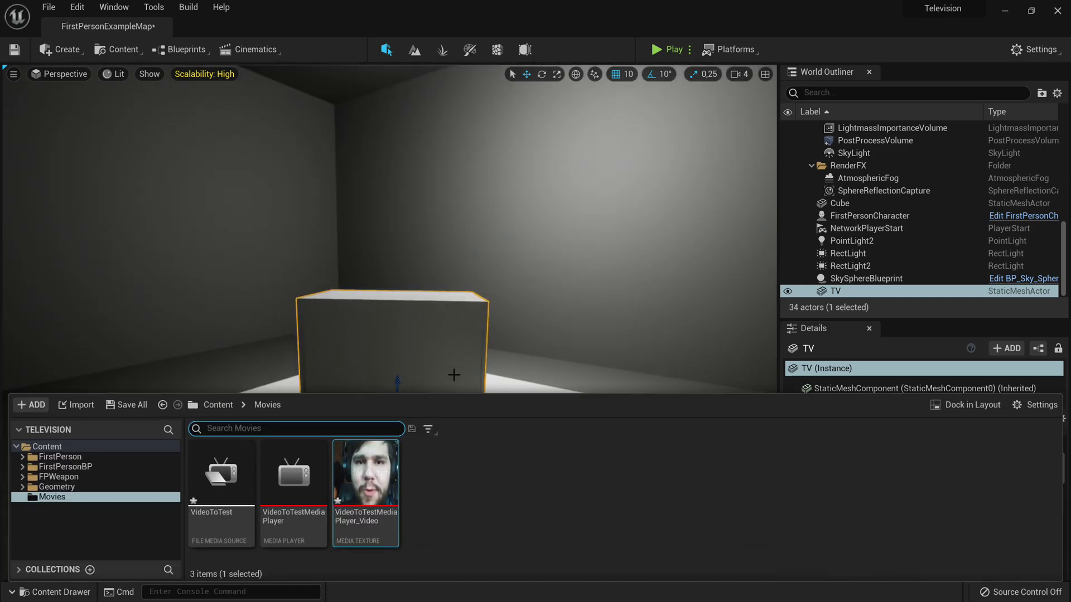
click(215, 404)
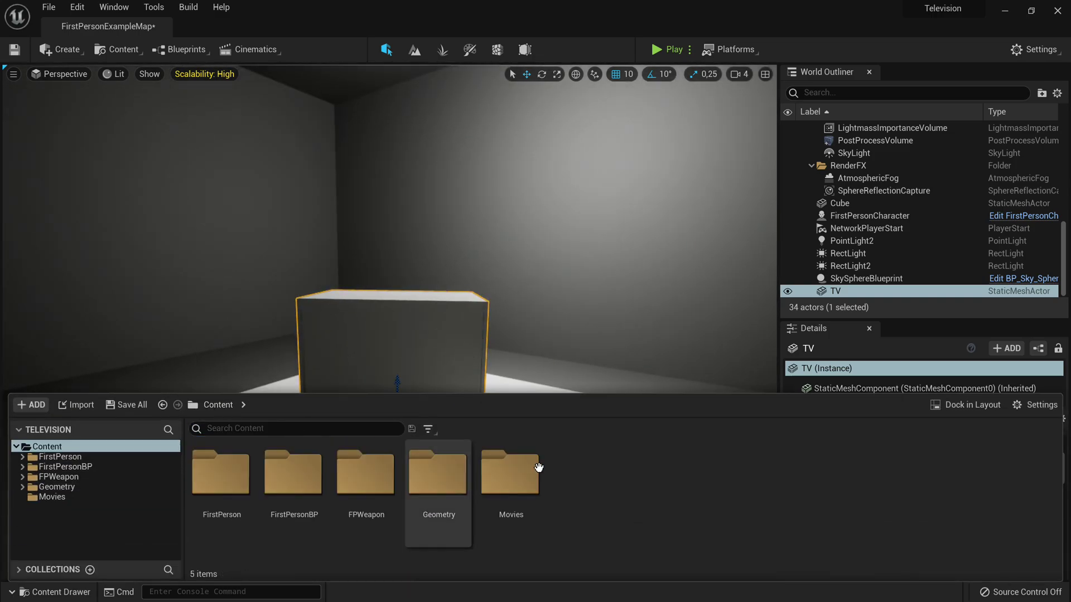
right_click(600, 509)
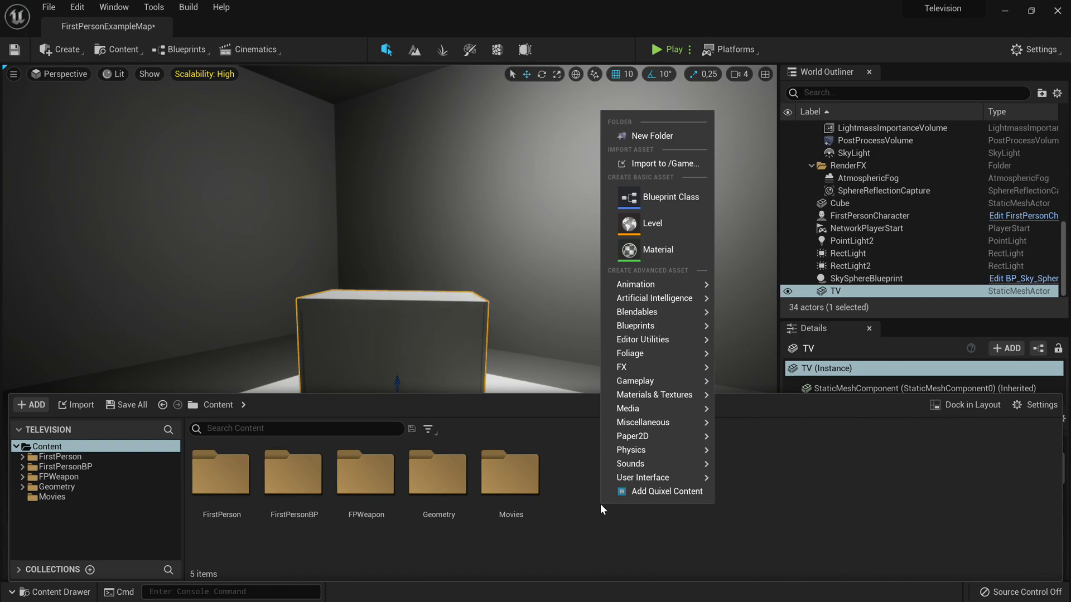
click(671, 197)
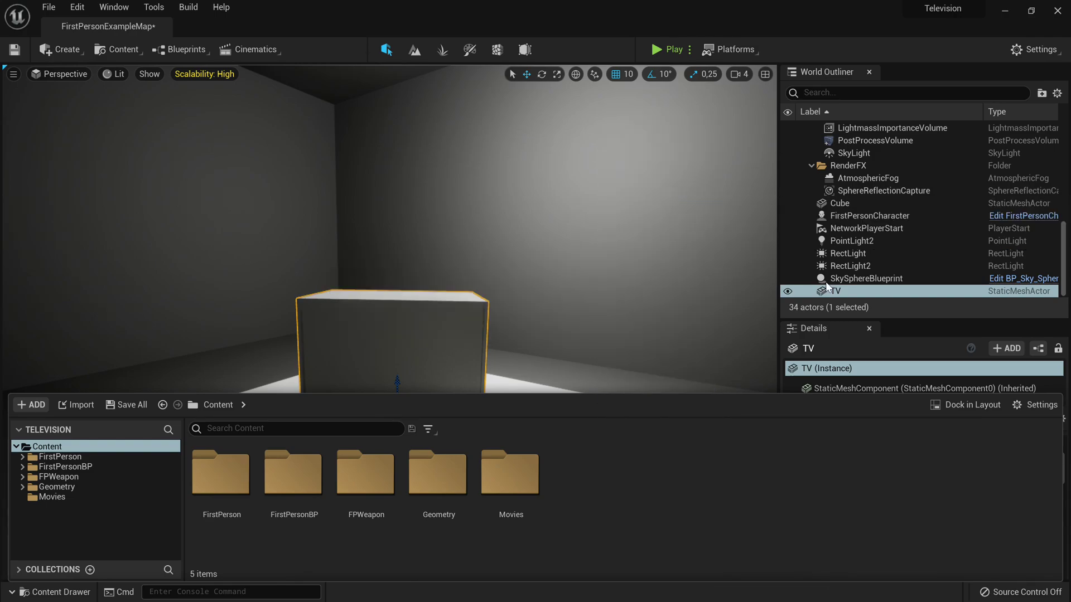
click(397, 198)
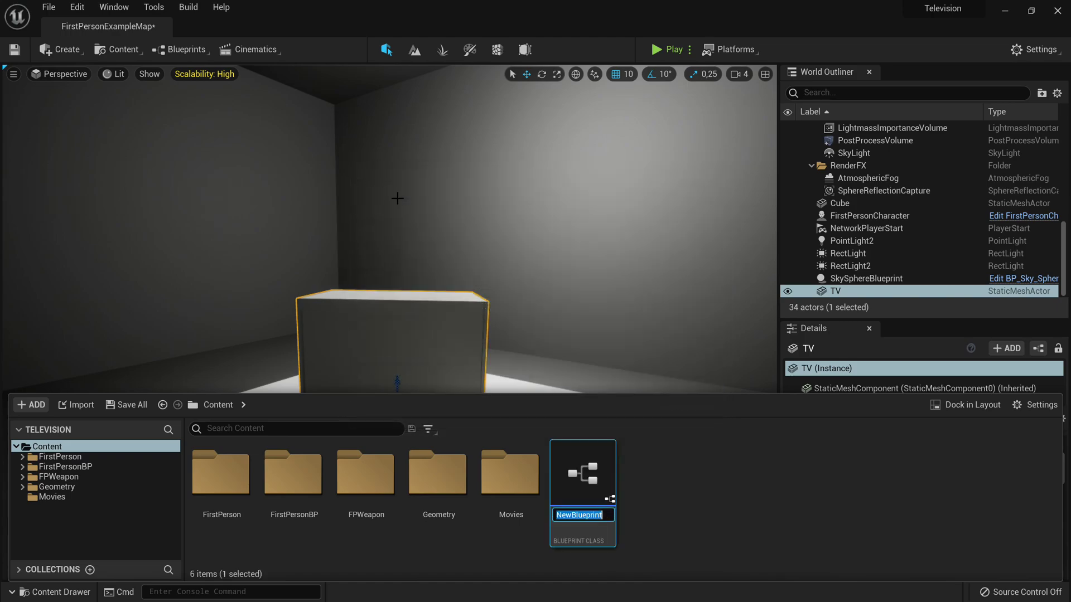
key(BackSpace)
text(BP_TV)
key(Return)
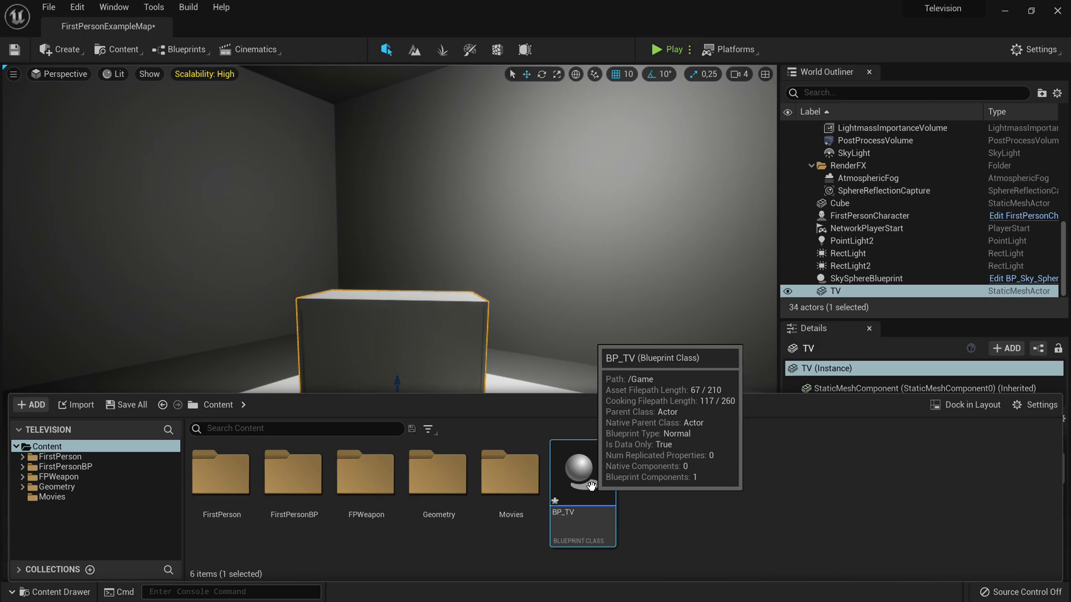
Open the BP_TV Blueprint and add a Static Mesh component that uses the TV mesh.
double_click(579, 471)
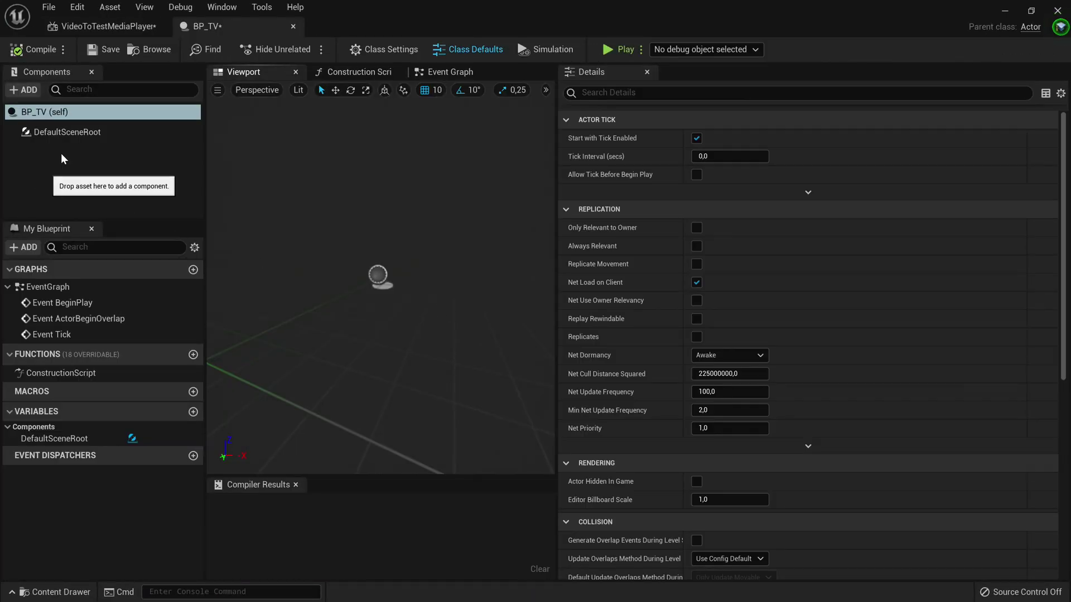
click(31, 89)
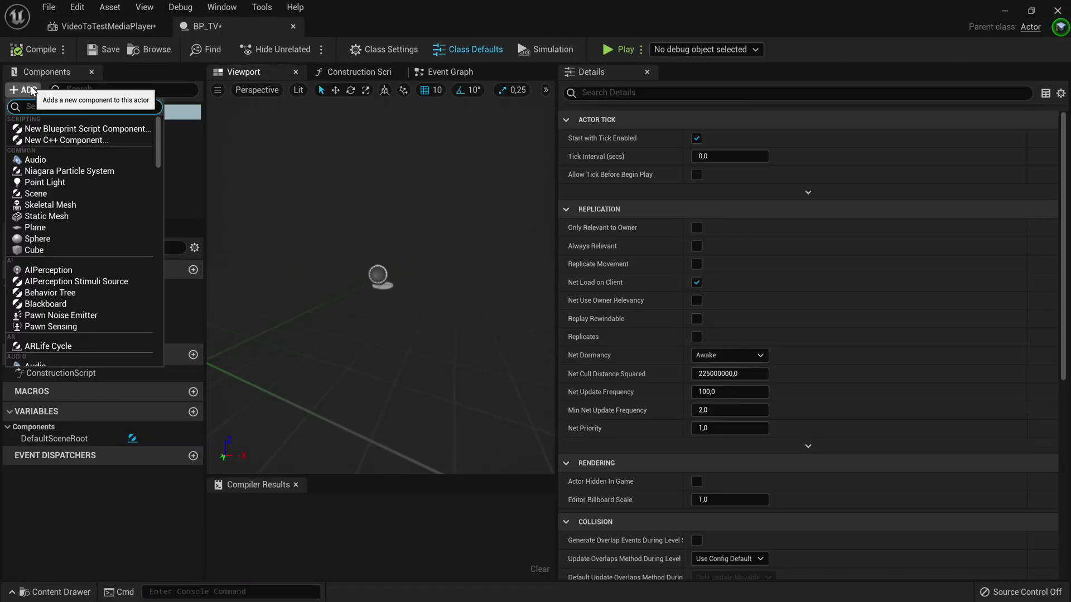
text(stat)
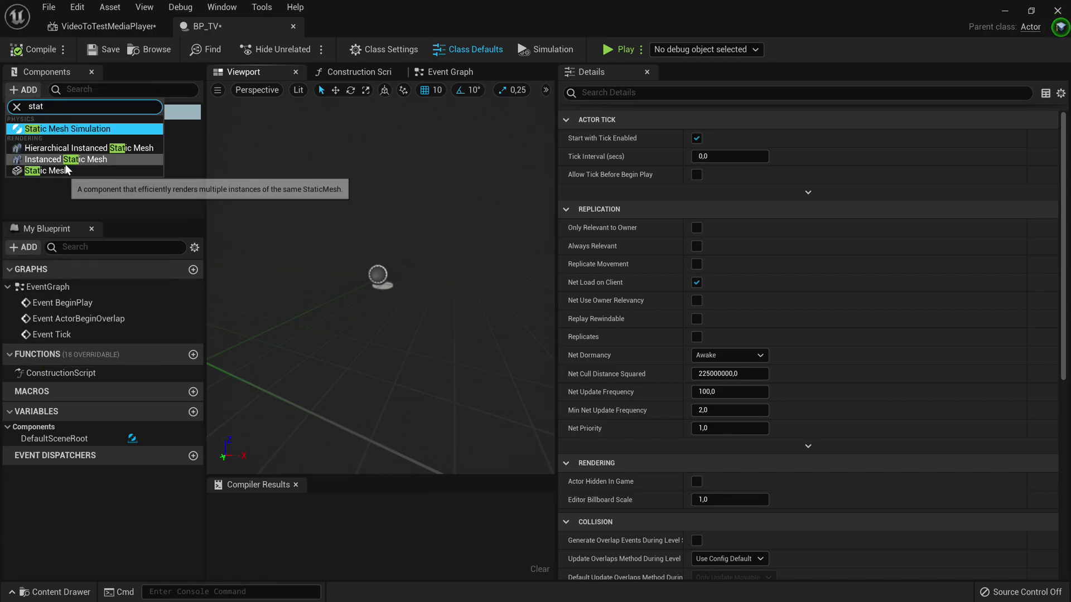
click(49, 171)
click(798, 375)
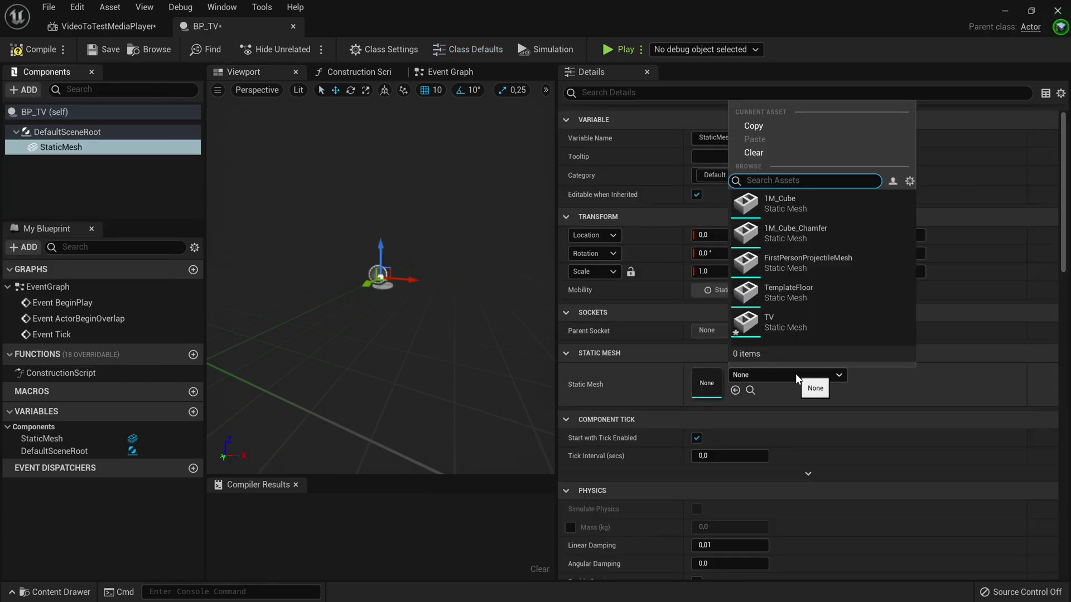
click(787, 323)
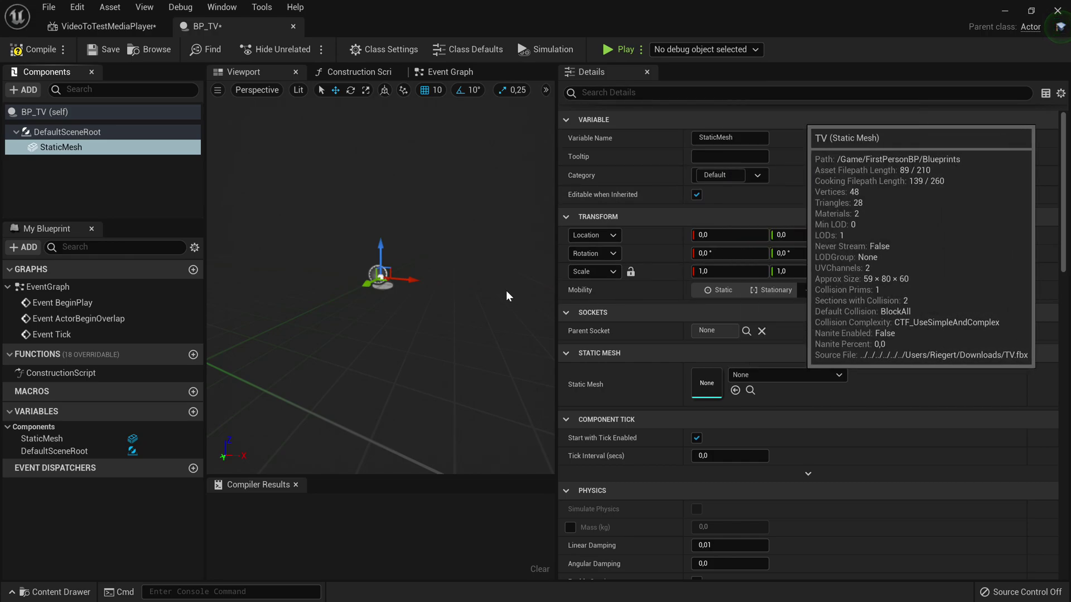
Add a Media Sound component under the StaticMesh component of BP_TV.
right_drag(423, 261, 263, 245)
key(s)
key(w)
key(s)
key(w)
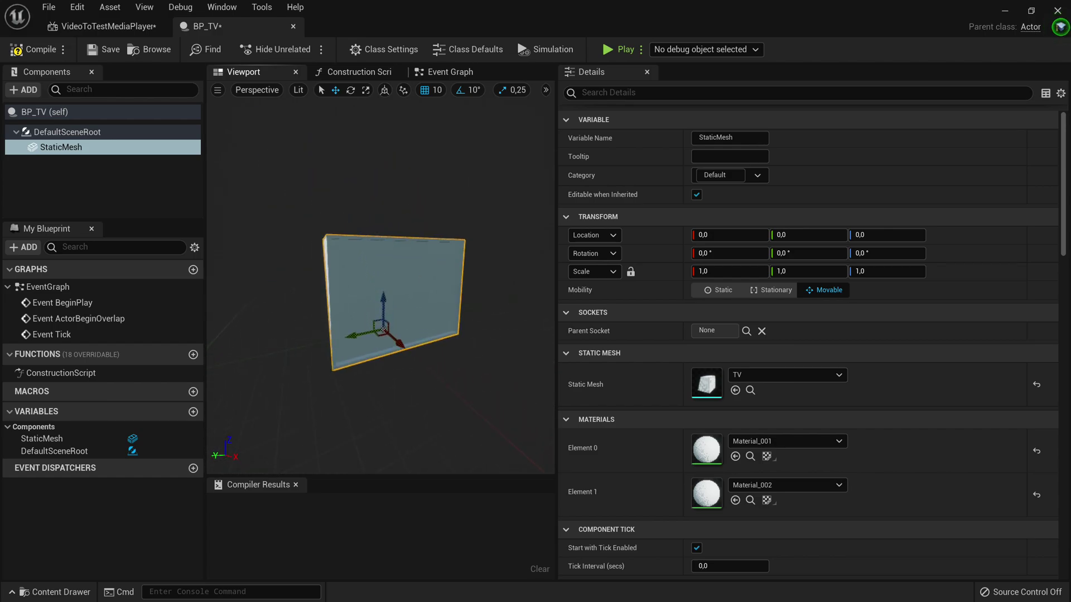
click(33, 89)
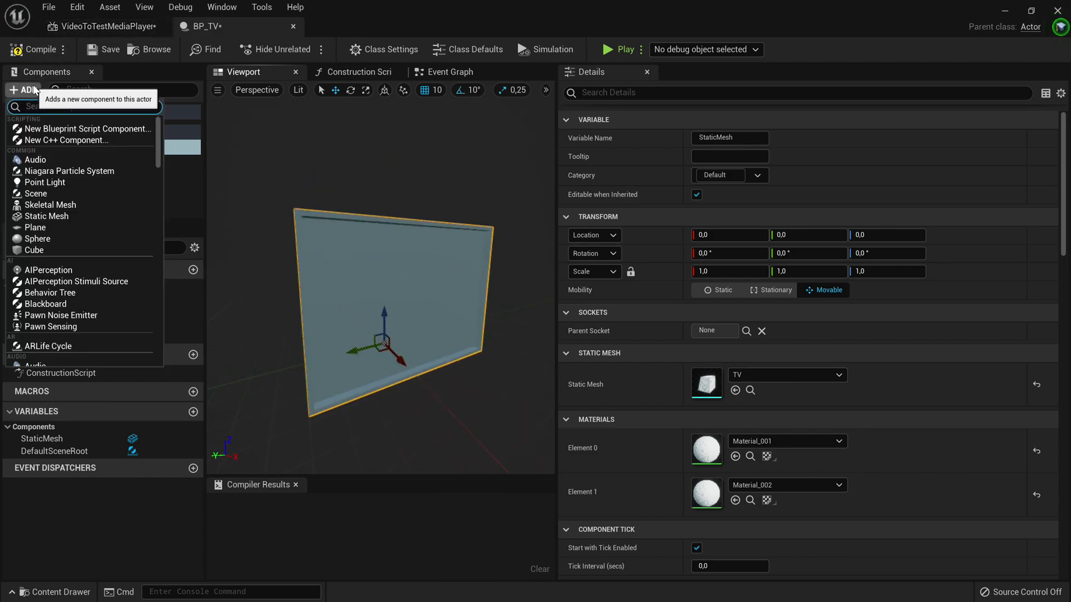
text(scene)
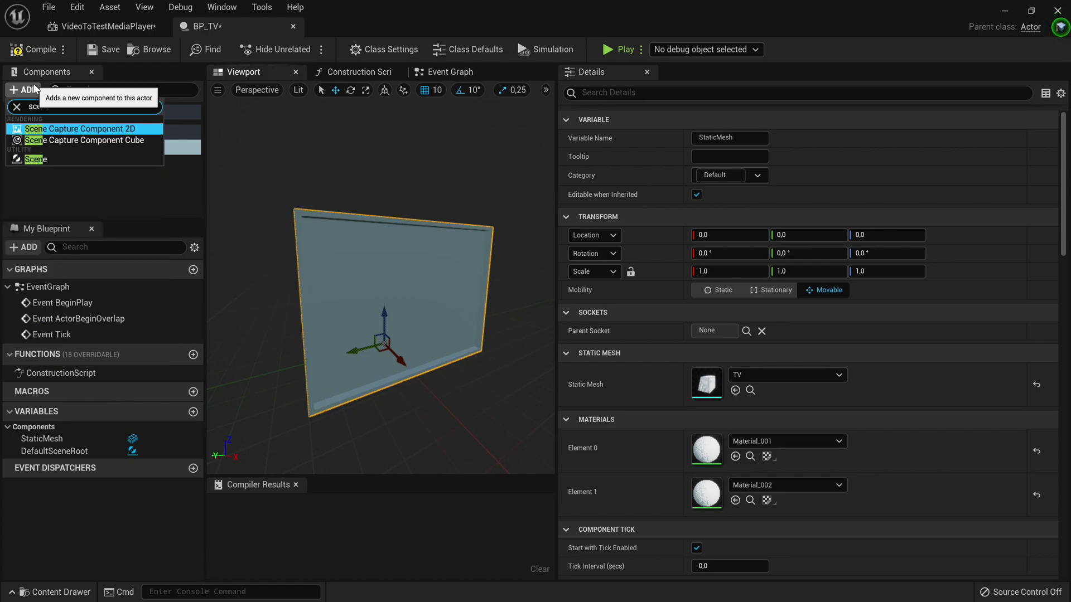
key(BackSpace)
key(BackSpace)
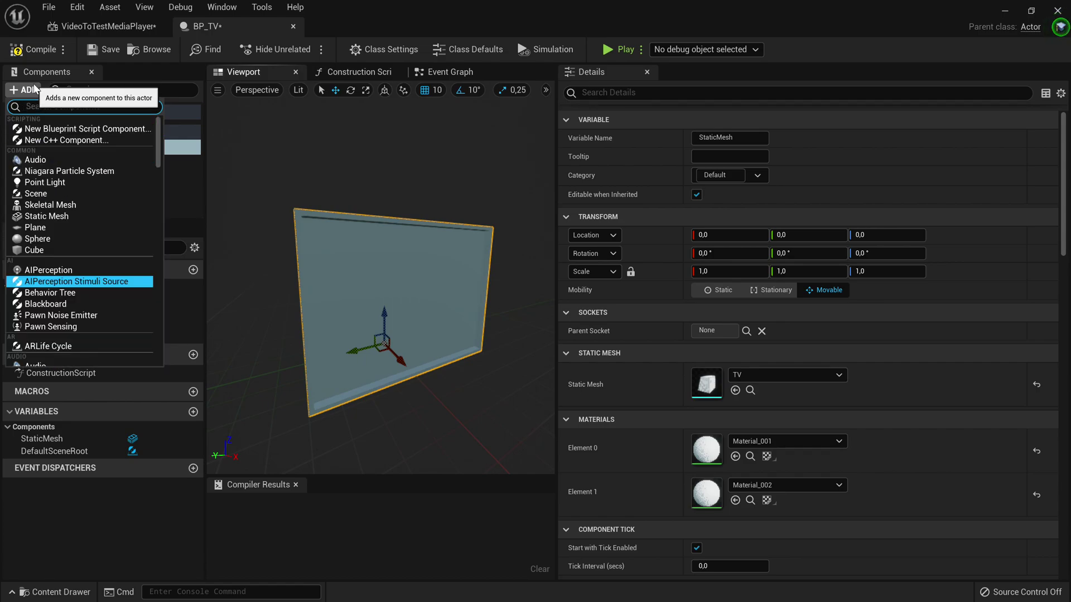
text(audi)
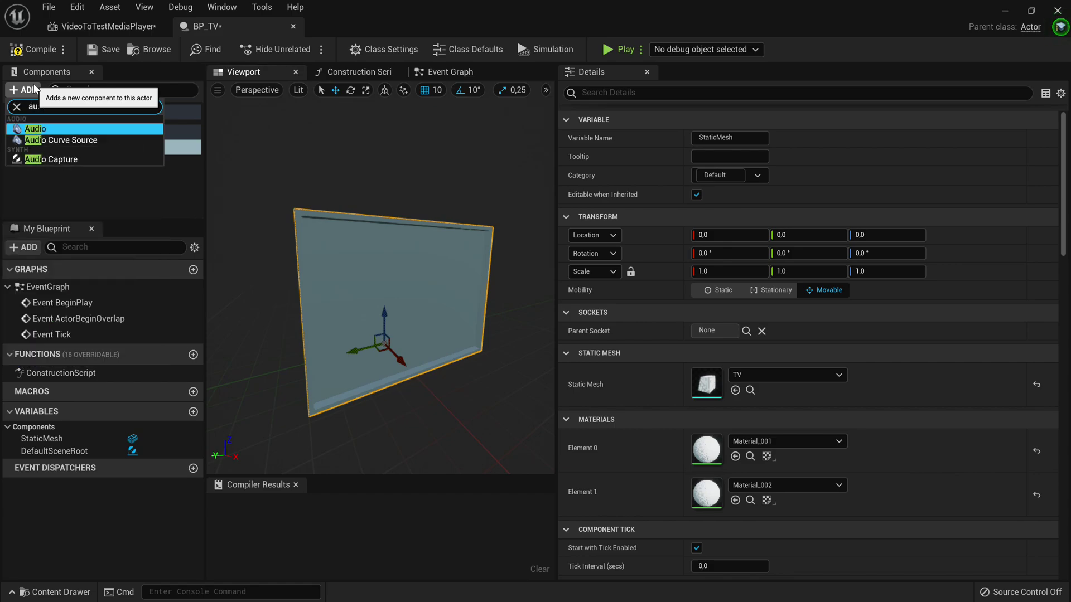
key(BackSpace)
key(BackSpace)
text(media)
key(Return)
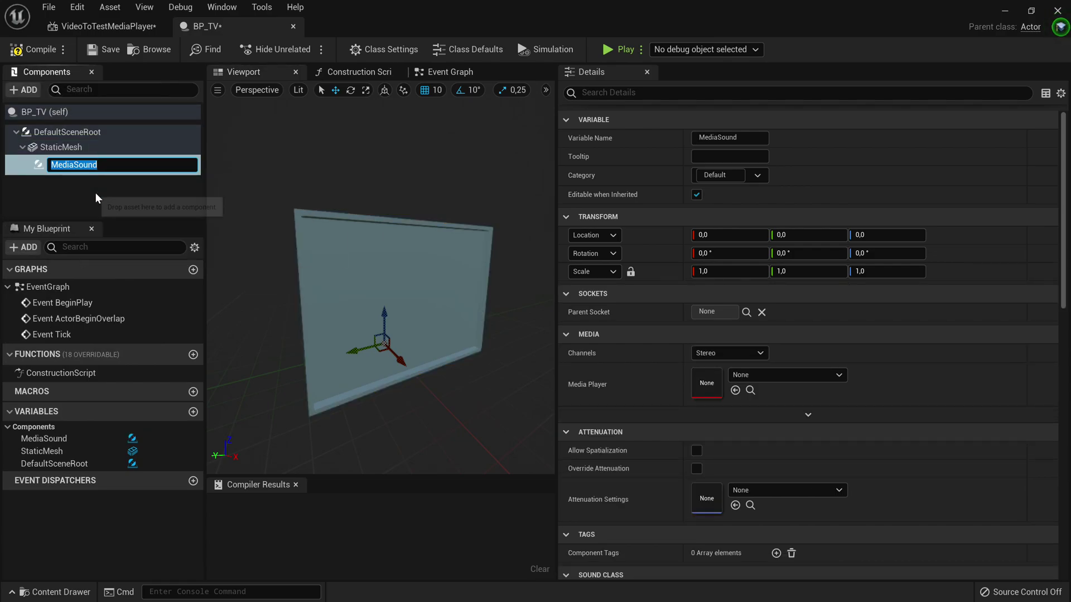
Move the MediaSound component to the front of the TV mesh, at X 30 and Z 30.
right_drag(394, 220, 446, 212)
key(s)
key(w)
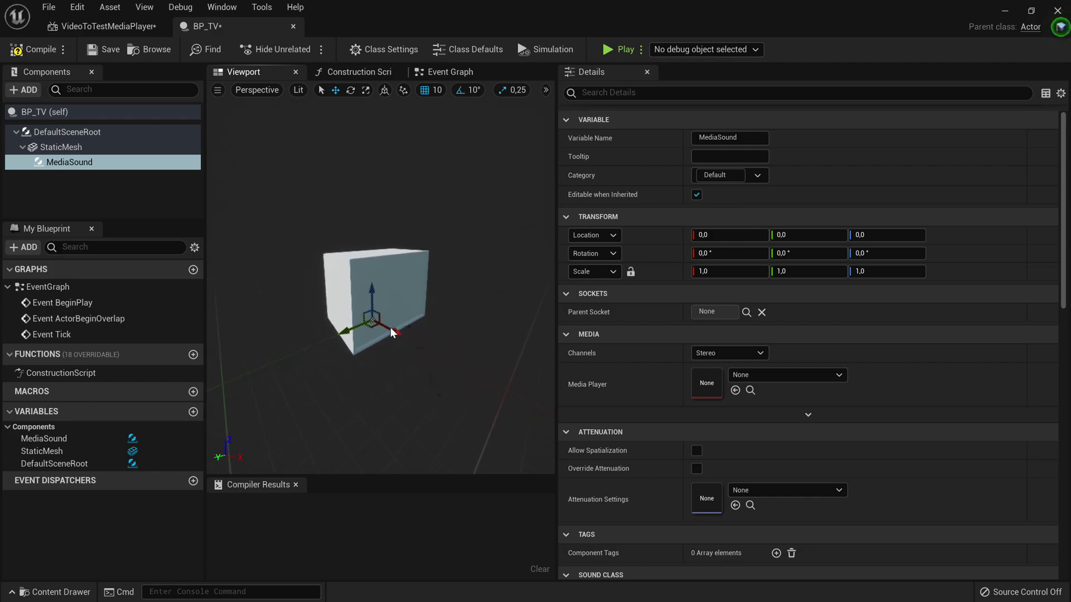
drag(396, 335, 438, 350)
drag(410, 307, 411, 267)
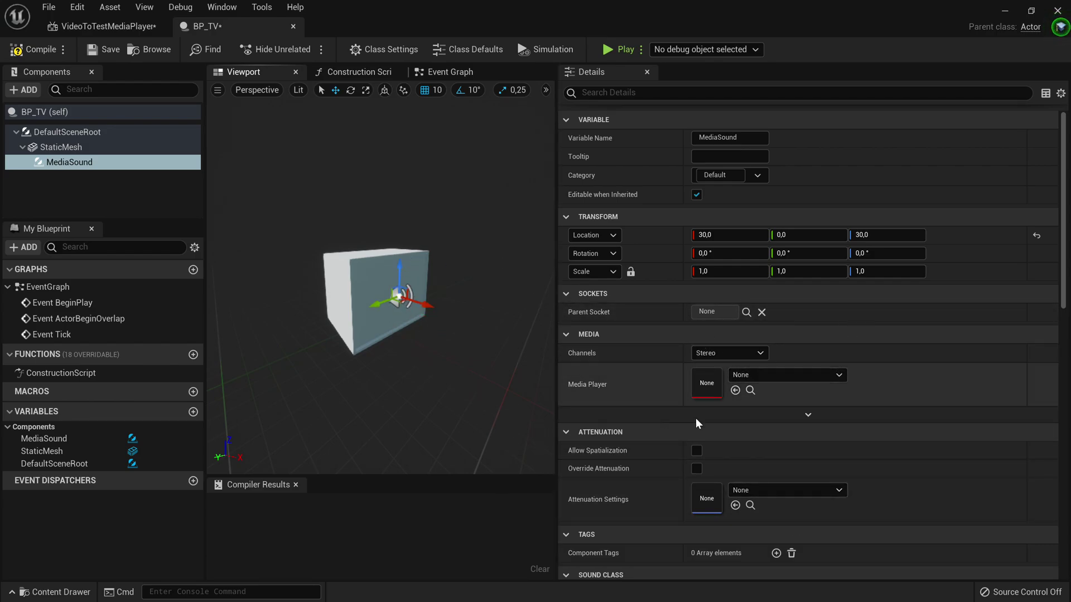
Enable Allow Spatialization and Override Attenuation for the MediaSound component.
scroll(685, 437, down, 1)
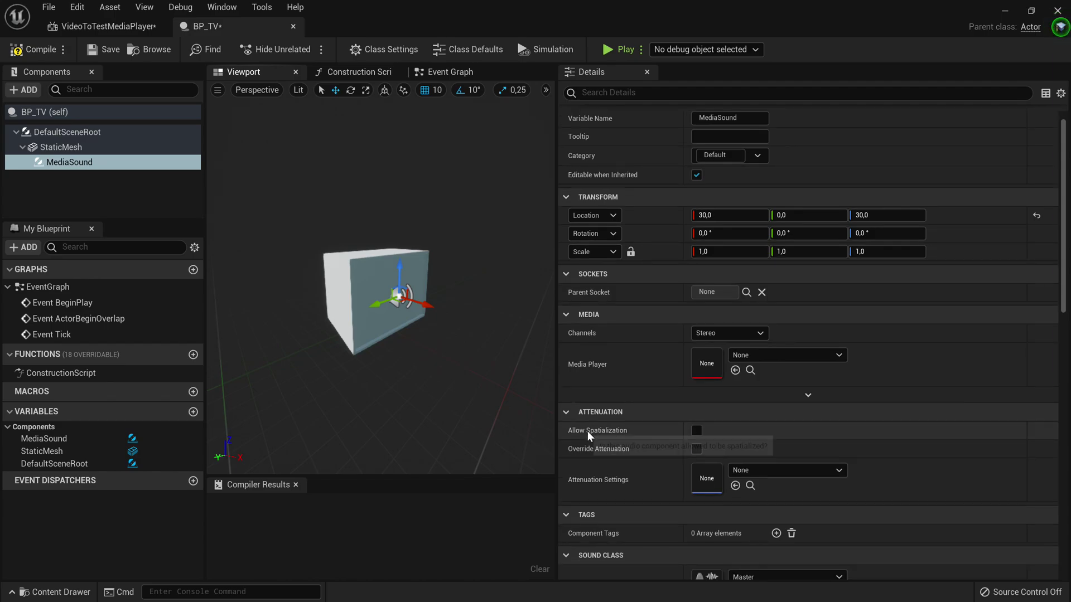
click(696, 431)
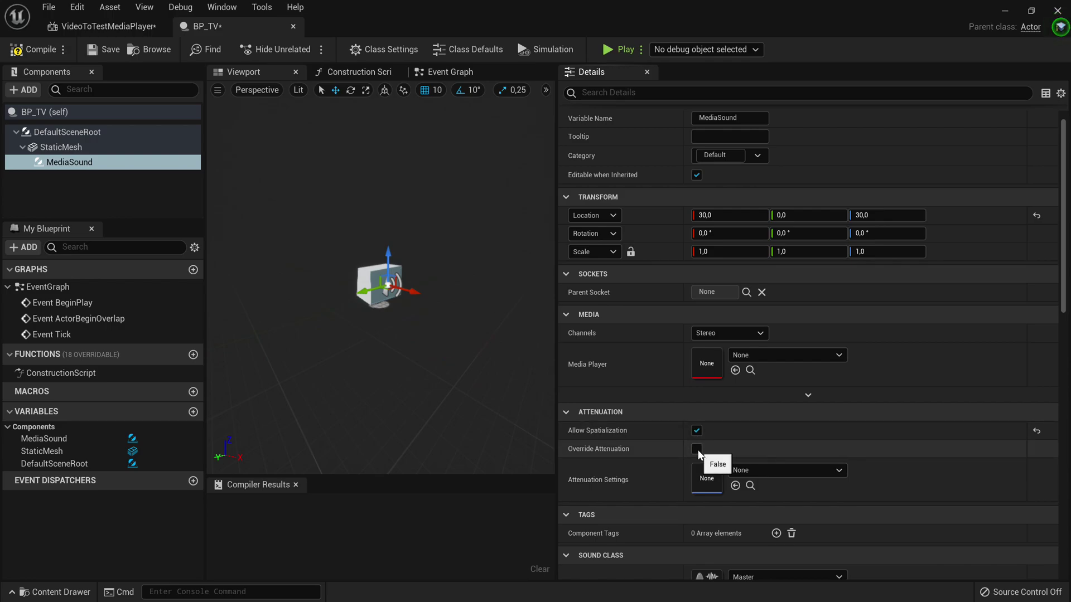
click(697, 450)
mouse_move(275, 310)
right_down()
mouse_move(350, 284)
mouse_move(276, 310)
right_up()
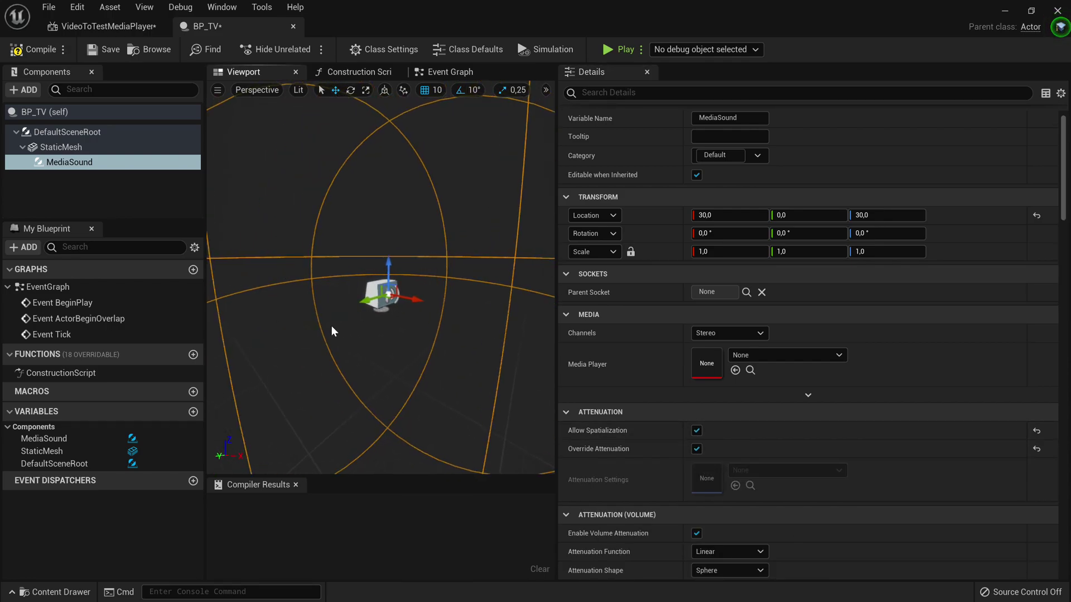
Reduce the MediaSound component's volume attenuation to an inner radius of about 200 and a falloff distance of about 208.
right_drag(503, 397, 503, 398)
scroll(728, 463, down, 3)
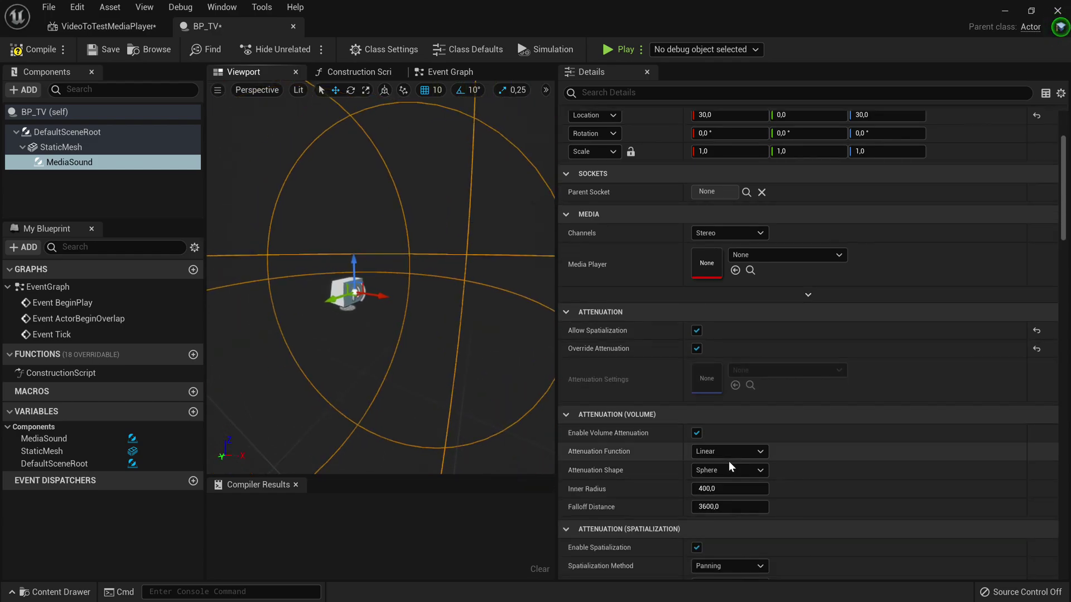
scroll(729, 463, down, 9)
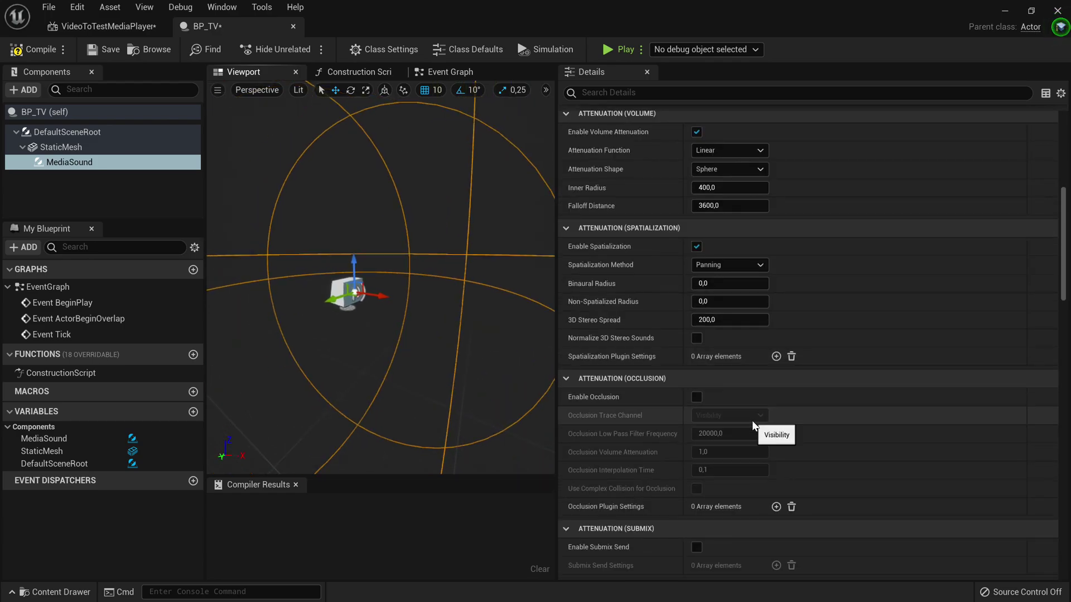
scroll(875, 259, up, 3)
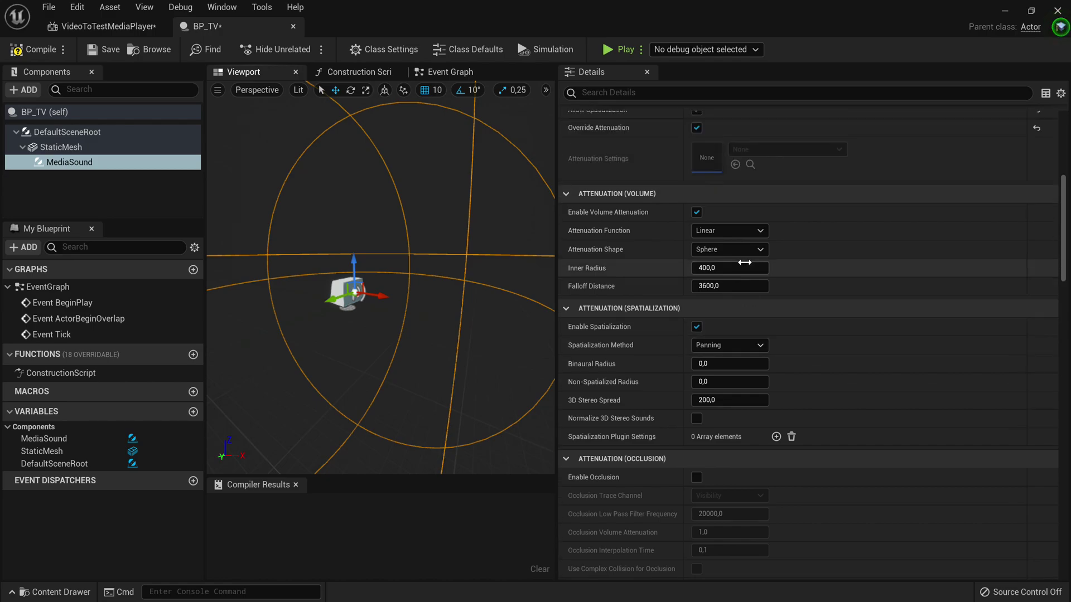
drag(730, 268, 669, 286)
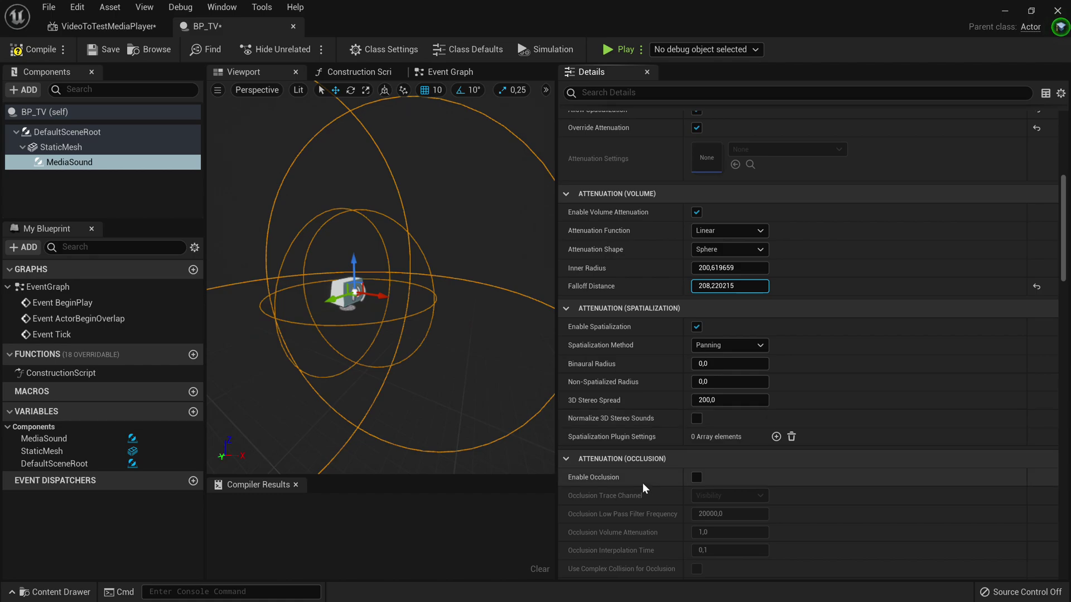
Enable occlusion in the MediaSound component's attenuation settings, and compile and save BP_TV.
click(696, 478)
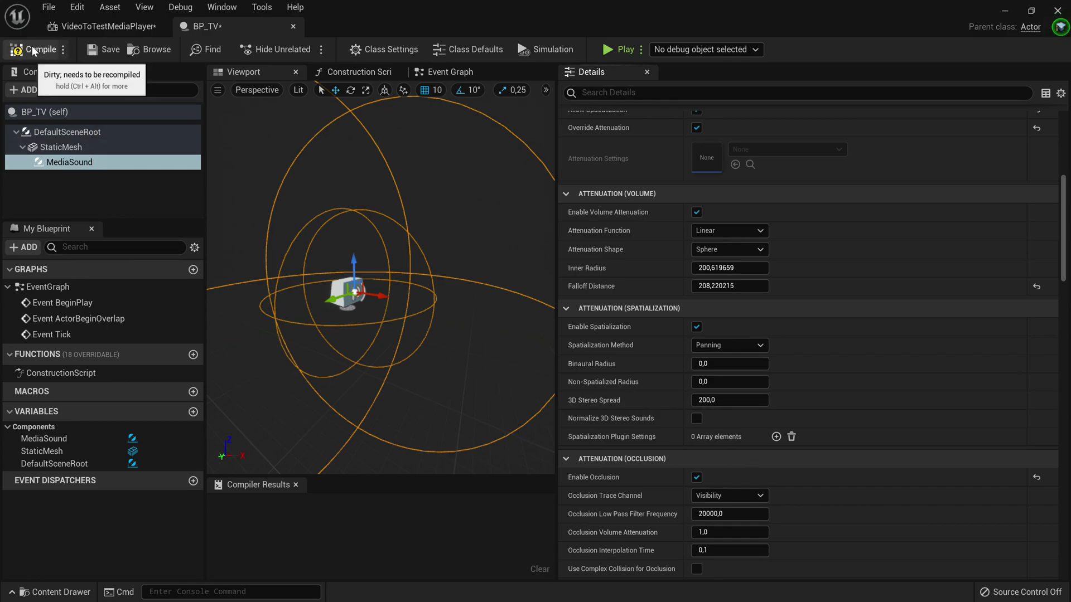
scroll(704, 391, down, 10)
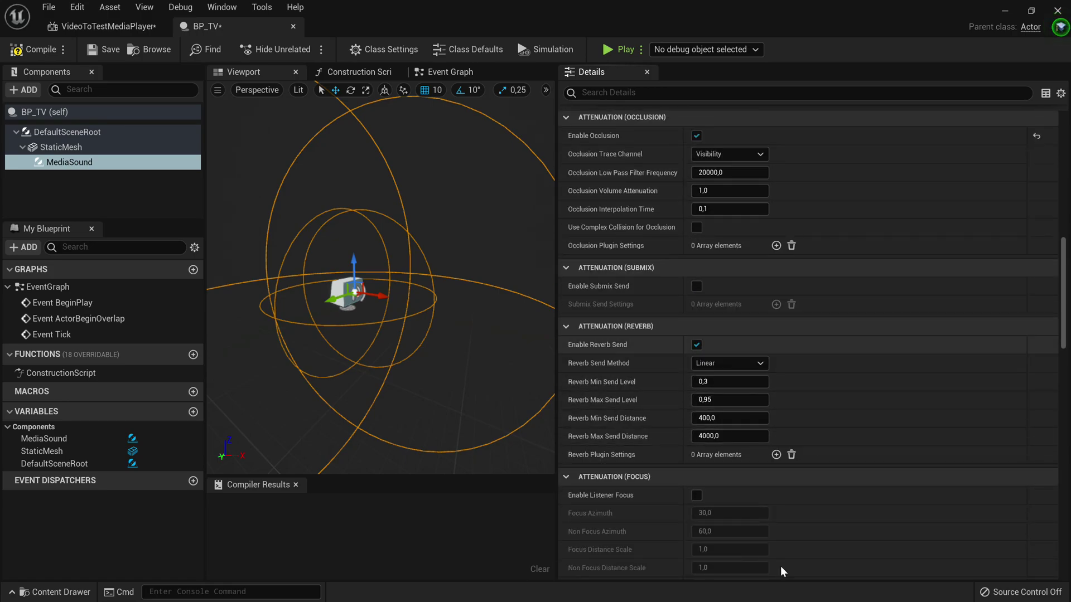
scroll(892, 285, up, 10)
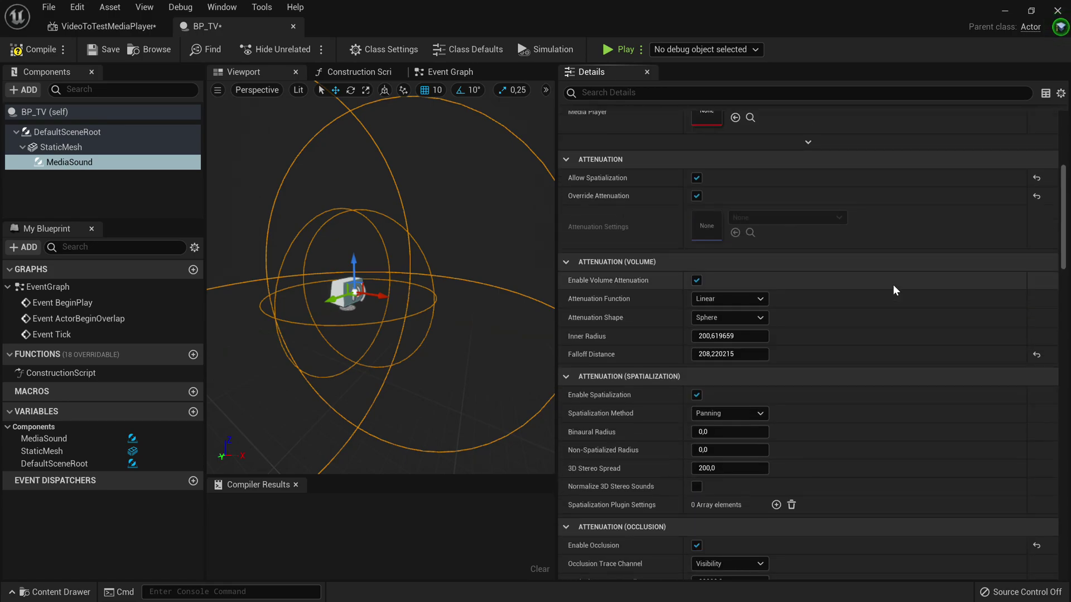
scroll(881, 284, up, 1)
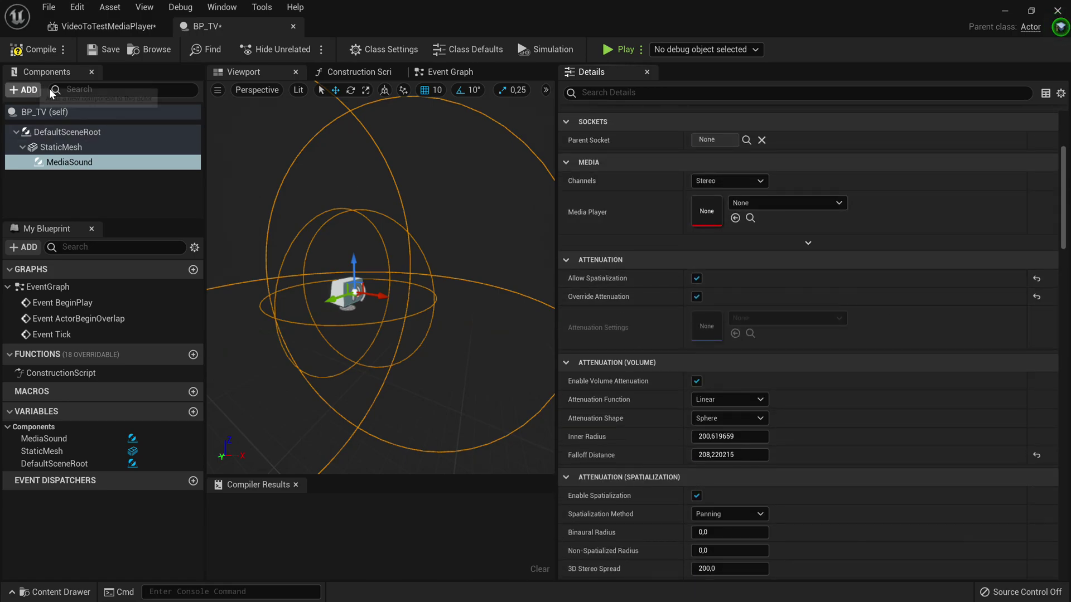
click(35, 49)
click(105, 51)
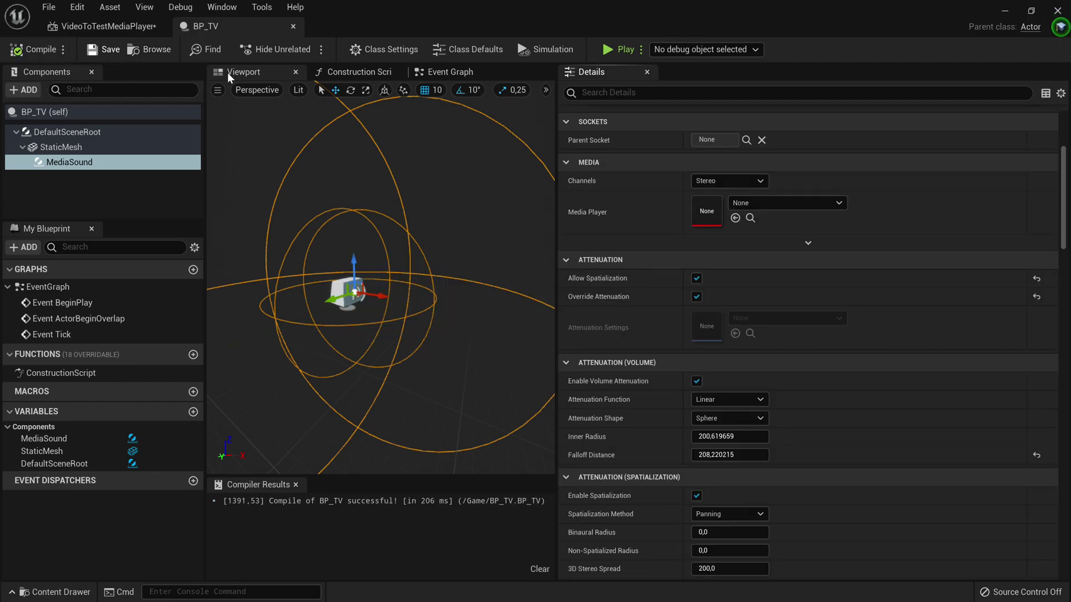
Open the Event Graph of BP_TV and add a new variable named MediaPlayer.
click(446, 71)
drag(313, 273, 310, 169)
right_drag(408, 175, 364, 264)
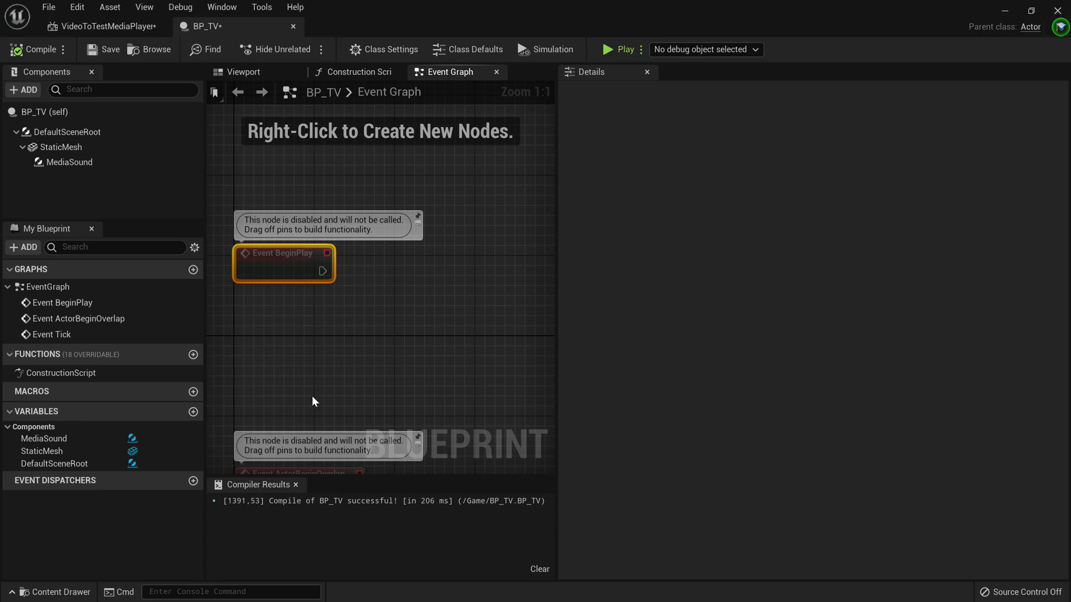
click(193, 412)
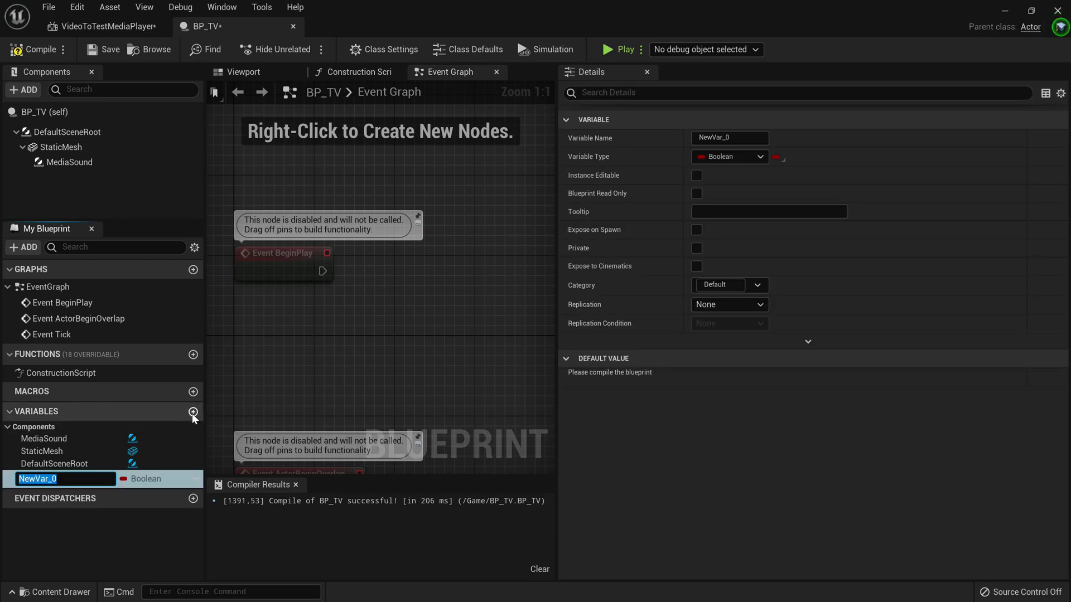
key(BackSpace)
text(MediaPlayer)
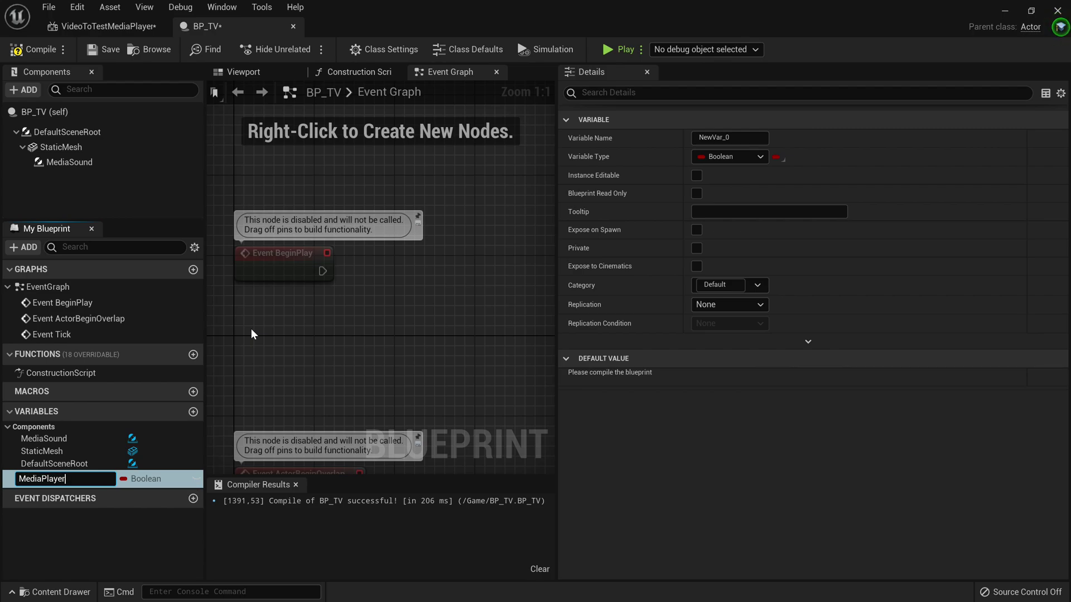
key(Return)
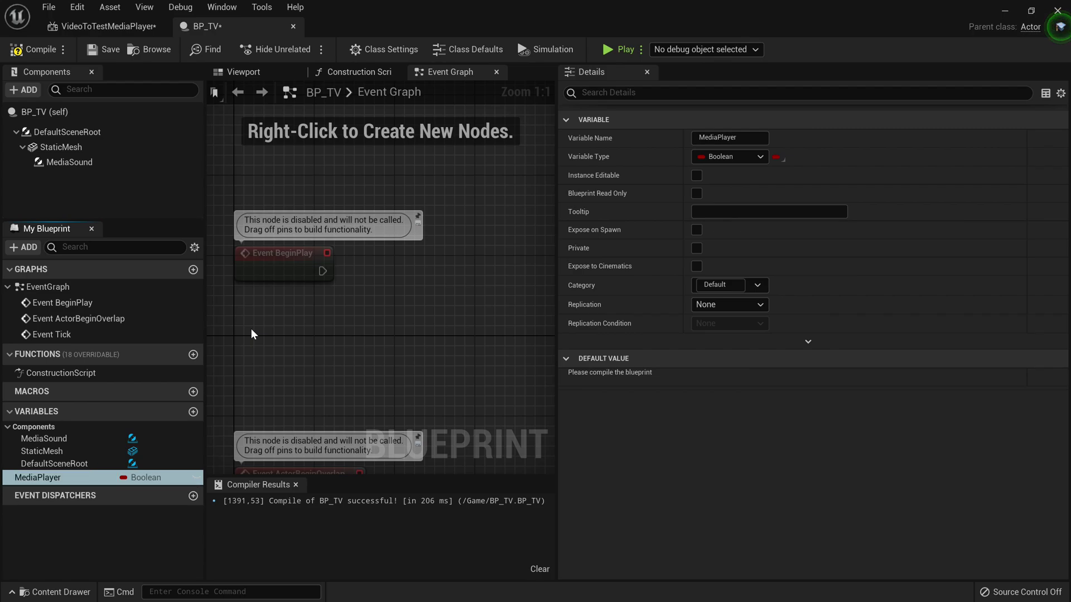
Change the MediaPlayer variable's type to a Media Player object reference.
click(755, 156)
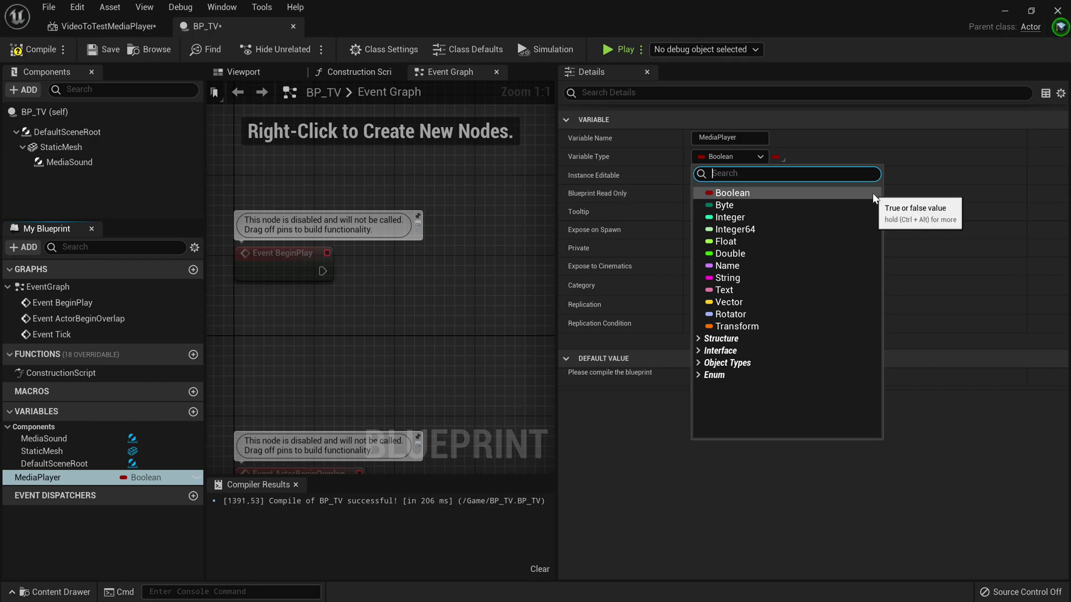
text(Media)
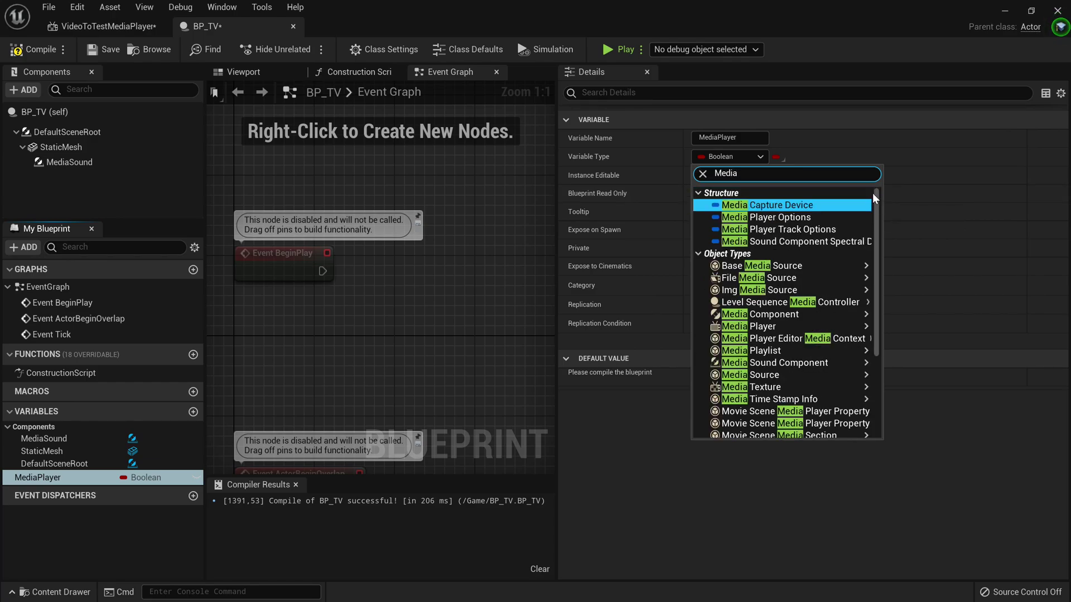
text(play)
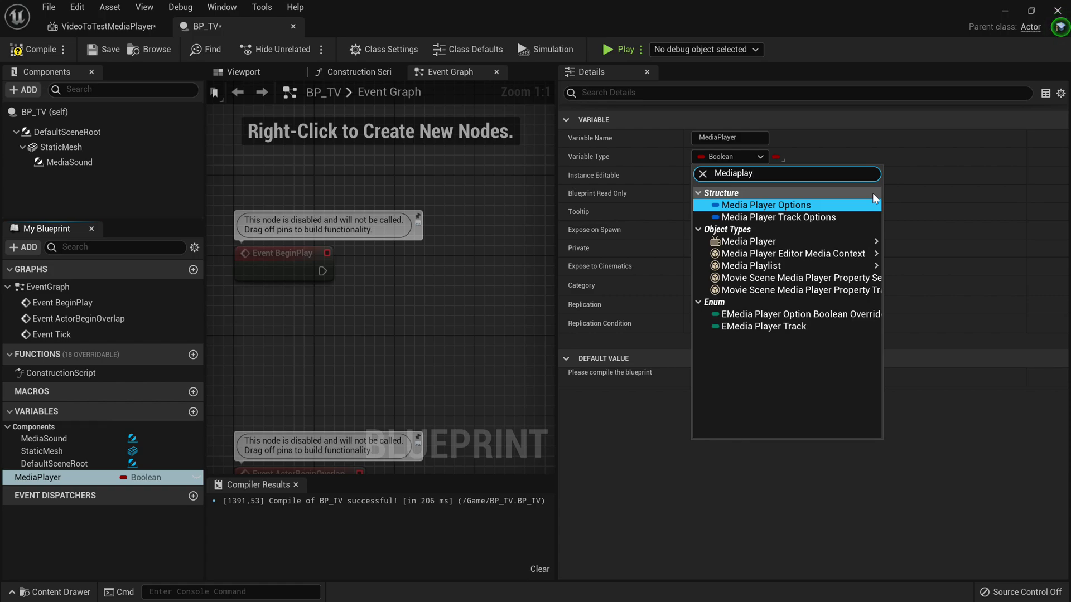
mouse_move(758, 245)
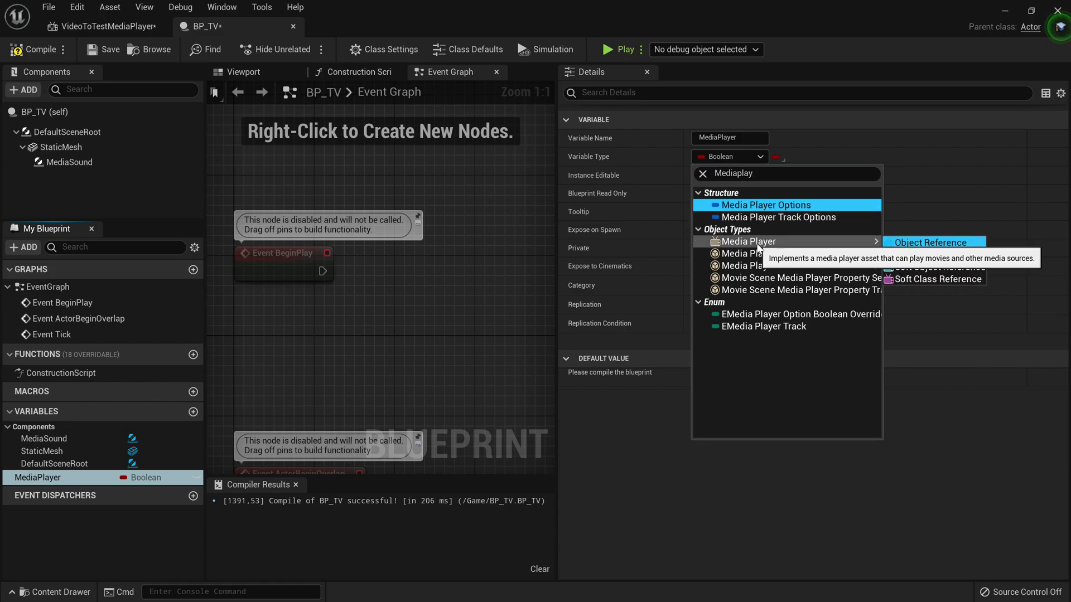
click(918, 244)
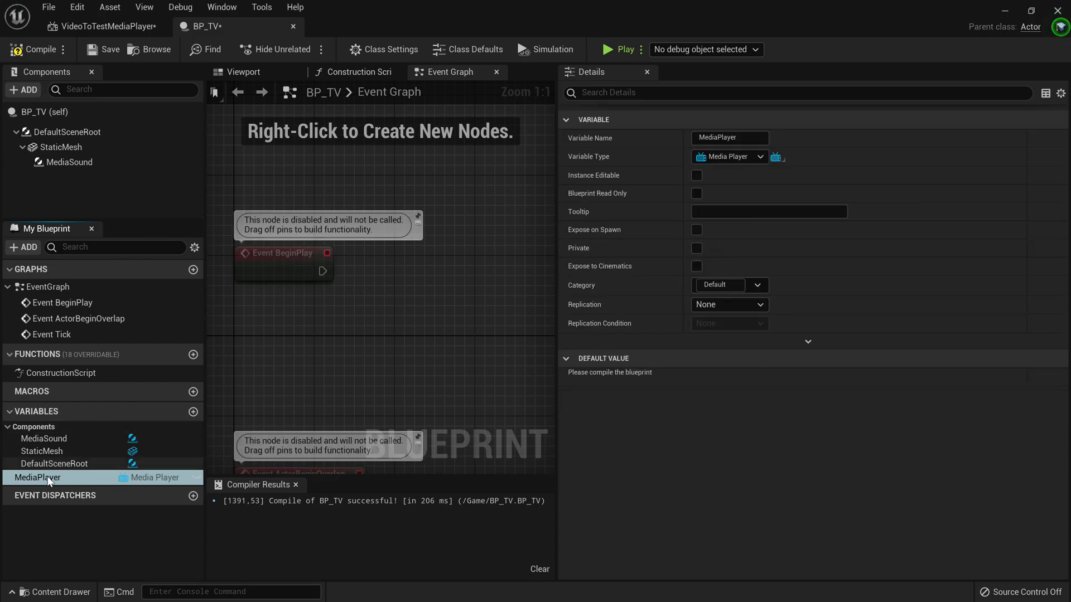
Place a getter node for the MediaPlayer variable just below Event BeginPlay.
click(71, 478)
drag(276, 413, 256, 294)
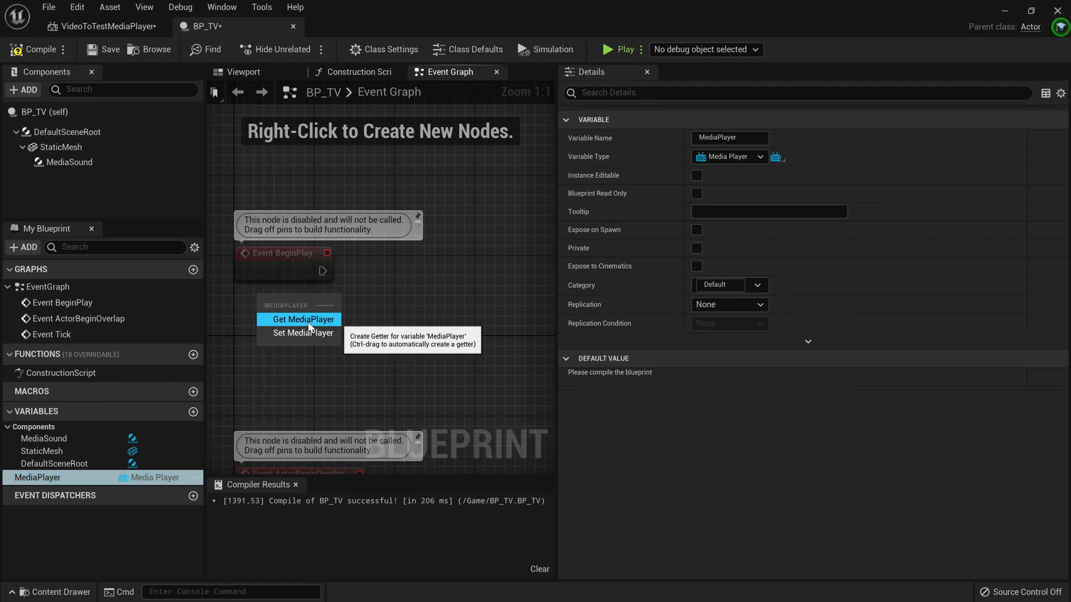
click(307, 318)
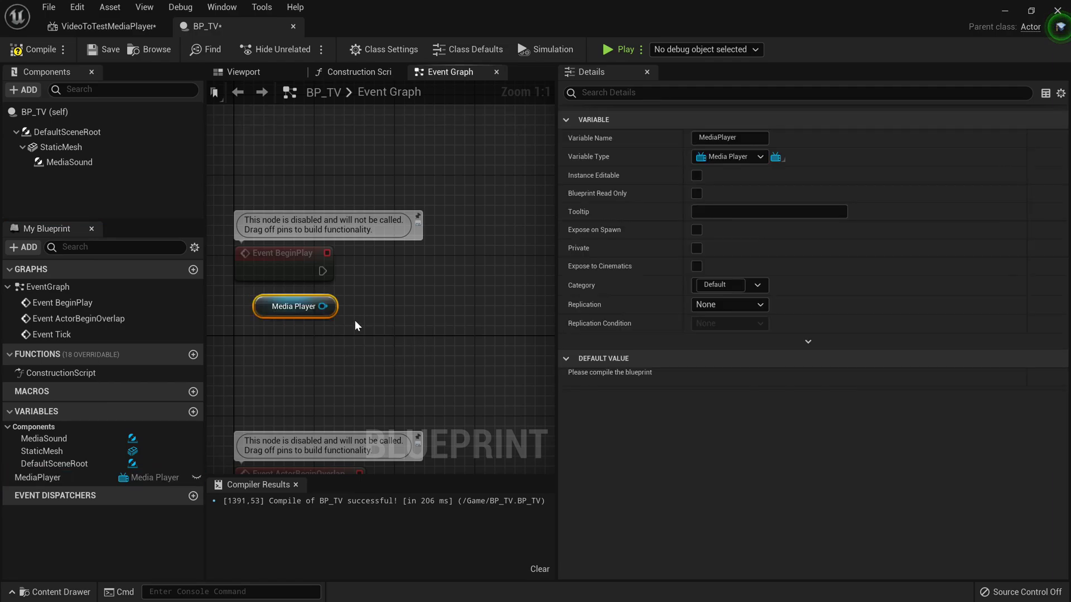
Compile and save BP_TV, and set the MediaPlayer variable's default value to VideoToTestMediaPlayer.
click(33, 50)
click(92, 49)
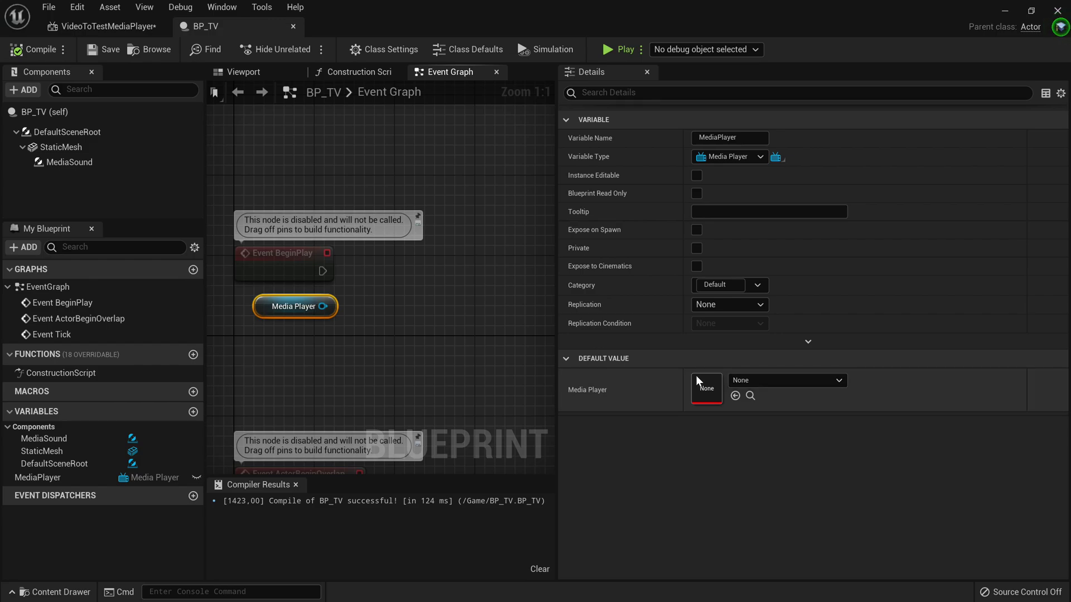
click(756, 385)
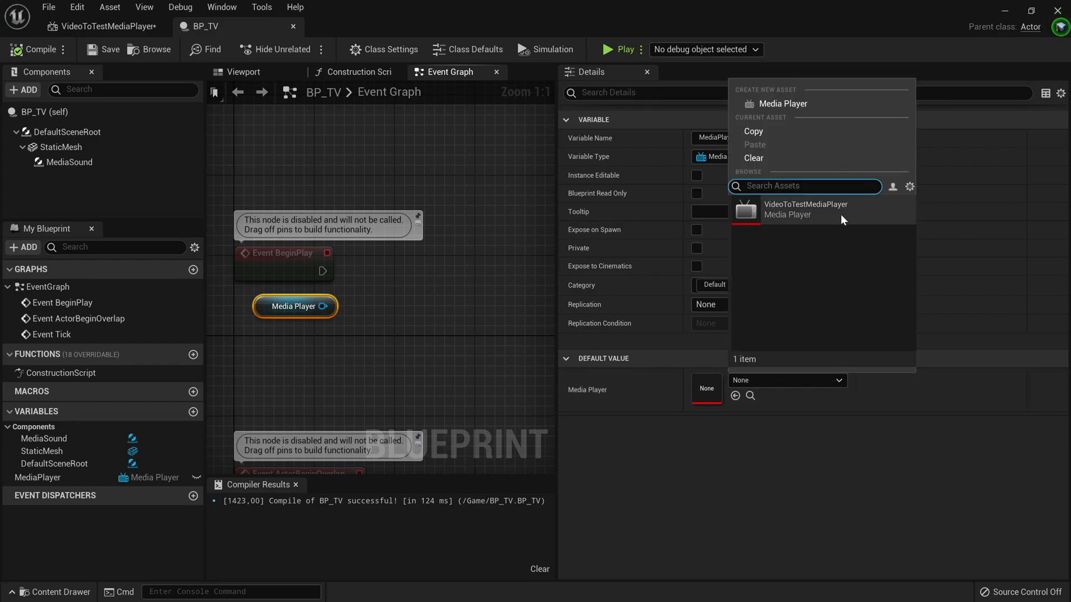
click(820, 211)
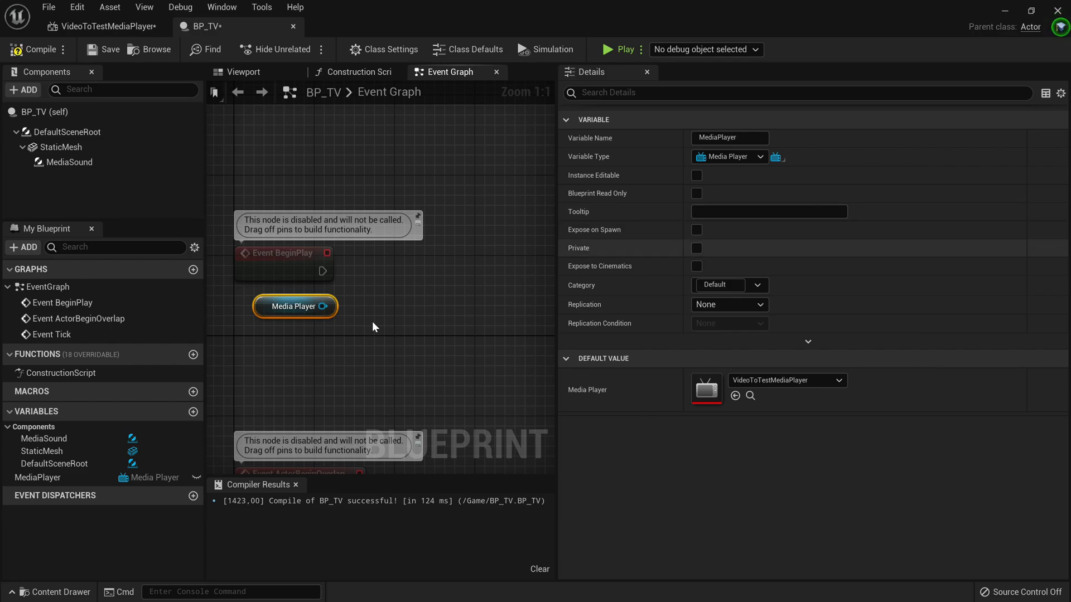
Make the MediaPlayer variable instance editable, and compile and save BP_TV.
right_drag(325, 330, 437, 303)
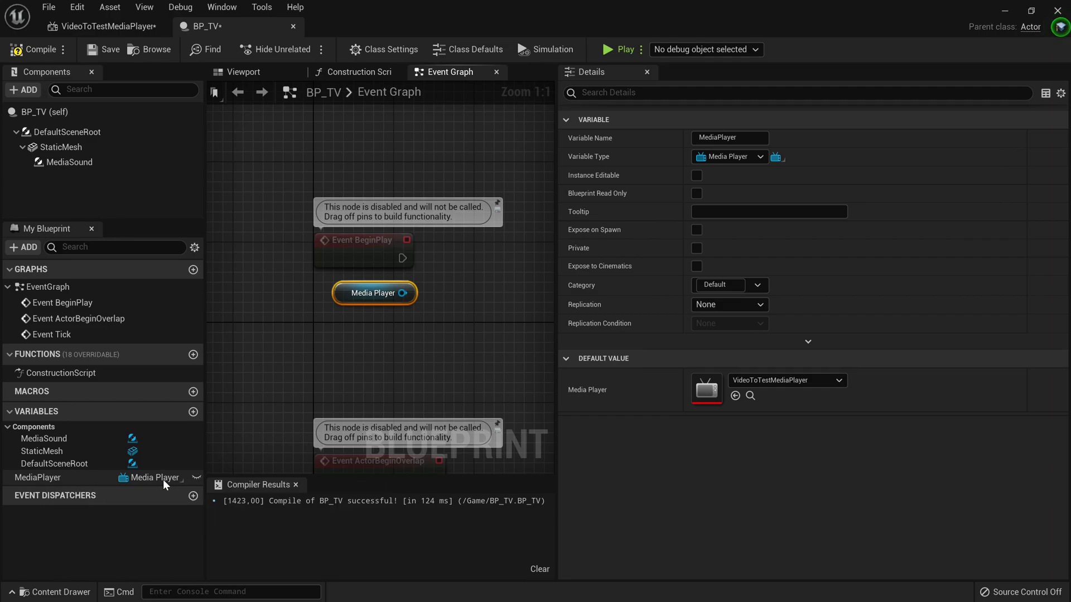
click(196, 478)
click(30, 50)
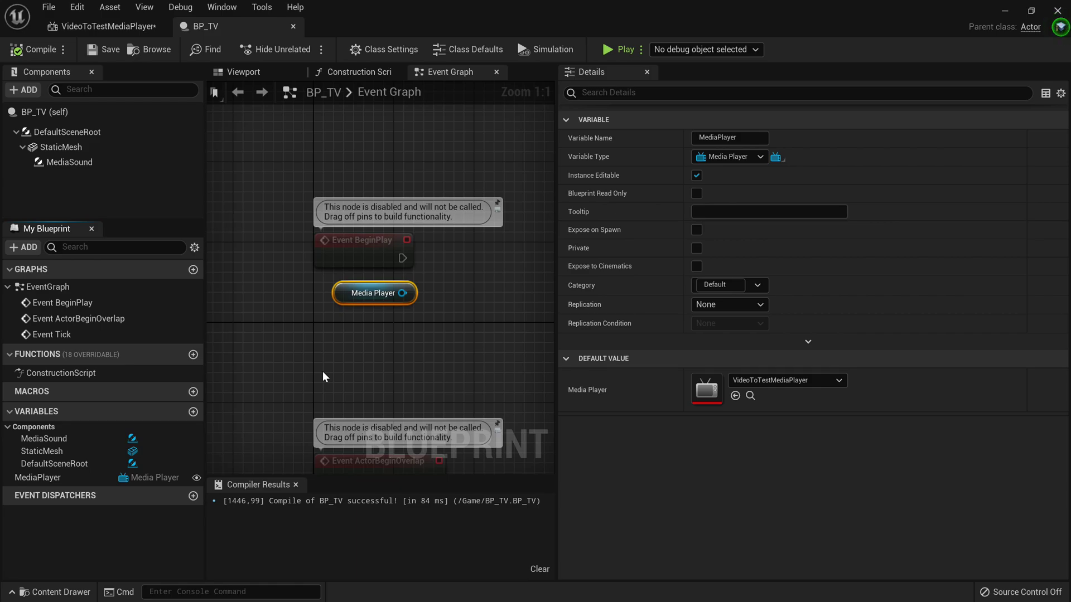
Add an Open Source node targeting the Media Player getter and connect its execution input to Event BeginPlay.
right_drag(453, 304, 380, 334)
drag(296, 329, 353, 299)
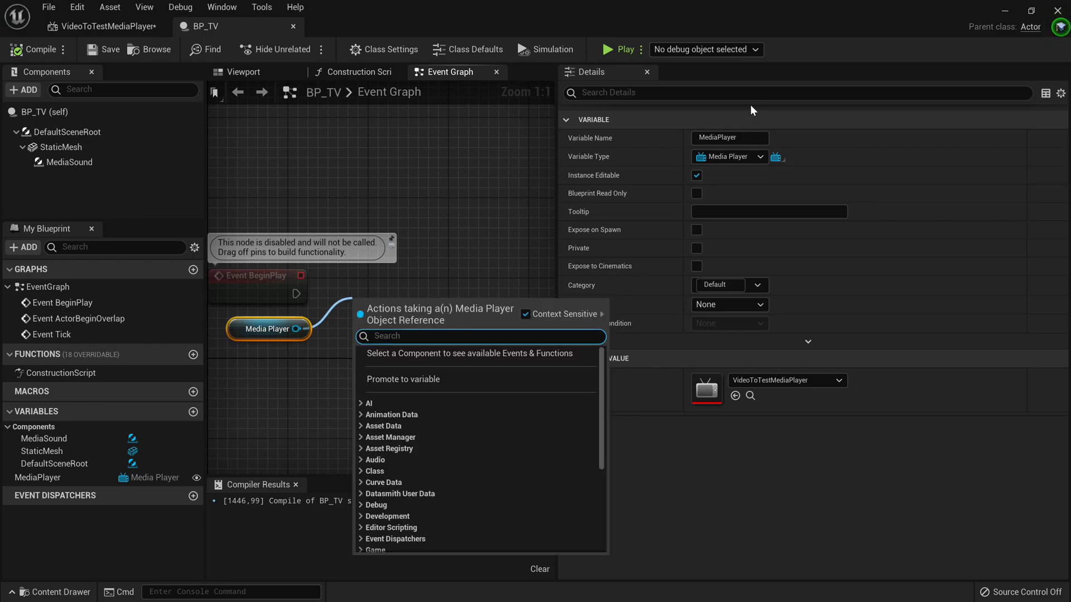
text(Play)
key(Up)
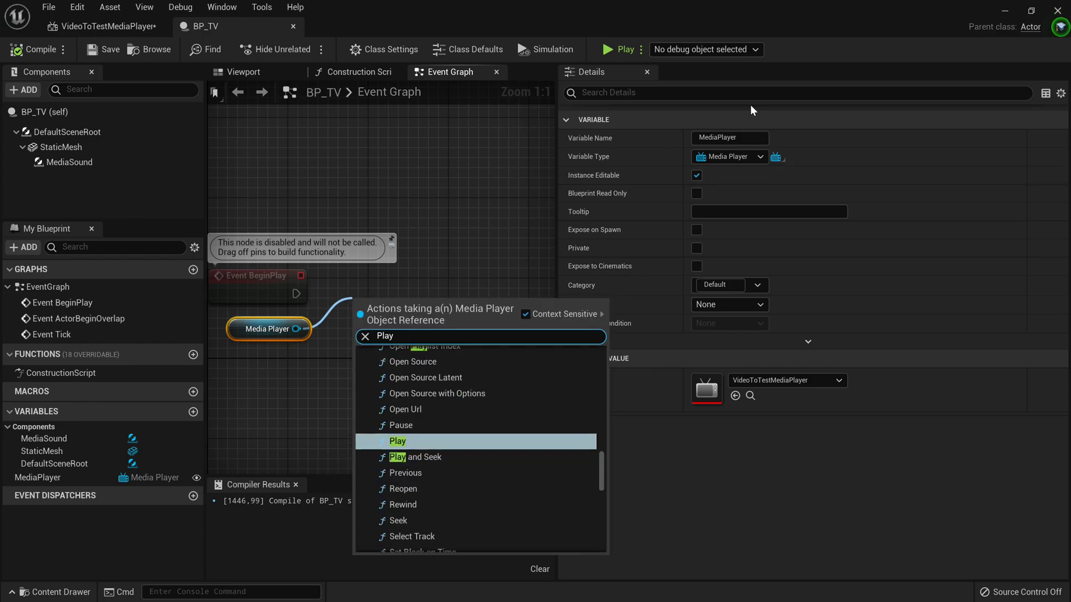
key(BackSpace)
key(BackSpace)
key(BackSpace)
key(BackSpace)
text(Open so)
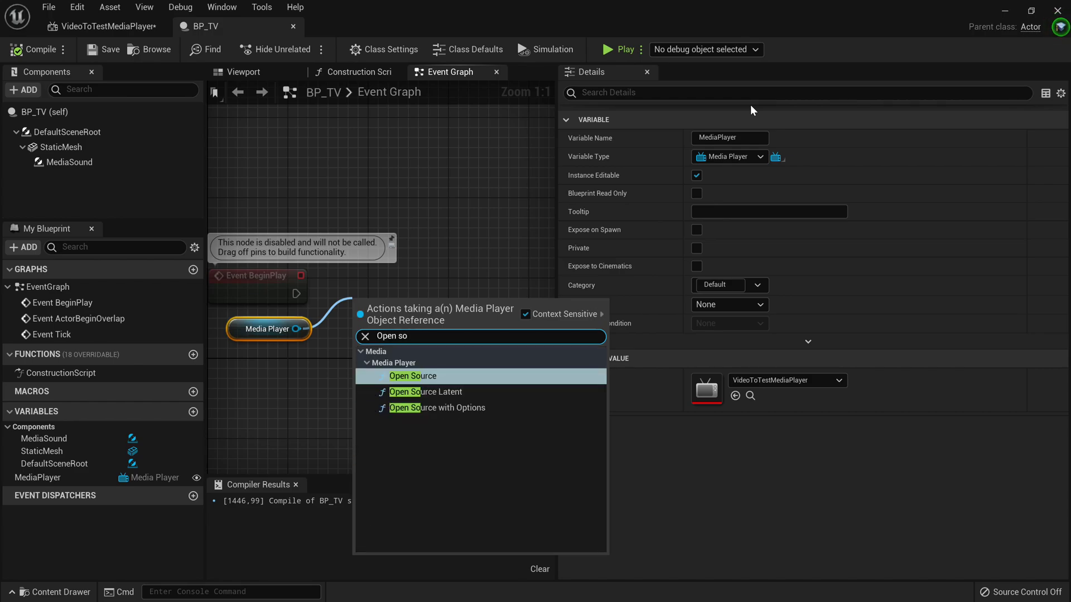
key(Return)
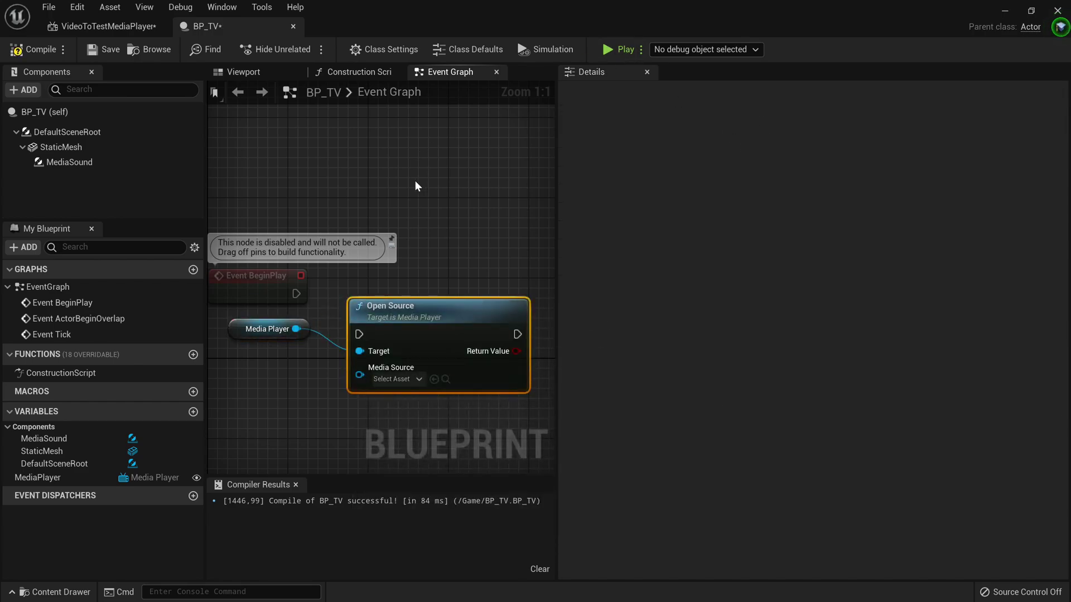
drag(359, 334, 296, 294)
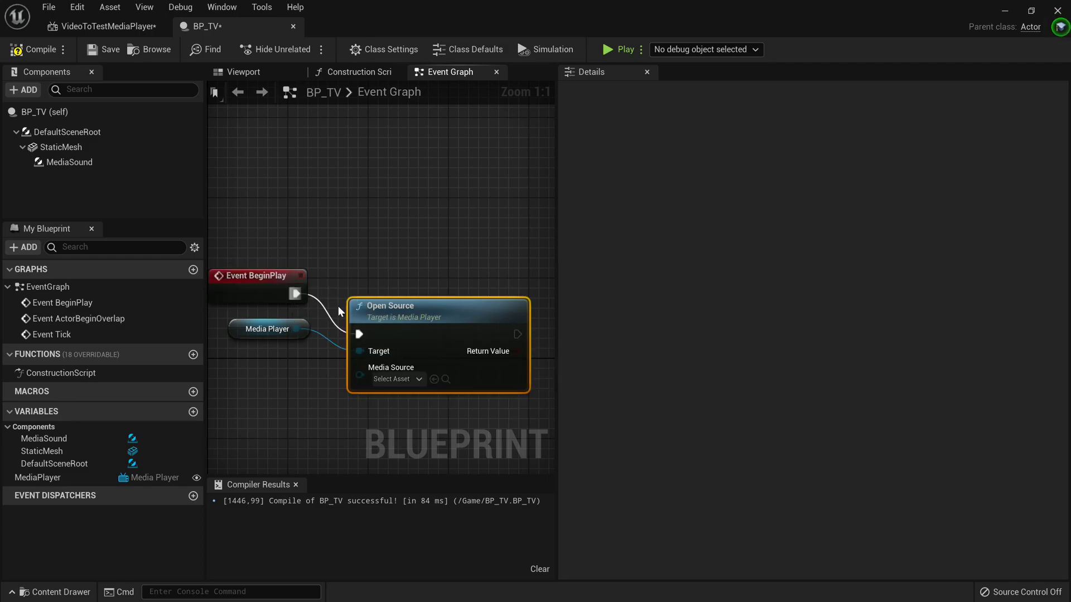
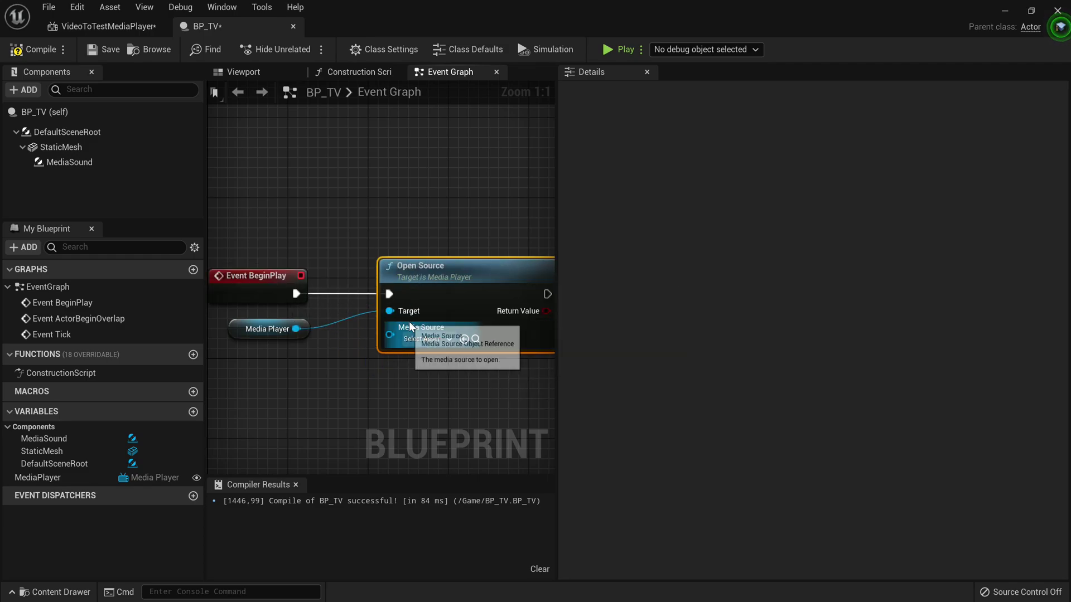
Promote the Open Source node's Media Source input to a variable and place its getter below the Media Player node.
drag(390, 334, 313, 366)
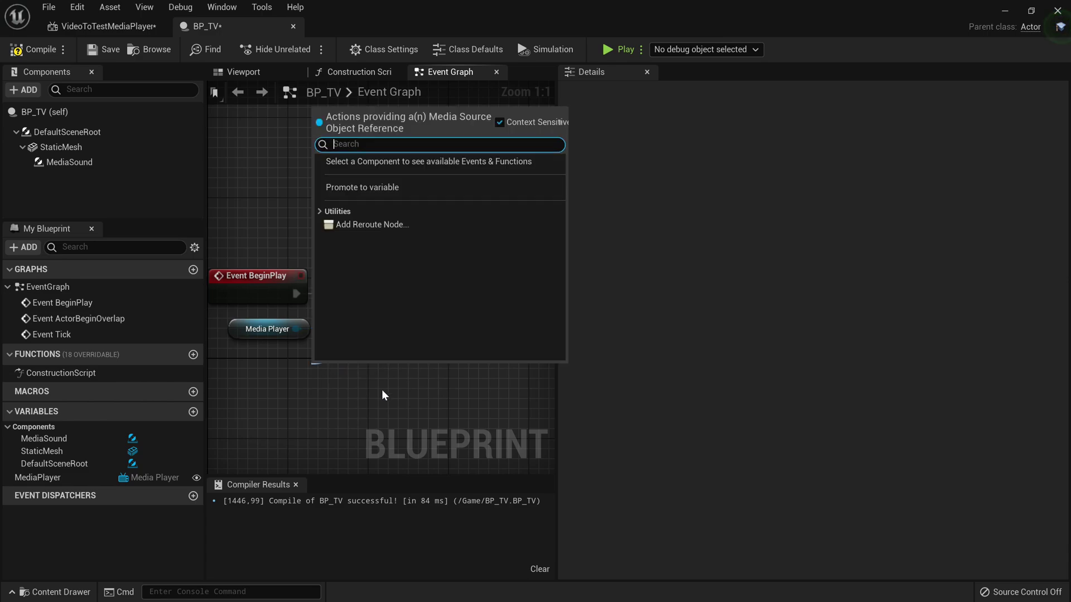
click(362, 187)
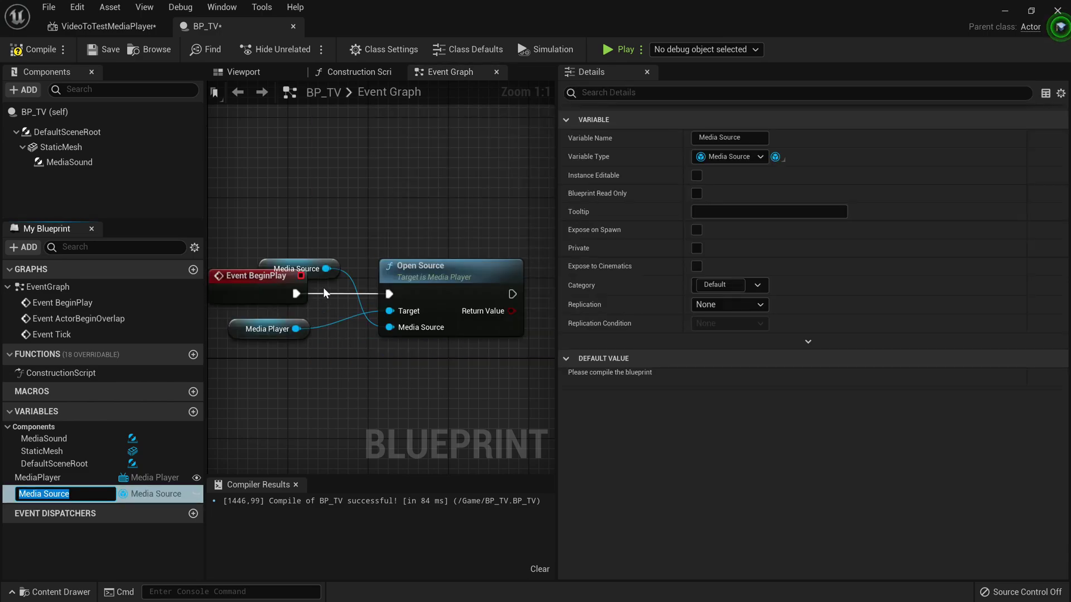
drag(340, 259, 335, 351)
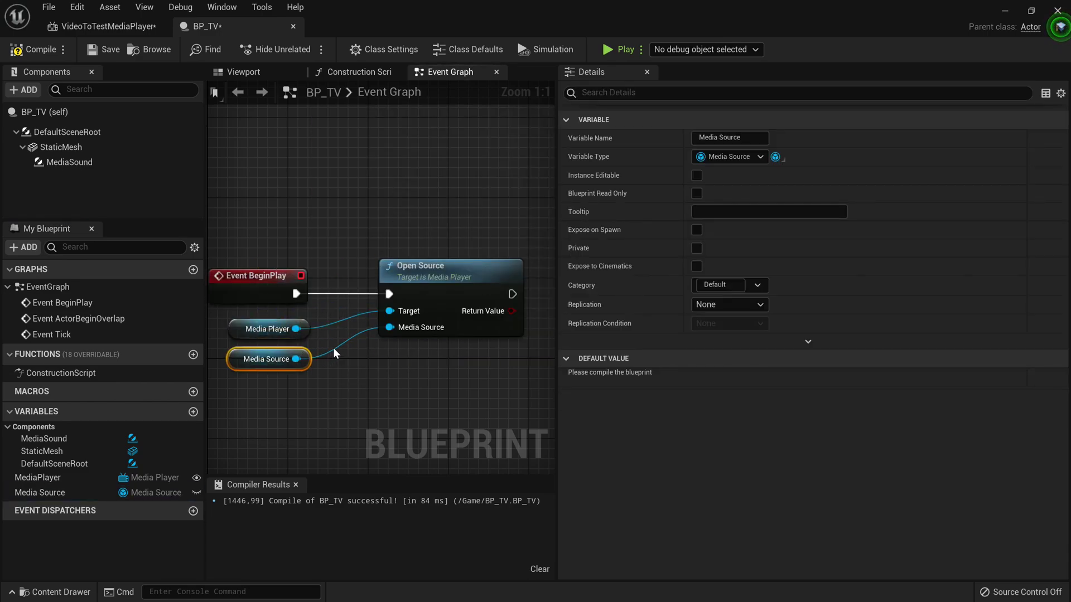
right_drag(389, 390, 446, 386)
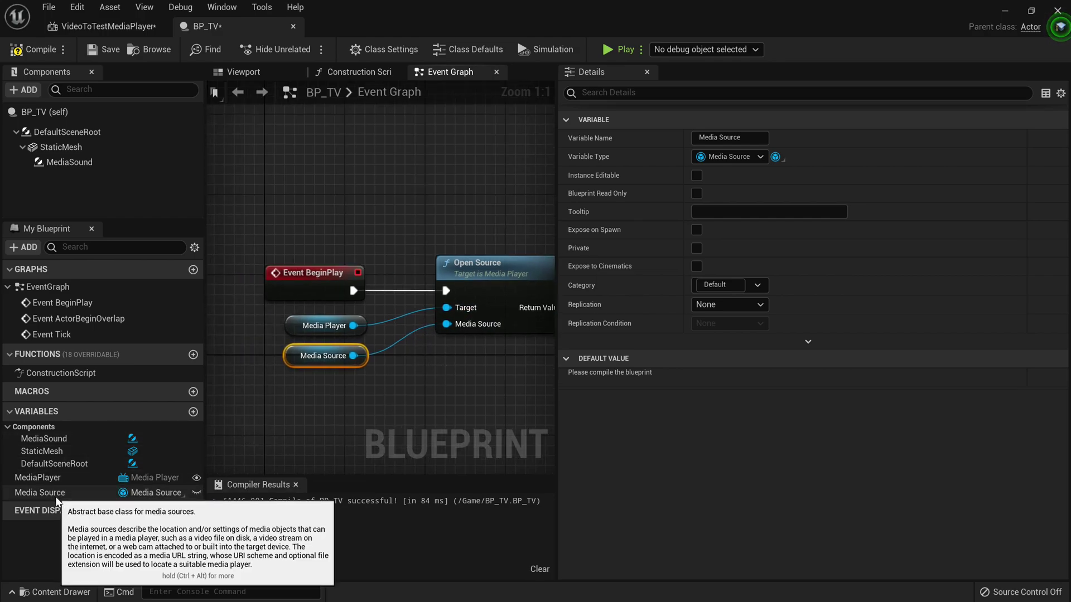
Make the Media Source variable instance editable, then compile and save BP_TV.
click(197, 493)
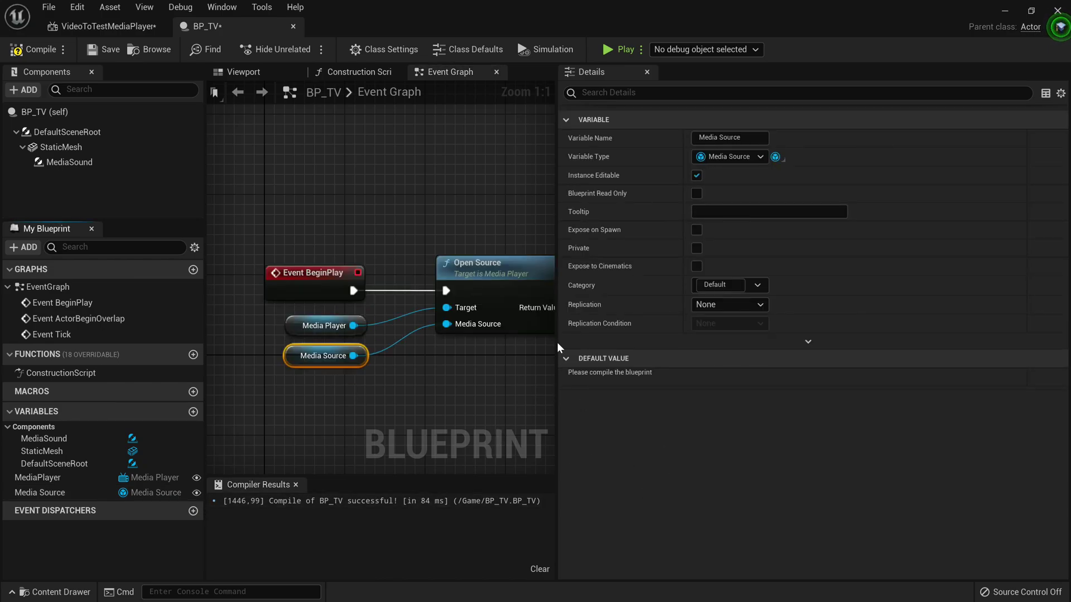
click(33, 49)
click(103, 49)
Move the Open Source node closer to Event BeginPlay.
right_drag(377, 276, 287, 274)
drag(445, 263, 394, 269)
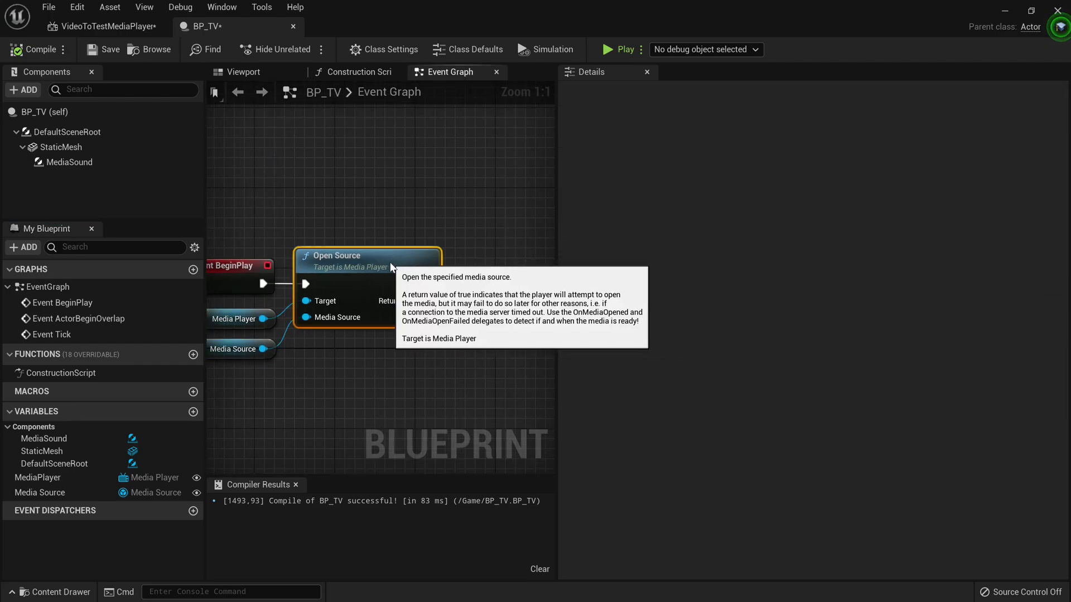
right_drag(276, 311, 351, 306)
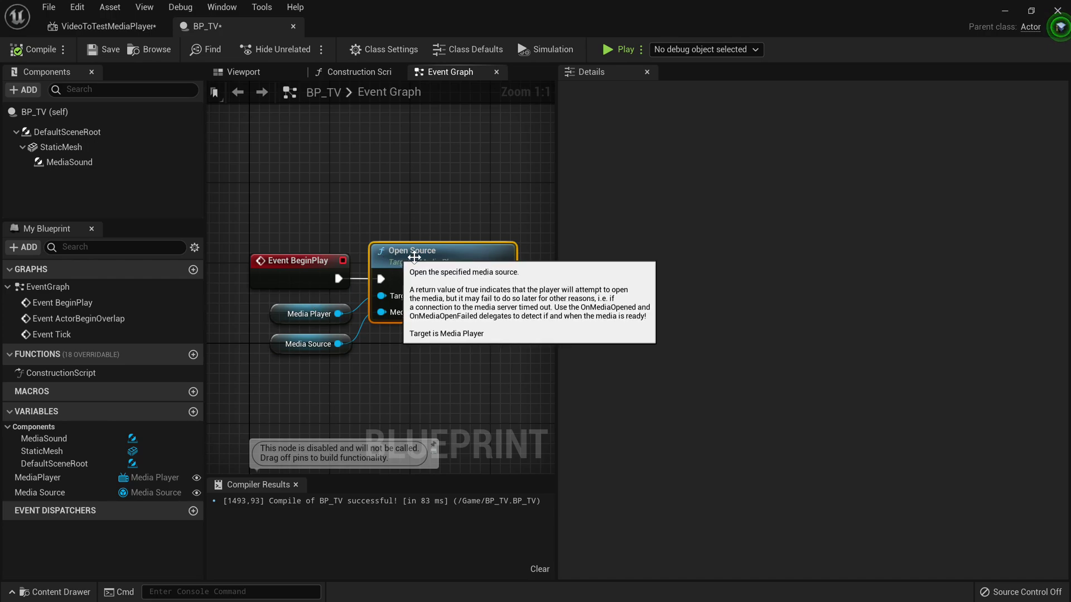
right_drag(419, 237, 393, 248)
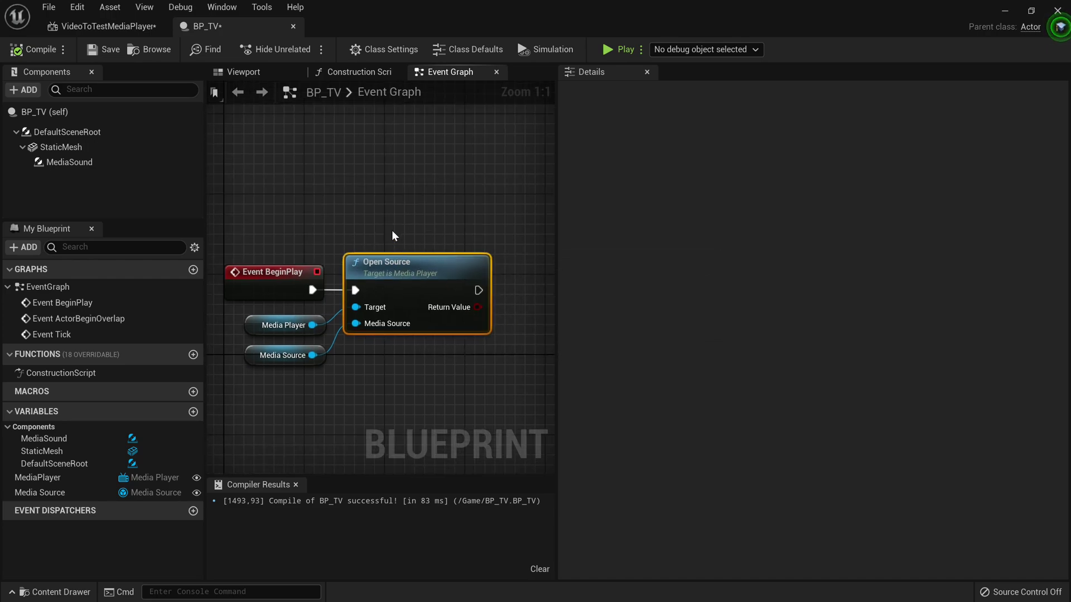
Add a Set Media Player node targeting the MediaSound component and connect its execution input to Open Source, aligning the two nodes.
mouse_move(64, 167)
drag(64, 164, 436, 355)
right_drag(538, 300, 448, 302)
drag(402, 355, 455, 304)
text(Set media)
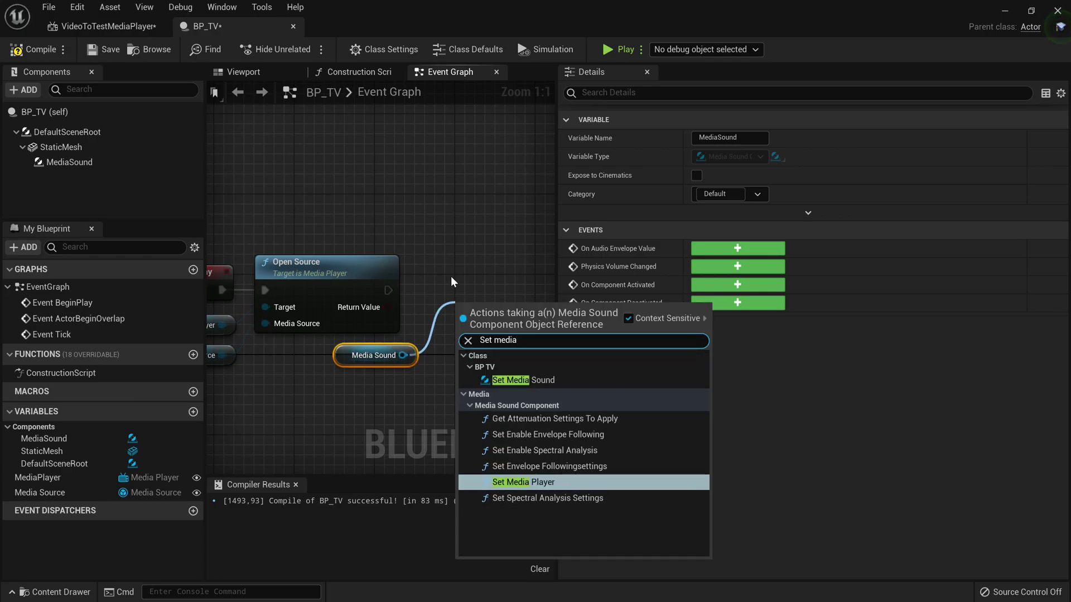
key(Return)
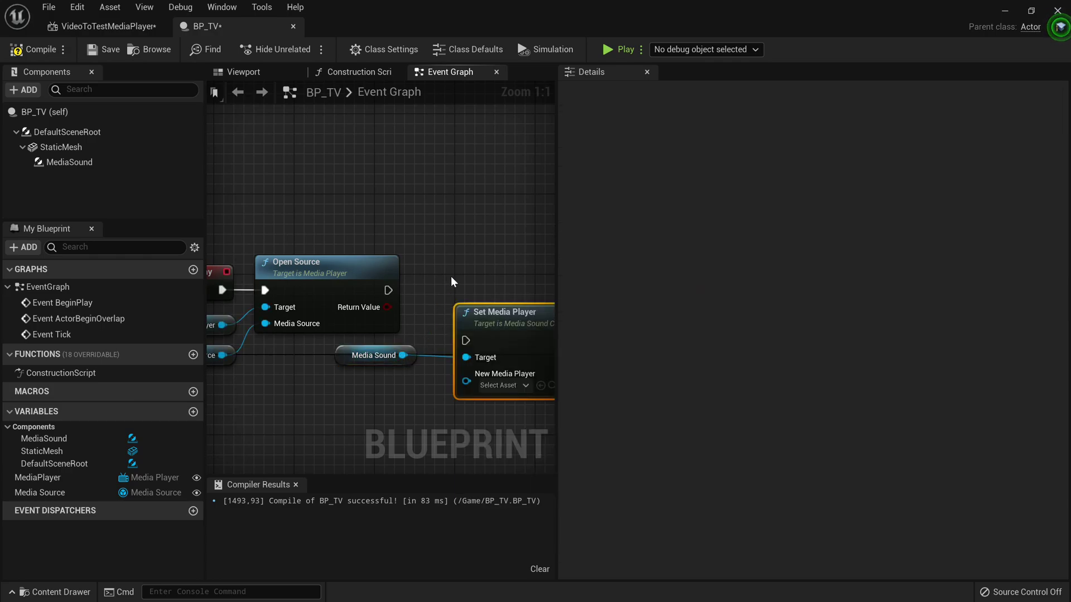
drag(466, 341, 390, 290)
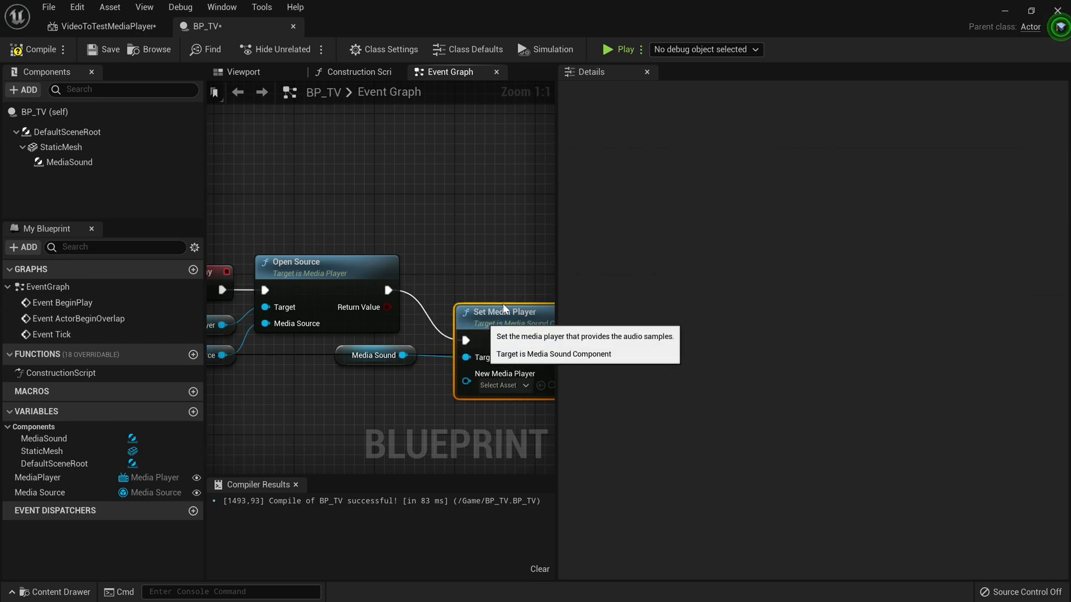
drag(484, 315, 514, 264)
Connect a MediaPlayer variable getter to the New Media Player input and place it below the Media Sound node.
right_drag(471, 368, 505, 339)
drag(44, 480, 401, 372)
click(447, 392)
drag(465, 377, 529, 295)
drag(420, 385, 386, 366)
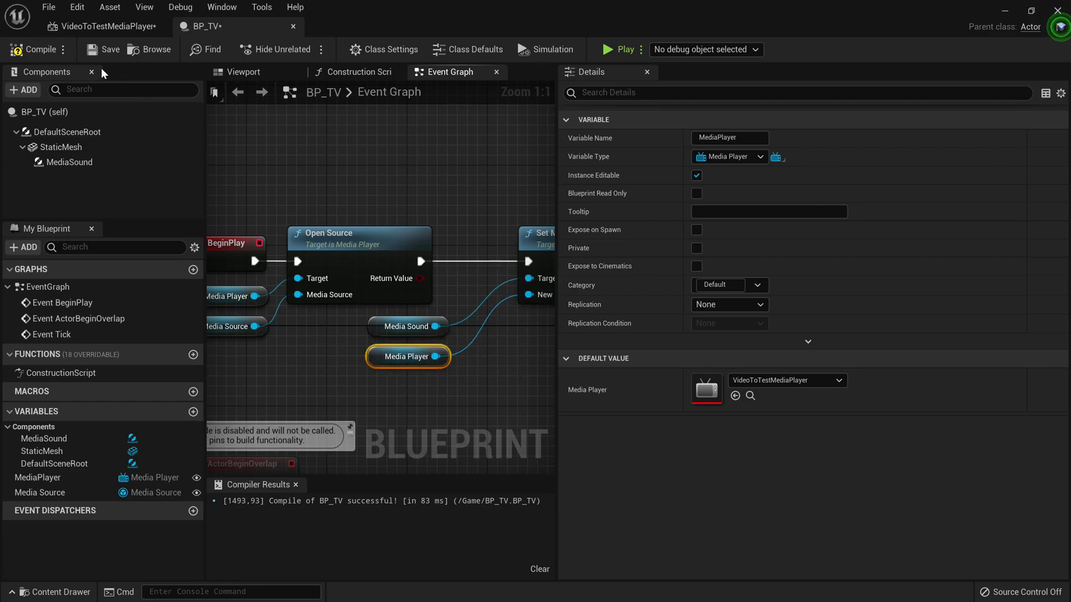
Compile and save BP_TV with the finished BeginPlay node chain.
click(33, 49)
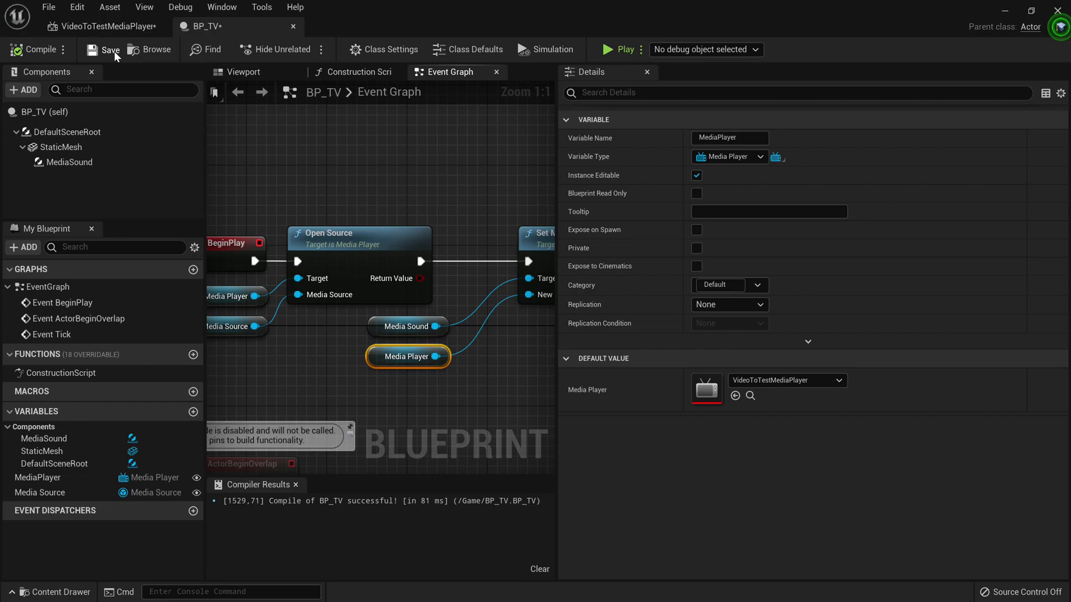
scroll(246, 200, down, 1)
right_drag(380, 199, 471, 202)
right_drag(436, 313, 398, 264)
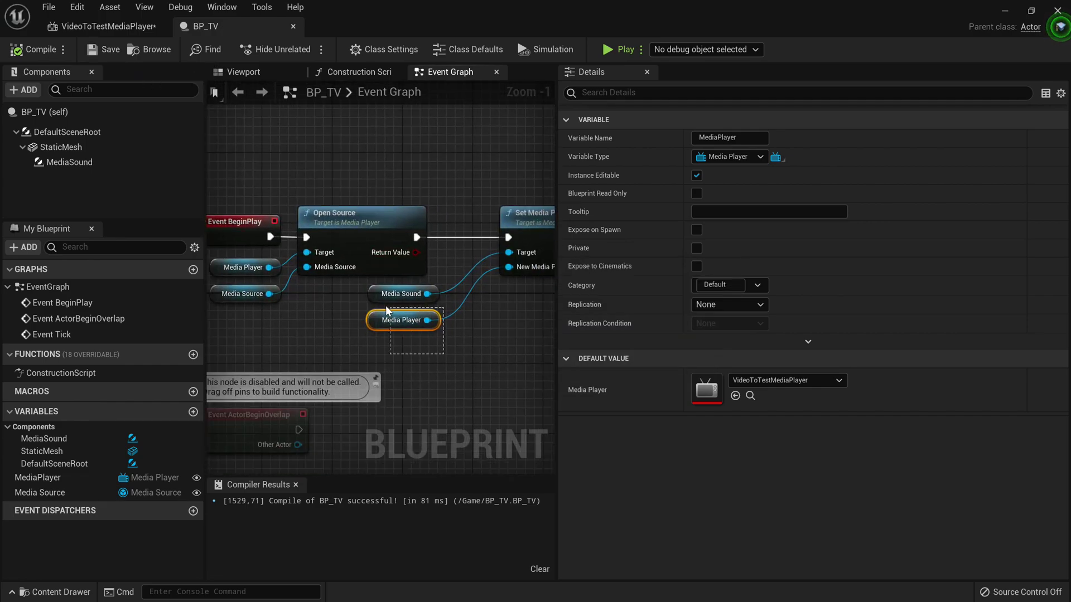
drag(364, 299, 422, 301)
right_drag(403, 140, 425, 181)
click(104, 49)
Switch to the FirstPersonExampleMap level and delete the existing TV static mesh actor.
click(103, 26)
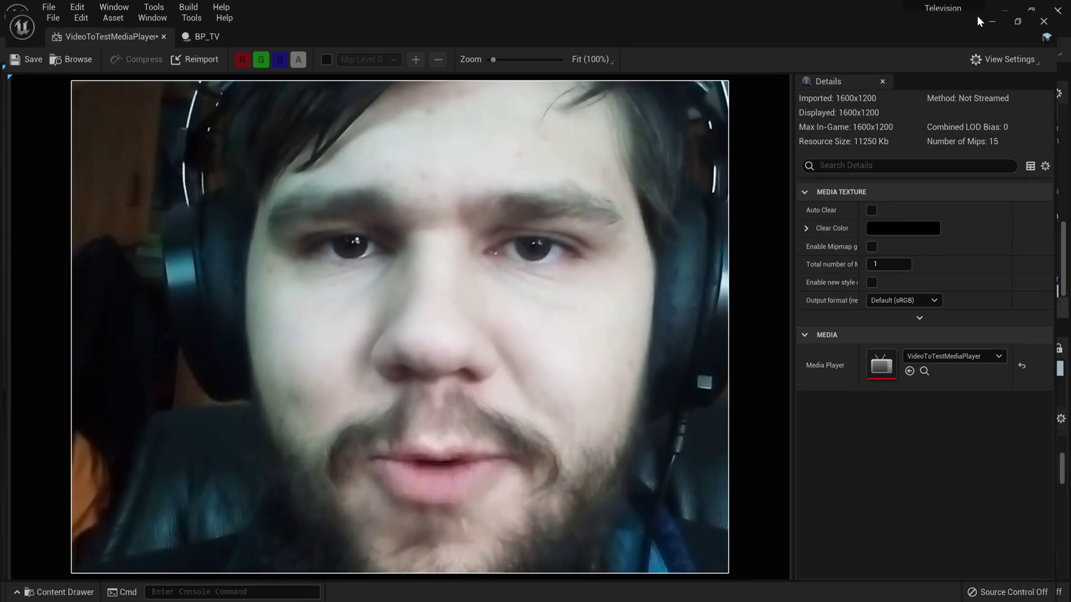
click(1005, 10)
scroll(455, 293, up, 3)
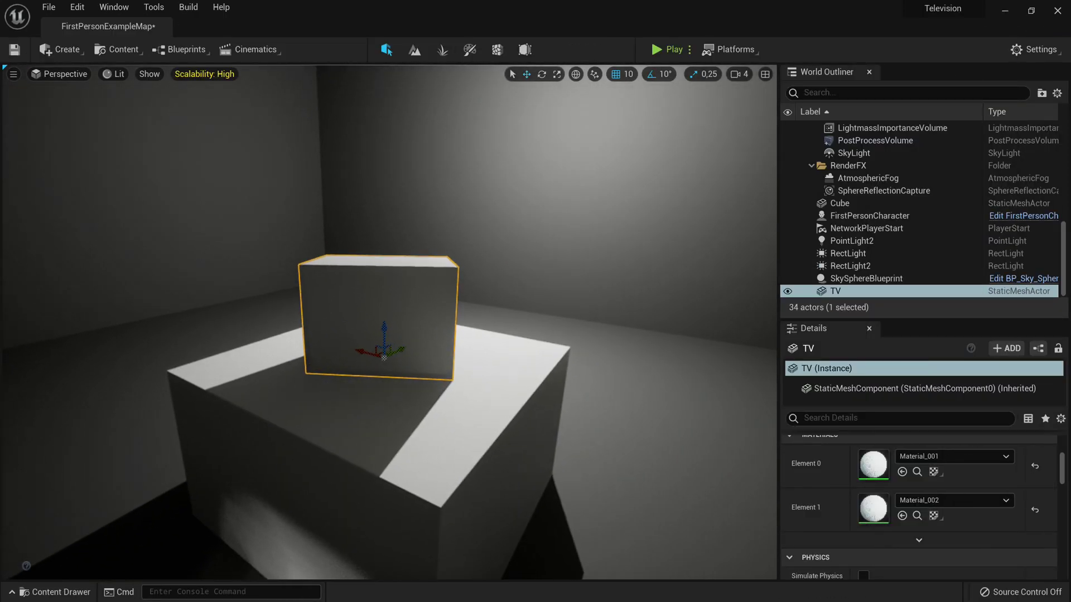
key(Delete)
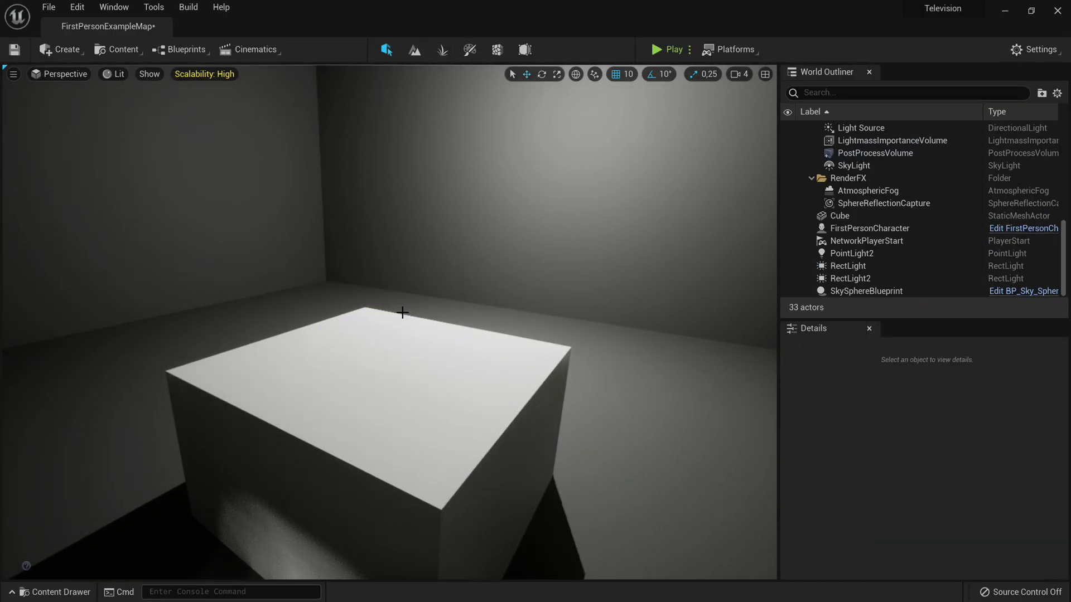
Place the BP_TV Blueprint on top of the cube and rotate it by -130 degrees.
key(ctrl+space)
drag(581, 474, 457, 409)
key(e)
key(r)
key(e)
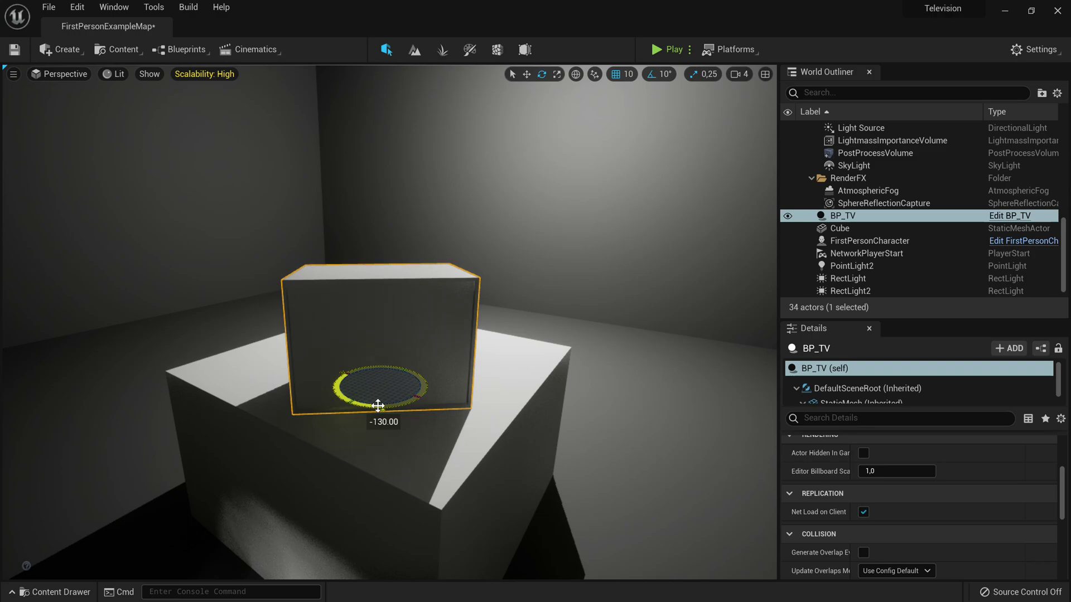
Play the level, walk up to the TV to test it, and stop the play session.
click(656, 49)
key(w)
key(w)
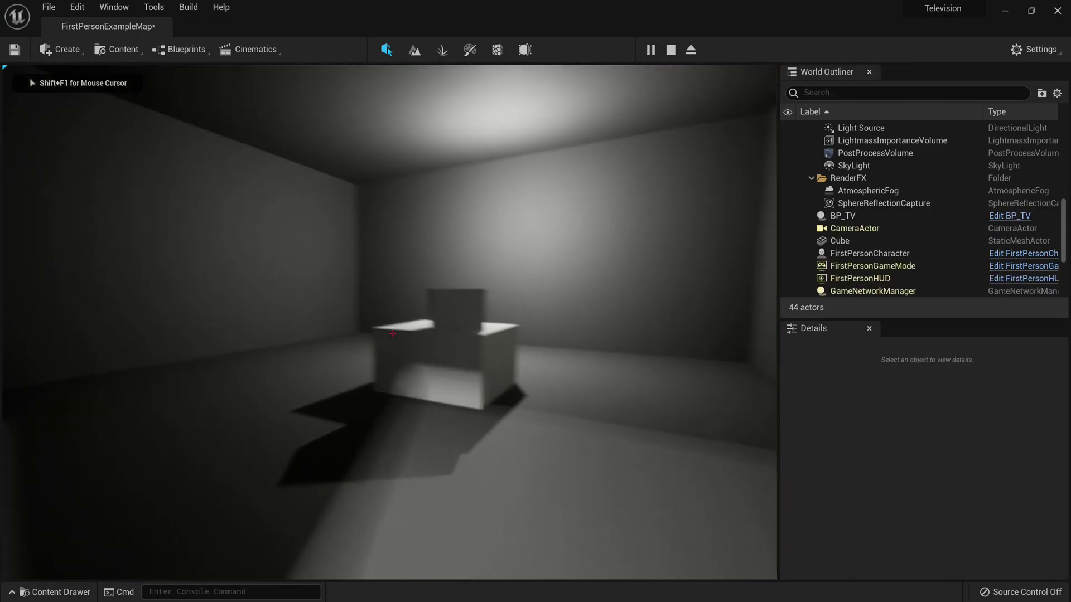
key(s)
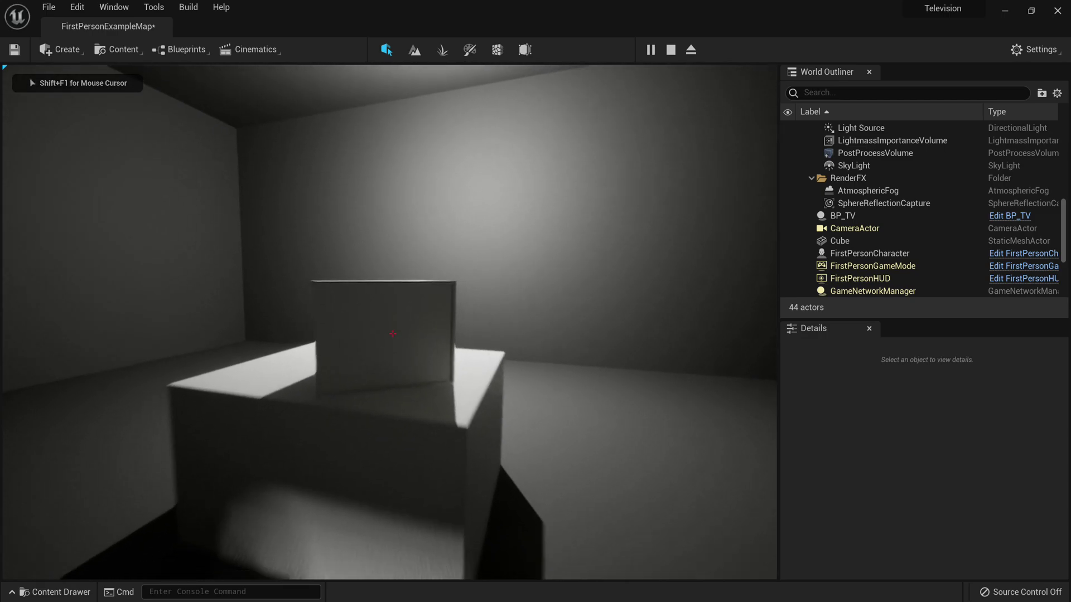
key(Escape)
Examine the placed BP_TV up close and from the front in the level viewport.
key(w)
mouse_move(448, 272)
right_down()
mouse_move(424, 285)
mouse_move(447, 296)
mouse_move(401, 304)
mouse_move(458, 268)
mouse_move(435, 301)
mouse_move(447, 293)
right_up()
key(s)
key(s)
key(w)
mouse_move(394, 206)
right_down()
mouse_move(394, 234)
mouse_move(394, 206)
right_up()
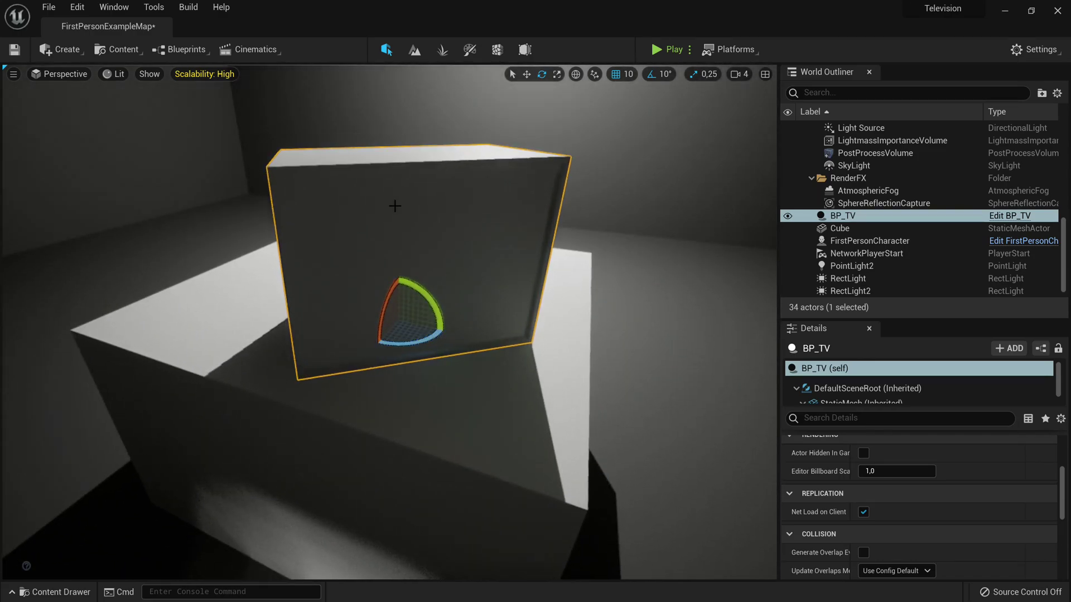
right_drag(354, 253, 469, 210)
key(s)
key(w)
key(s)
key(w)
mouse_move(469, 311)
right_down()
mouse_move(502, 284)
mouse_move(469, 311)
right_up()
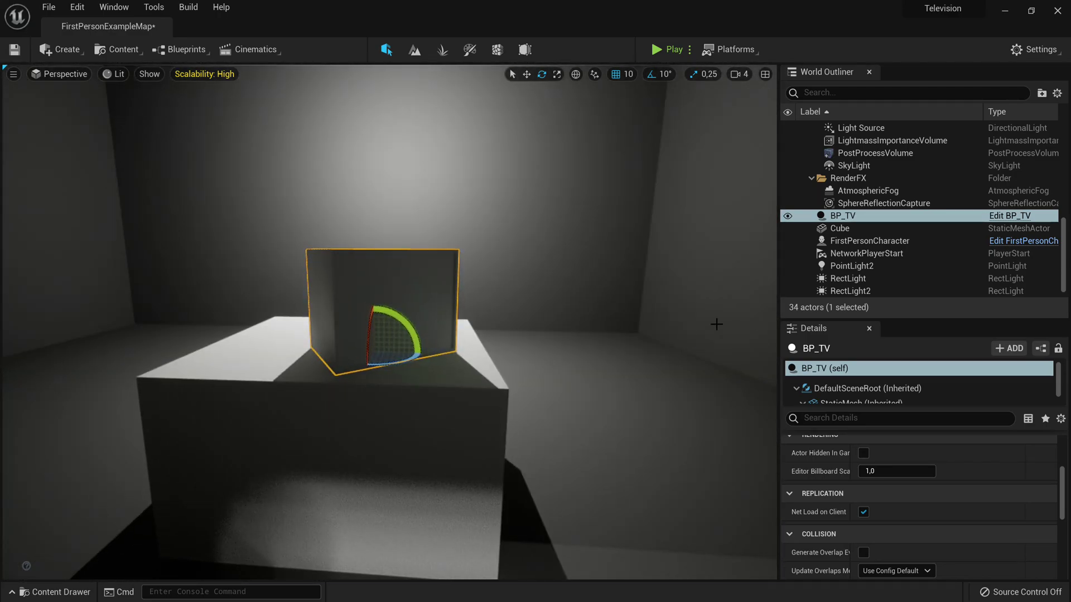
Open the Movies content folder and try to apply the VideoToTestMediaPlayer_Video media texture to the TV.
key(ctrl+space)
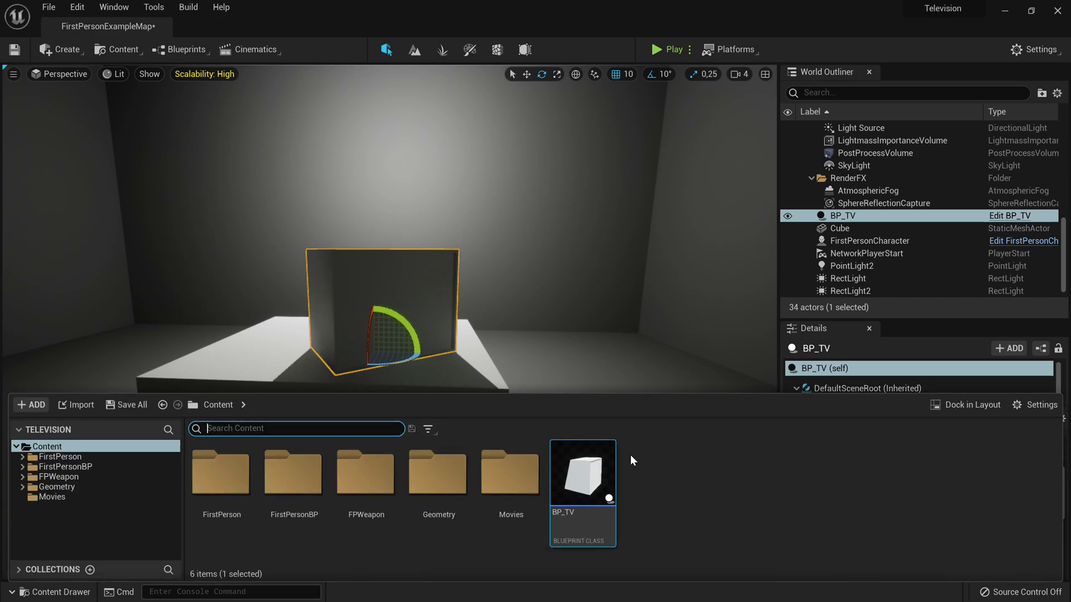
right_click(654, 484)
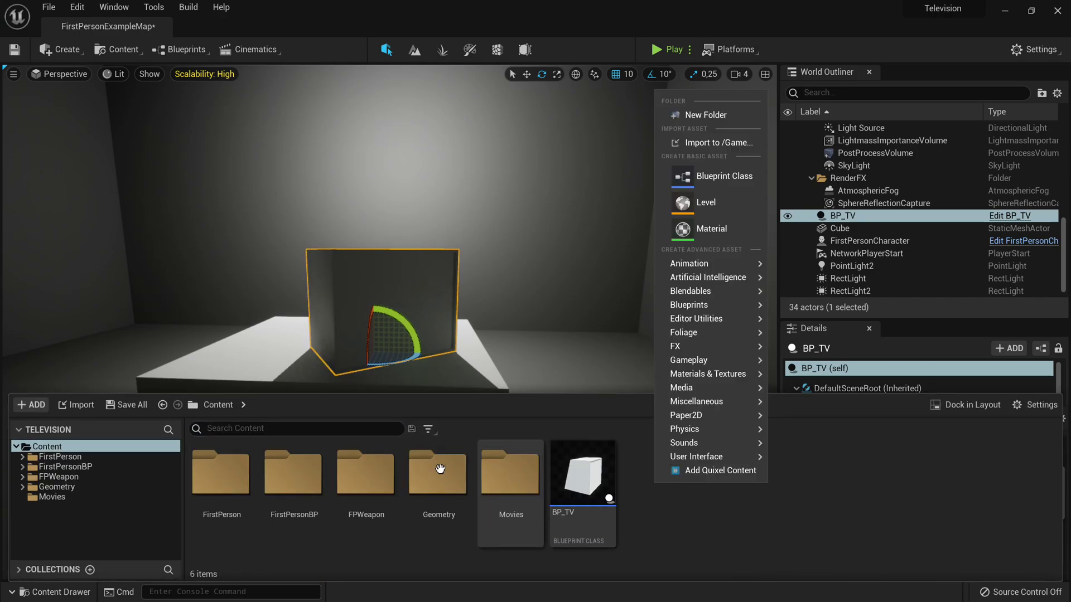
double_click(530, 493)
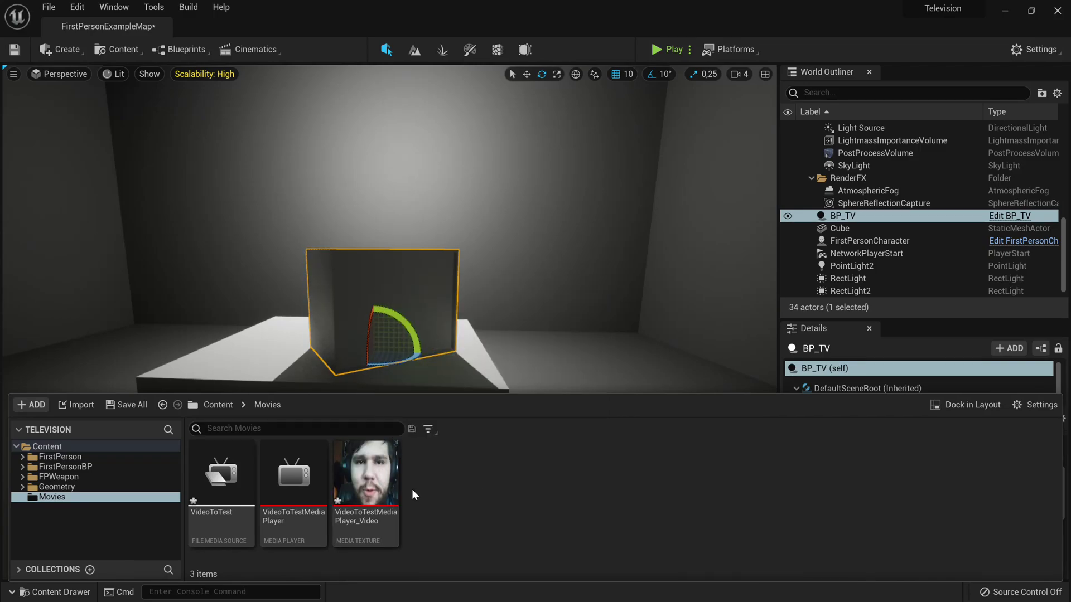
drag(368, 480, 394, 300)
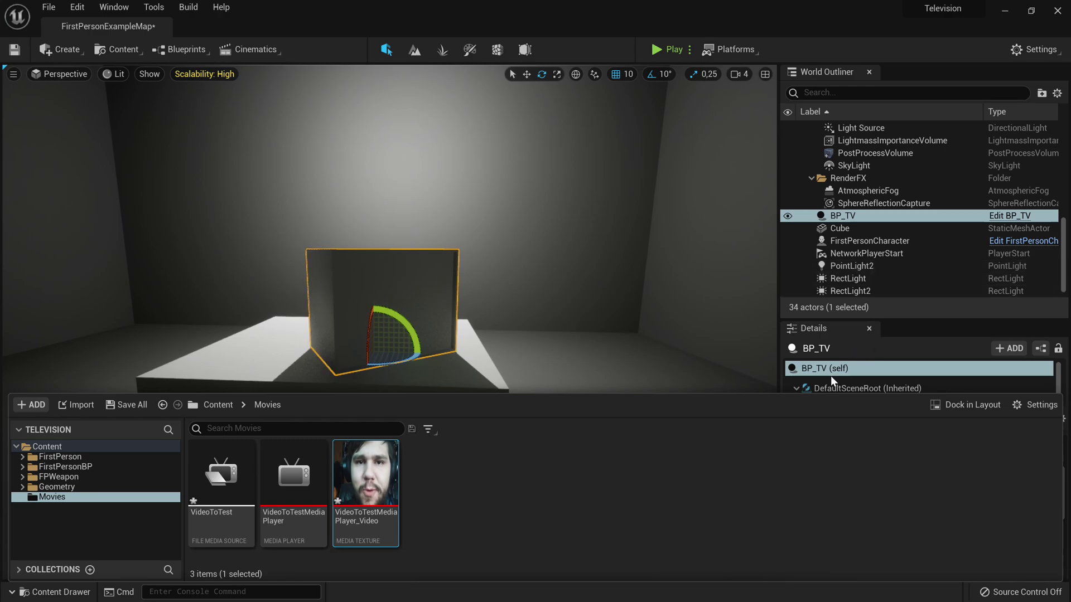
scroll(848, 379, down, 1)
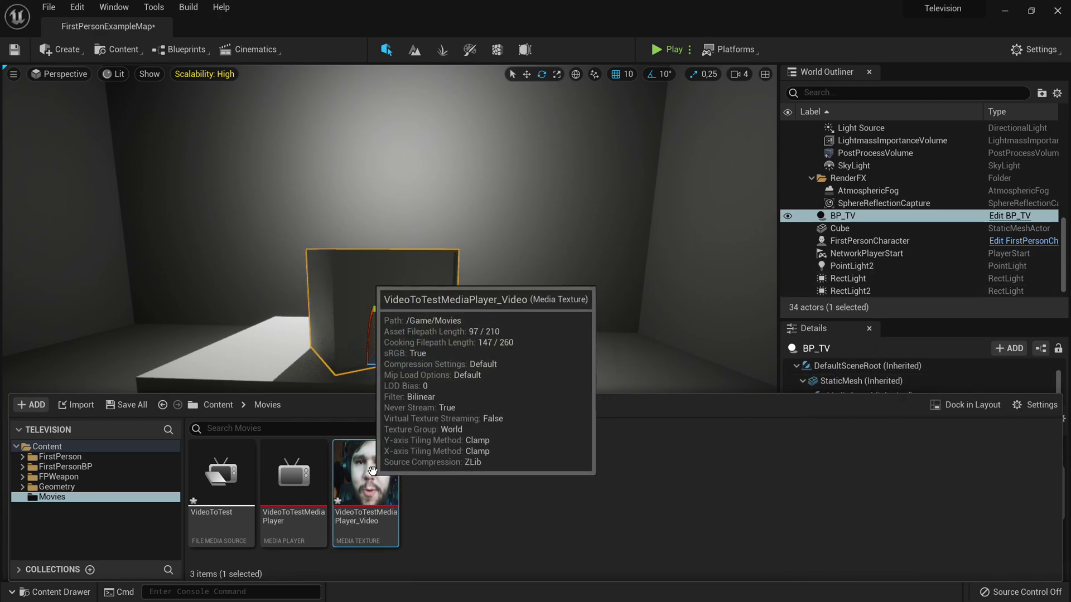
Create a material named M_VideoToTestMat in the Movies folder and open it for editing.
right_click(430, 483)
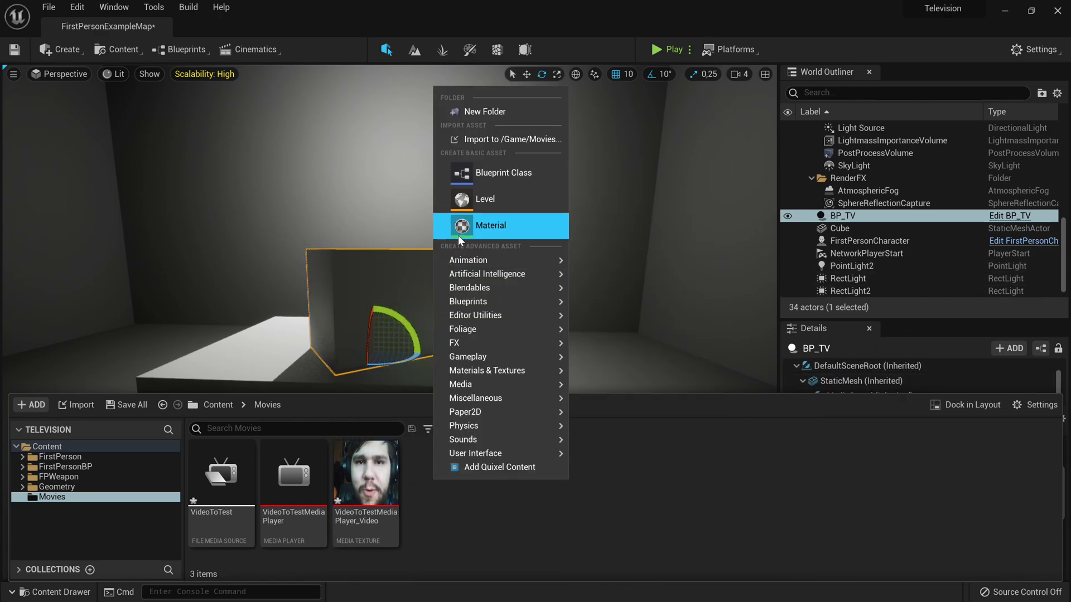
click(480, 226)
key(BackSpace)
text(Mat)
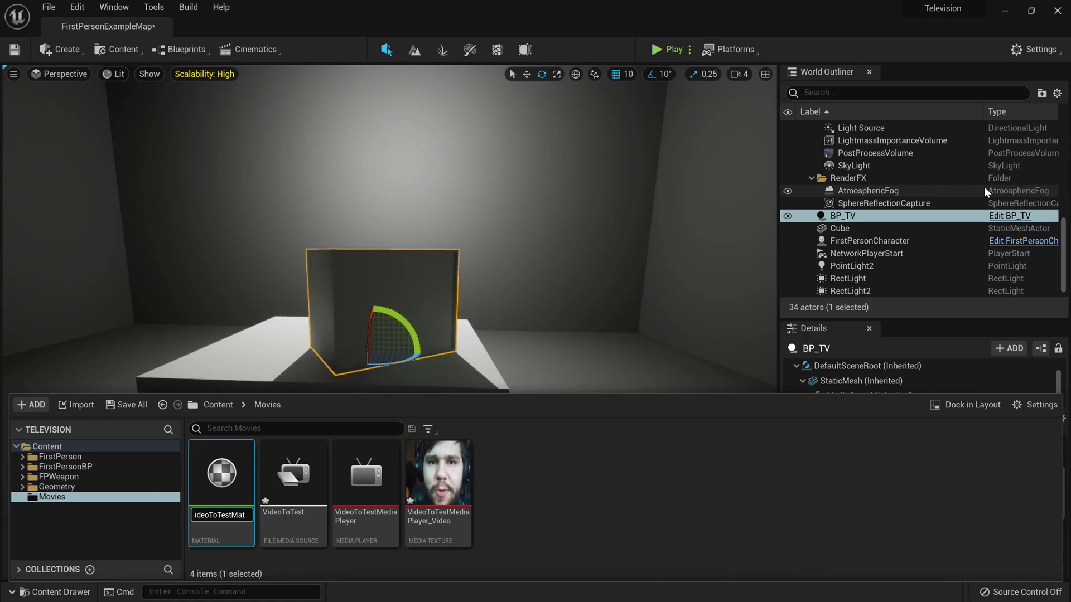
key(Return)
double_click(222, 514)
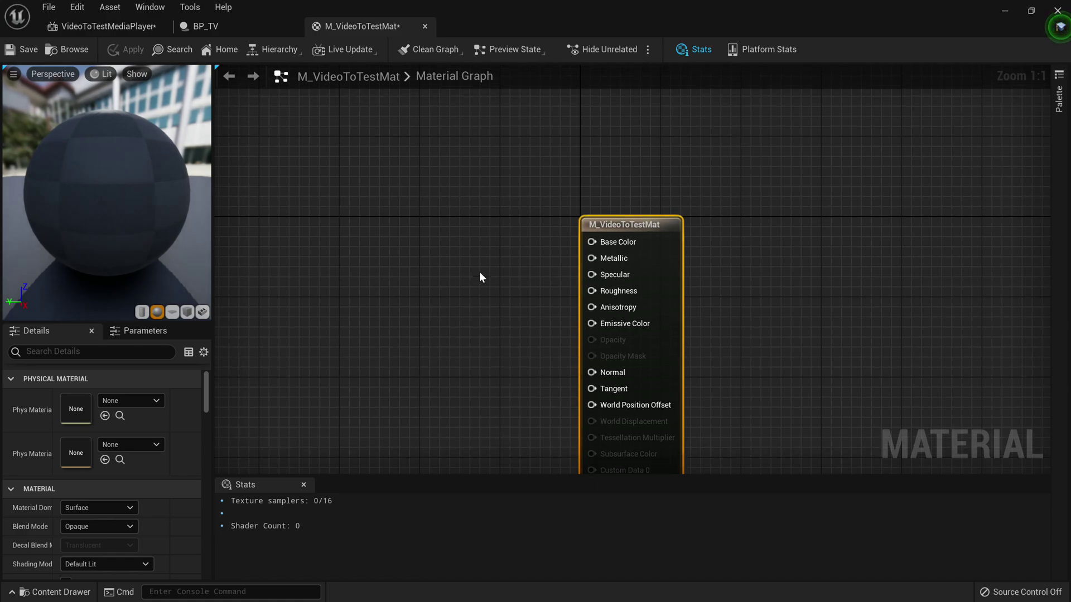
Add a Texture Sample node feeding the material's Base Color and position it beside the material output node.
drag(607, 246, 374, 291)
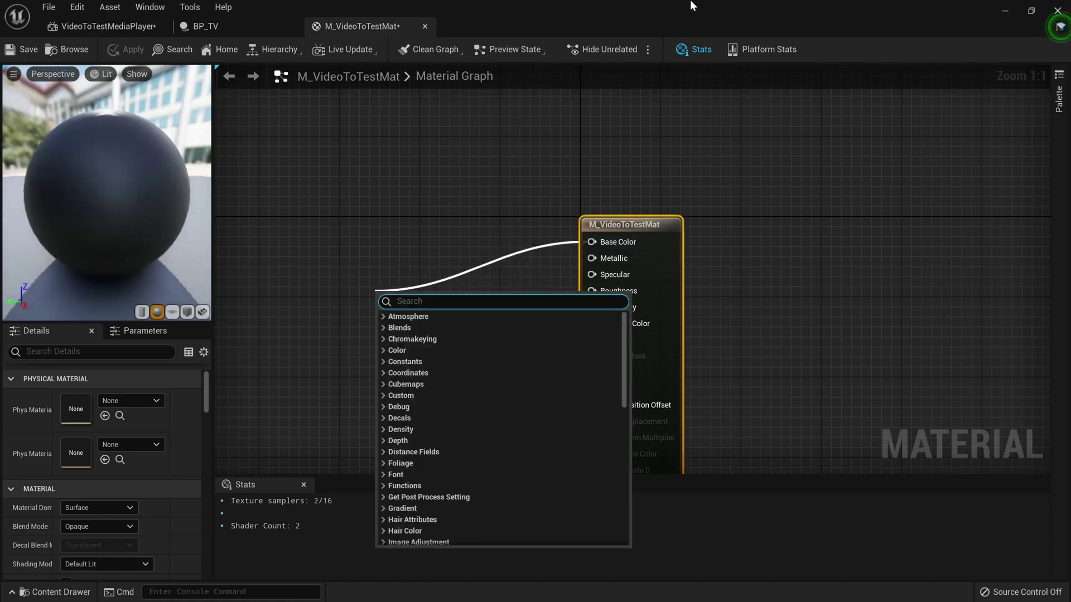
text(Texture)
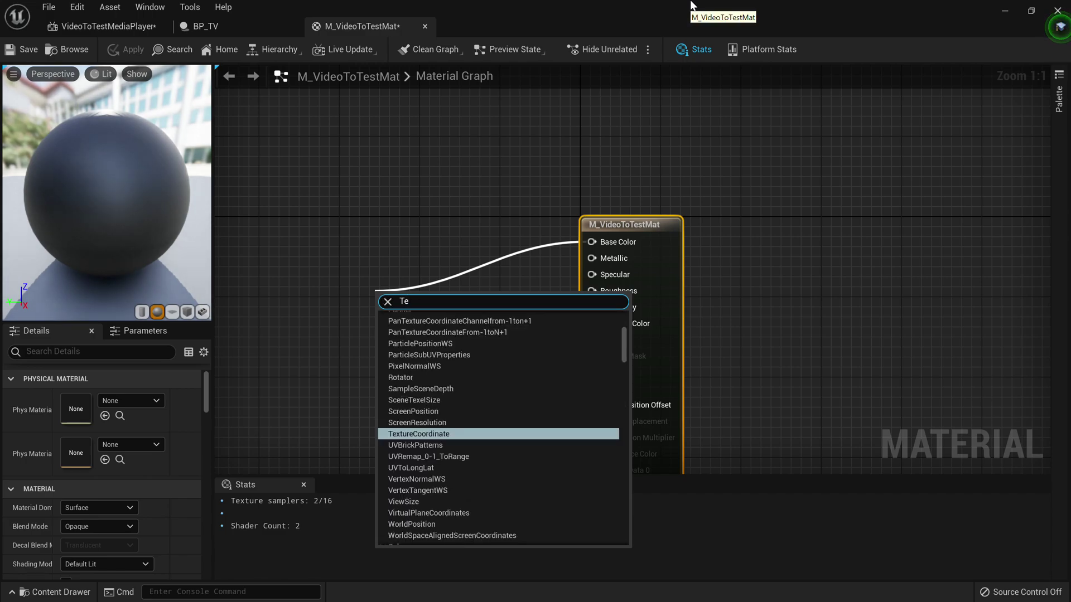
key(Return)
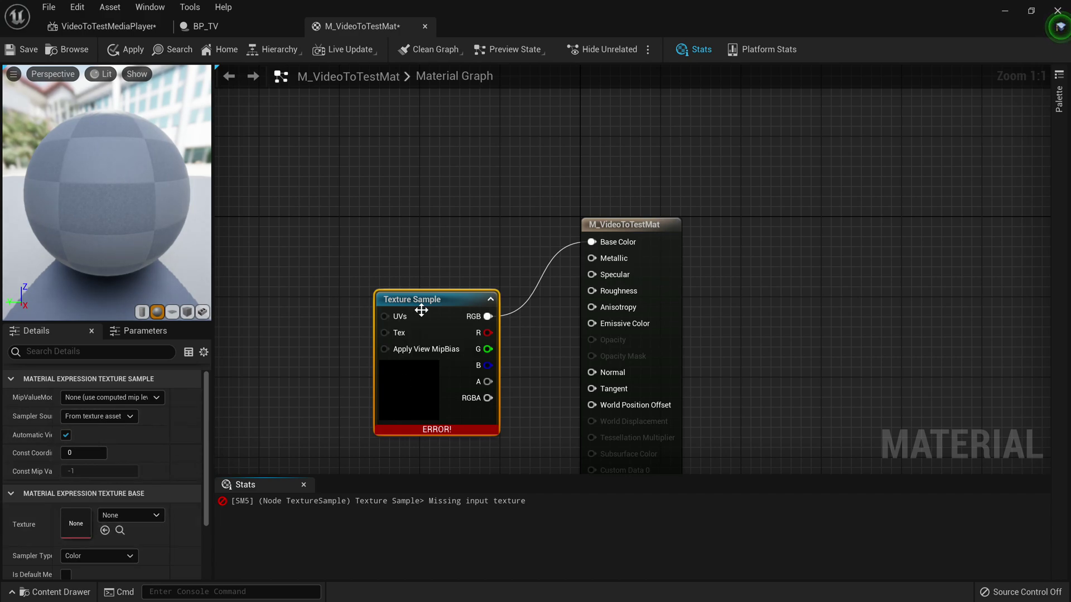
drag(420, 311, 355, 287)
Set the Texture Sample node's texture to VideoToTestMediaPlayer_Video.
click(138, 519)
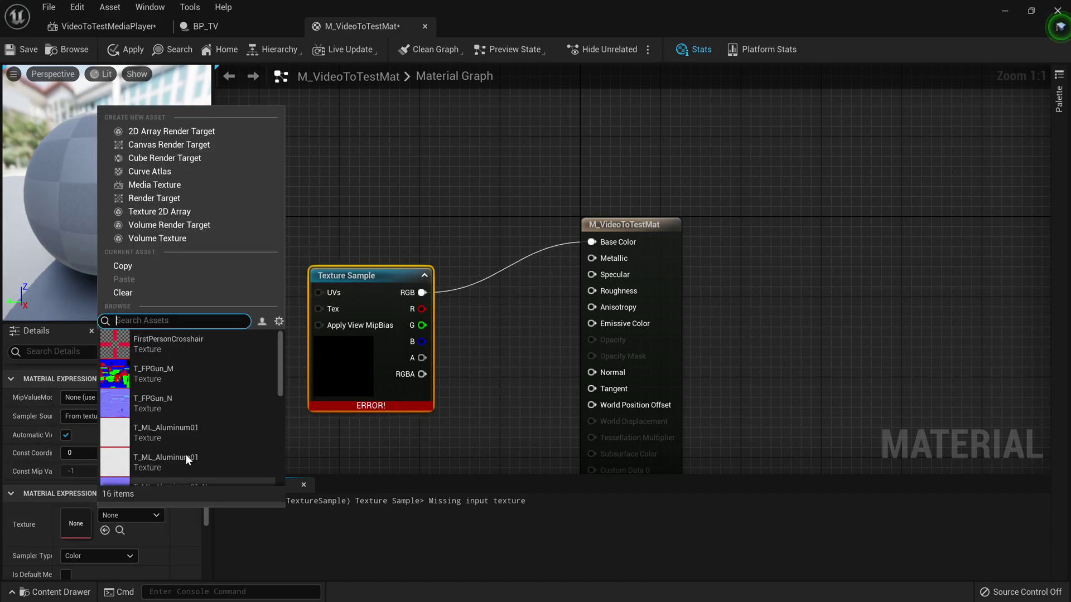
scroll(192, 447, down, 3)
scroll(199, 434, down, 3)
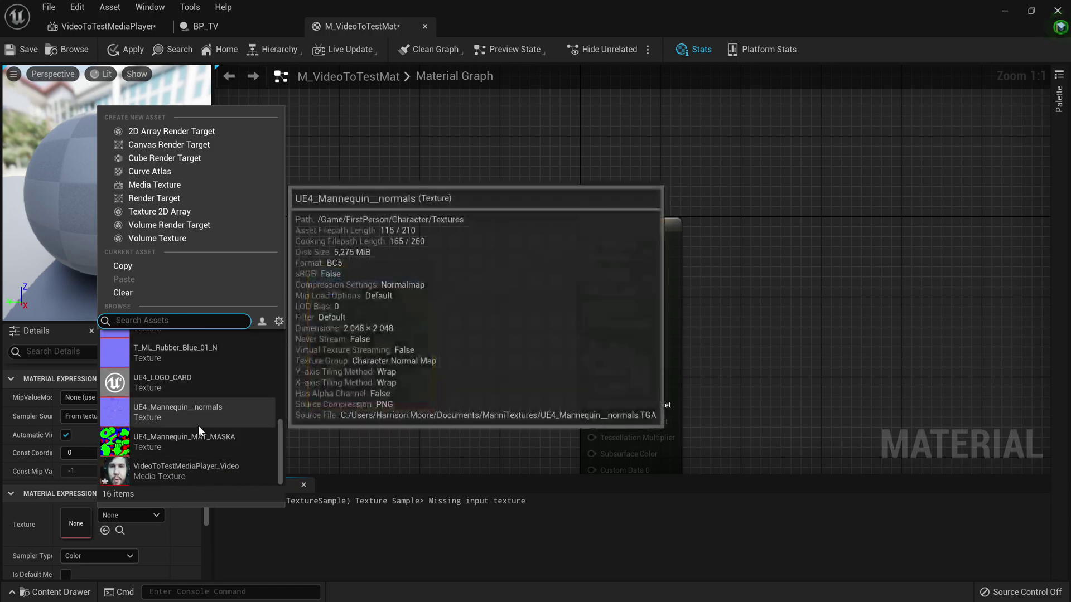
click(193, 470)
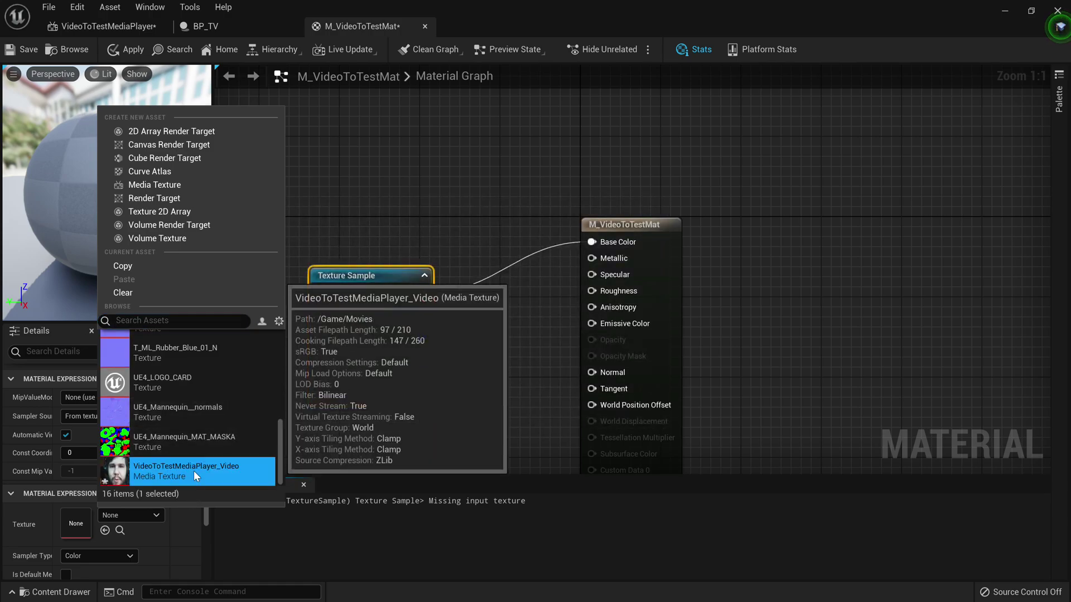
Align the Texture Sample node with the Base Color input and save M_VideoToTestMat.
drag(351, 298, 403, 241)
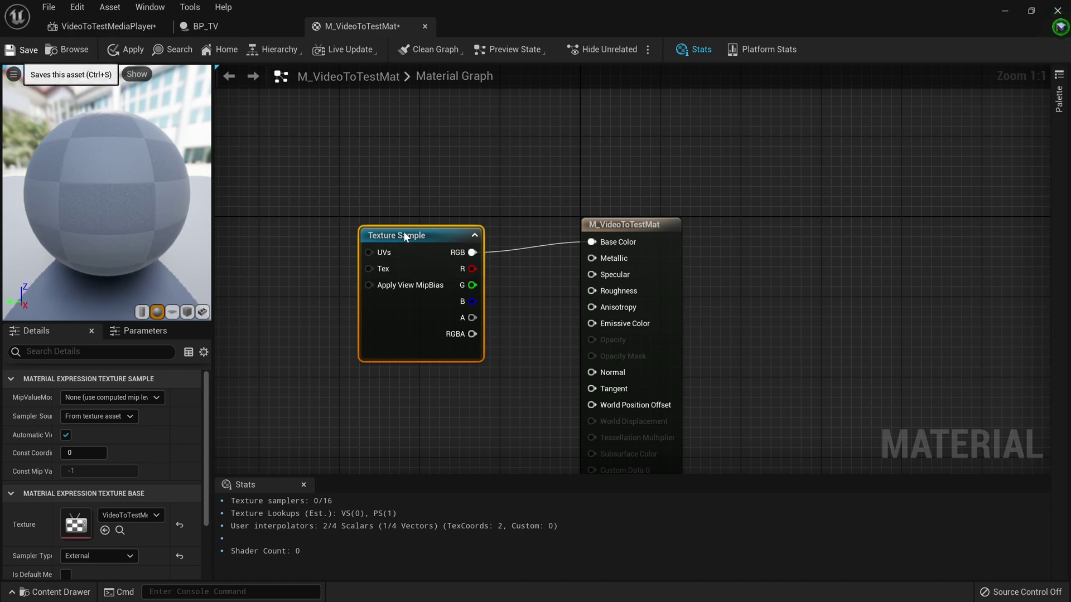
key(ctrl+s)
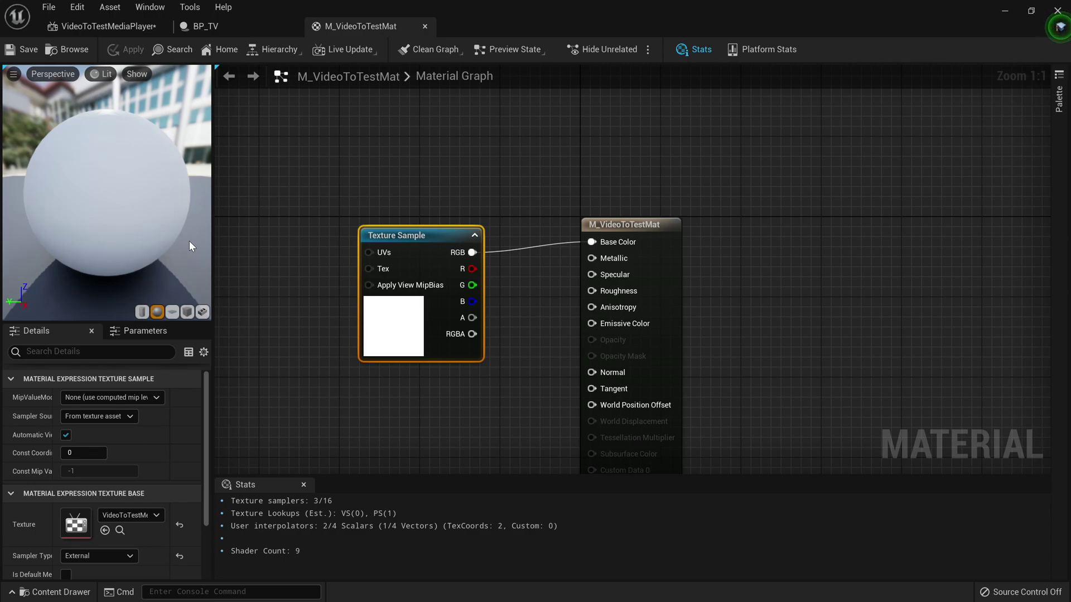
drag(400, 237, 430, 228)
right_drag(454, 200, 502, 208)
drag(604, 223, 572, 225)
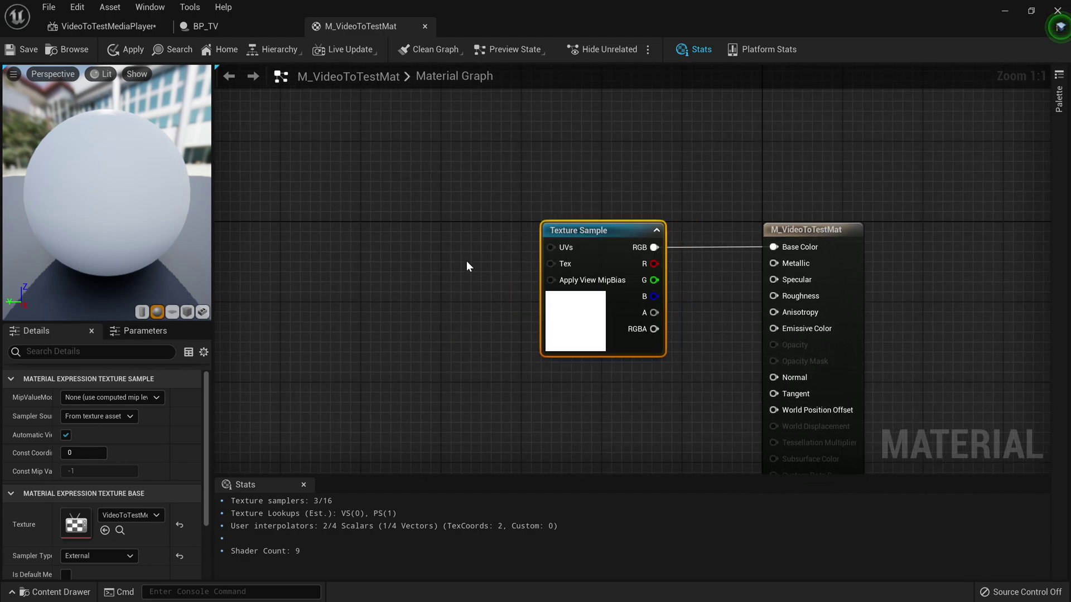
Return to the level and assign M_VideoToTestMat to material Element 0 of BP_TV's StaticMesh component.
right_drag(502, 189, 449, 221)
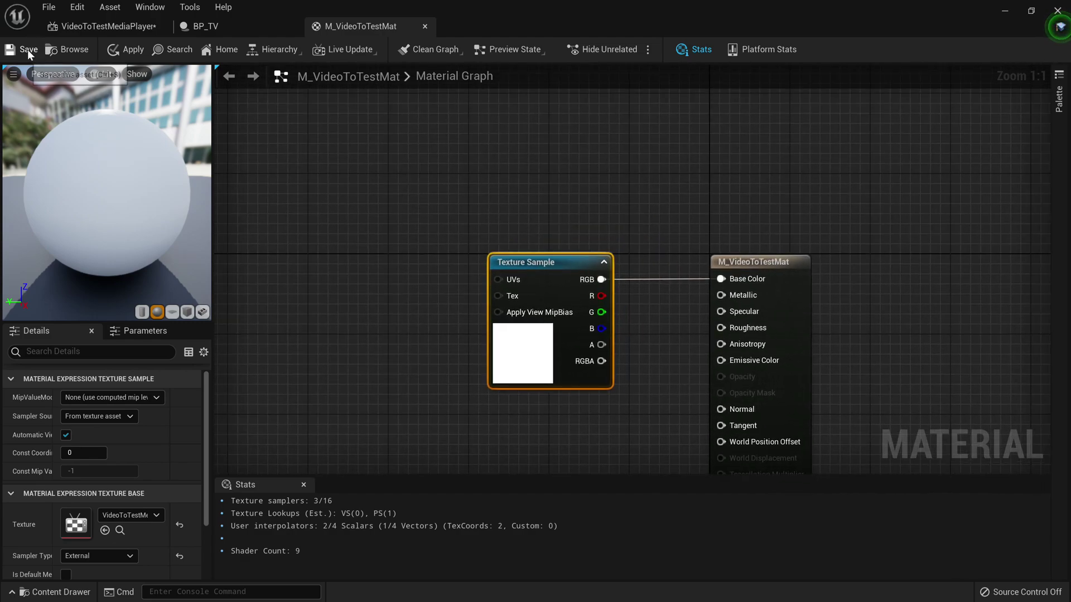
click(209, 25)
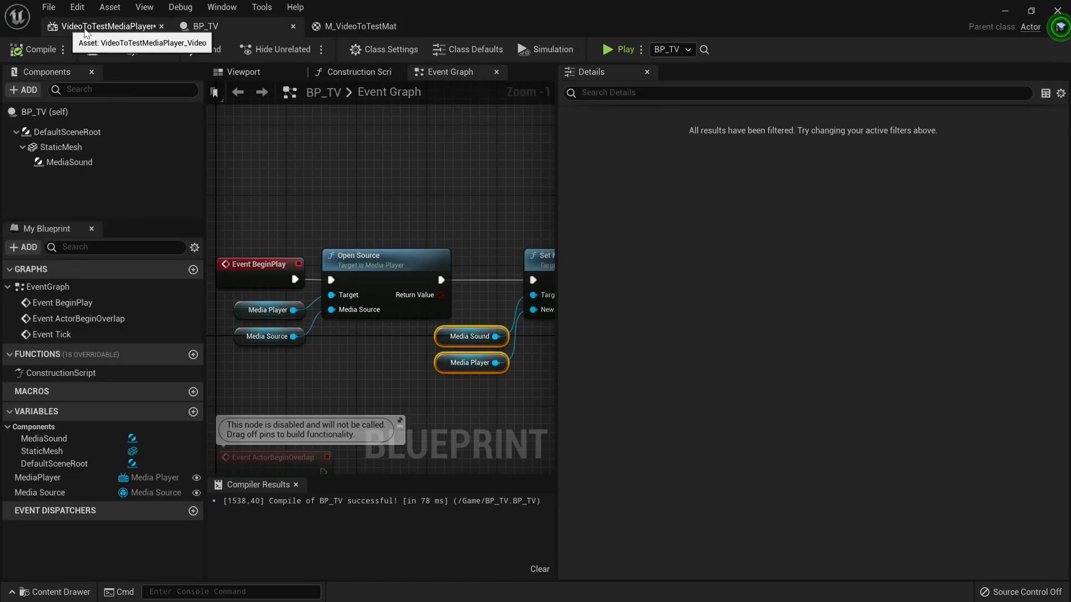
click(103, 26)
click(1004, 11)
right_drag(502, 251, 830, 347)
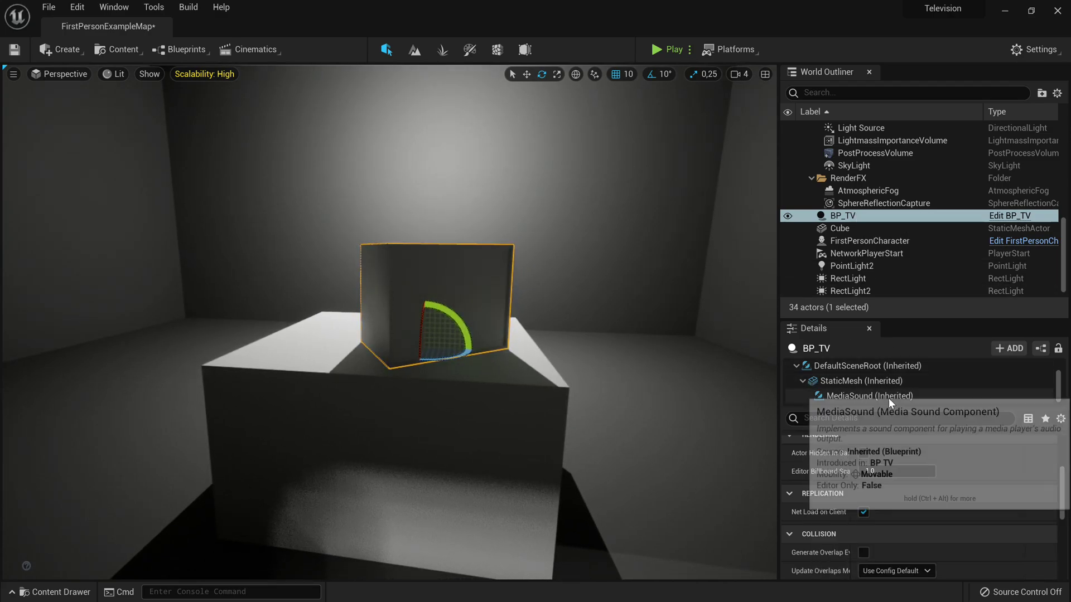
click(850, 383)
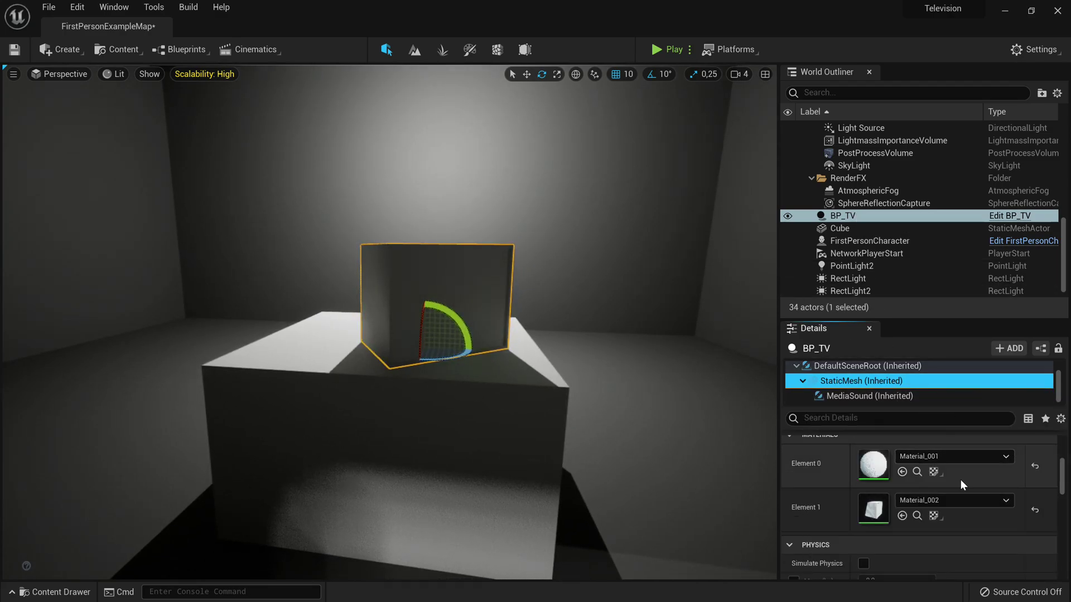
click(961, 459)
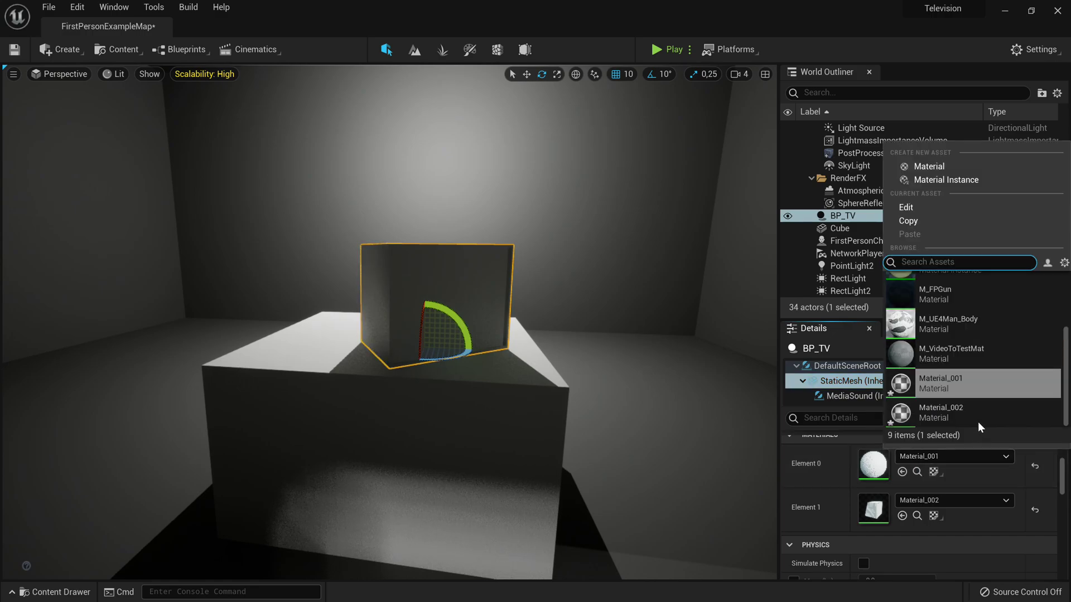
click(955, 353)
Play the level and walk up to the TV to check whether the video appears on its screen.
mouse_move(390, 322)
right_down()
mouse_move(357, 312)
mouse_move(390, 329)
mouse_move(379, 323)
mouse_move(389, 318)
right_up()
mouse_move(486, 132)
right_down()
mouse_move(486, 161)
mouse_move(486, 131)
right_up()
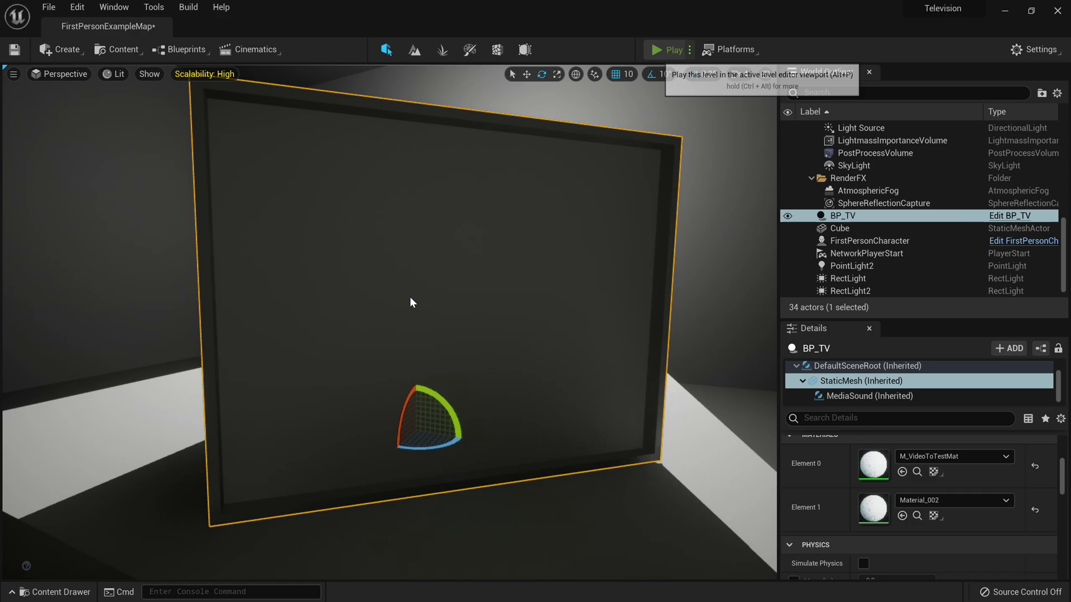
key(alt+p)
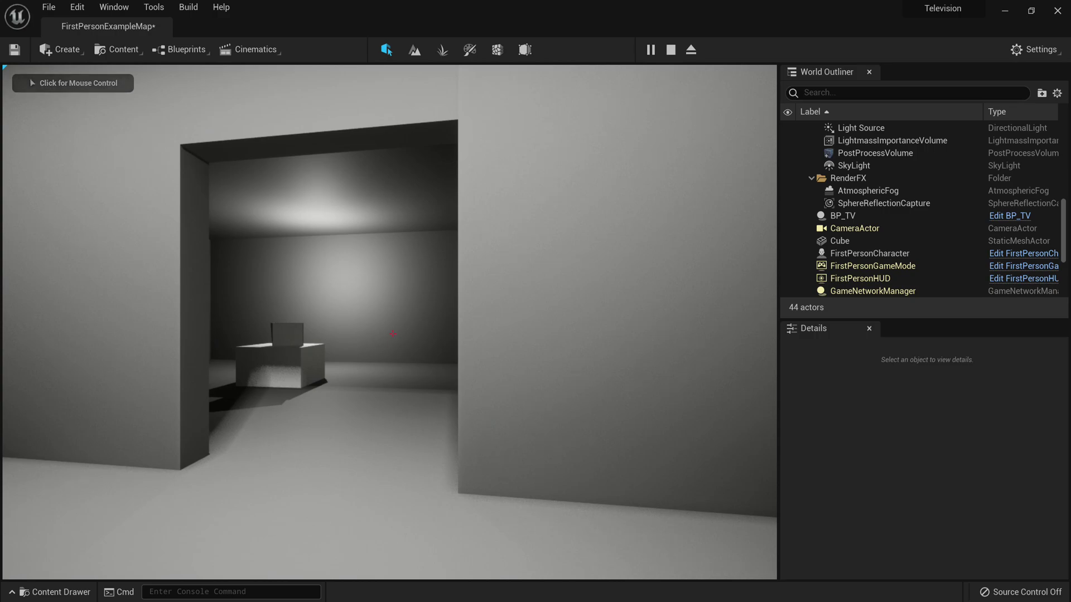
click(7, 318)
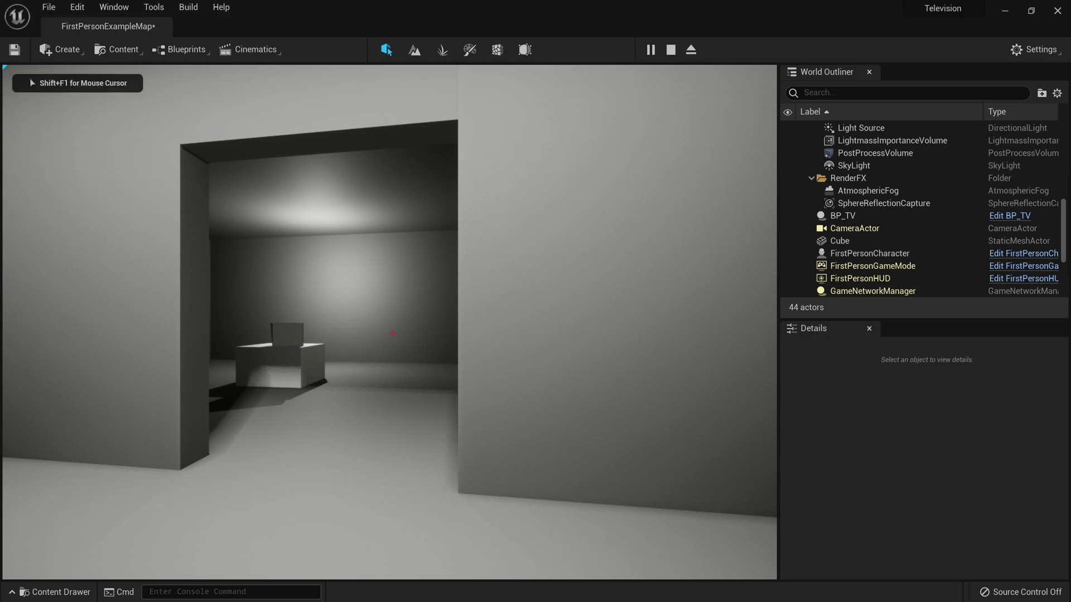
key(w)
key(w)
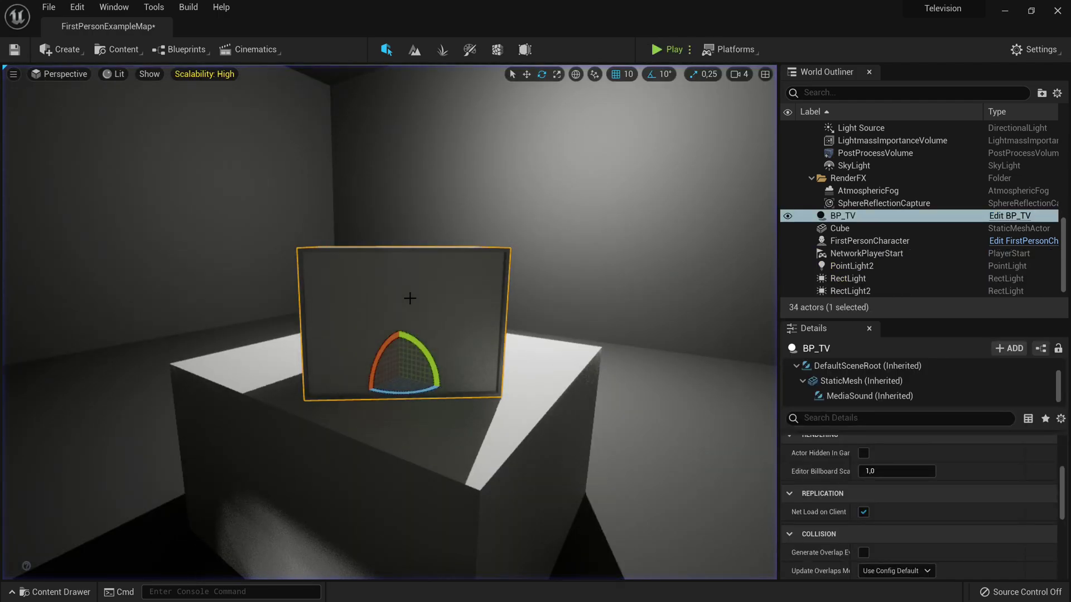
mouse_move(409, 299)
right_down()
mouse_move(463, 299)
mouse_move(429, 295)
mouse_move(407, 319)
right_up()
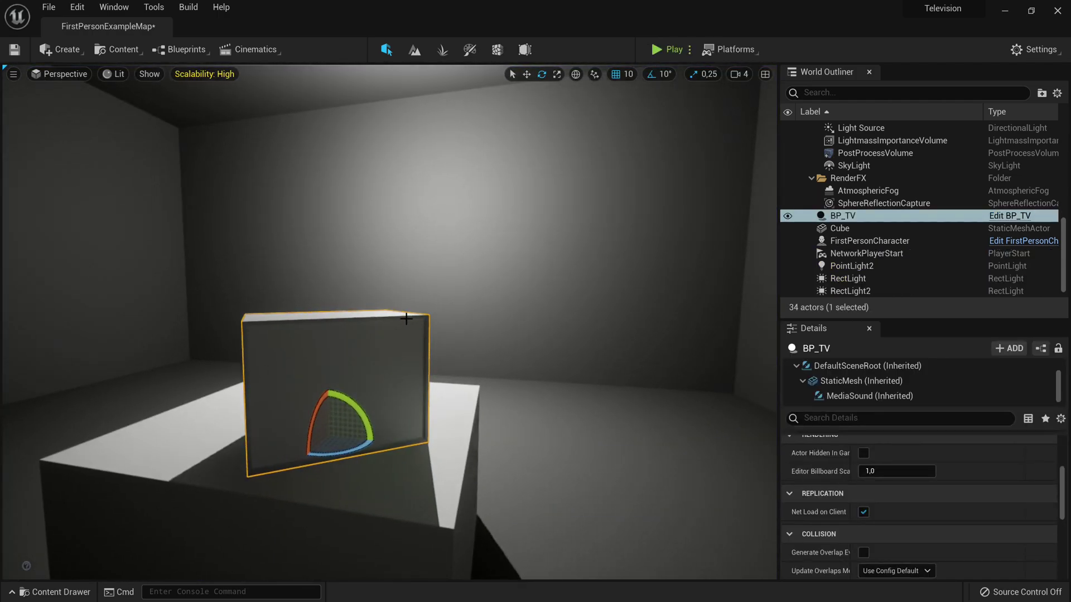
Set the Media Source of the BP_TV actor in the level to VideoToTest and save the level.
scroll(853, 369, up, 2)
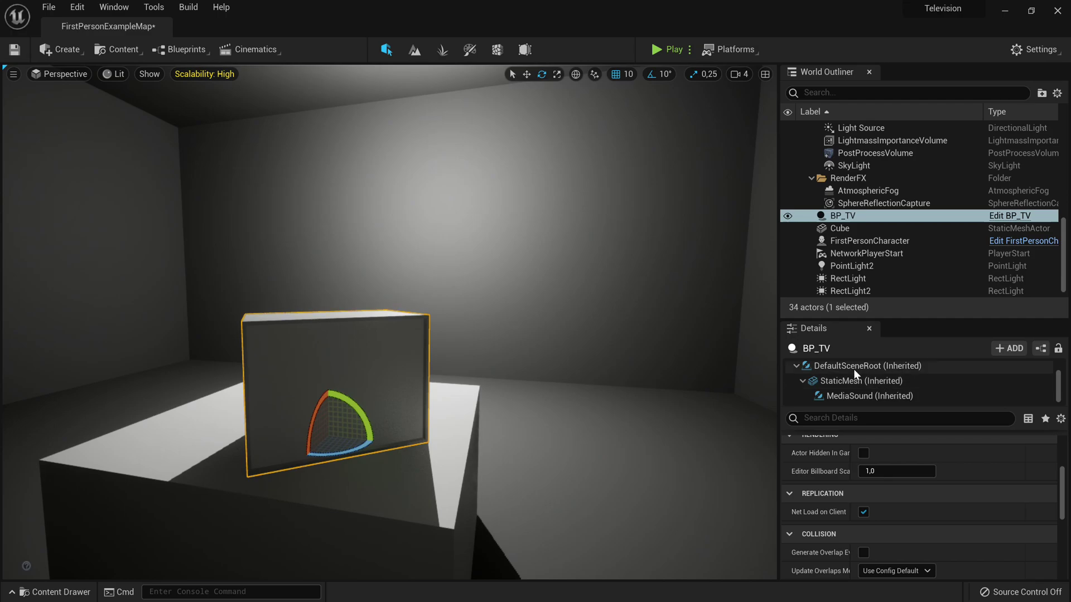
scroll(937, 445, up, 5)
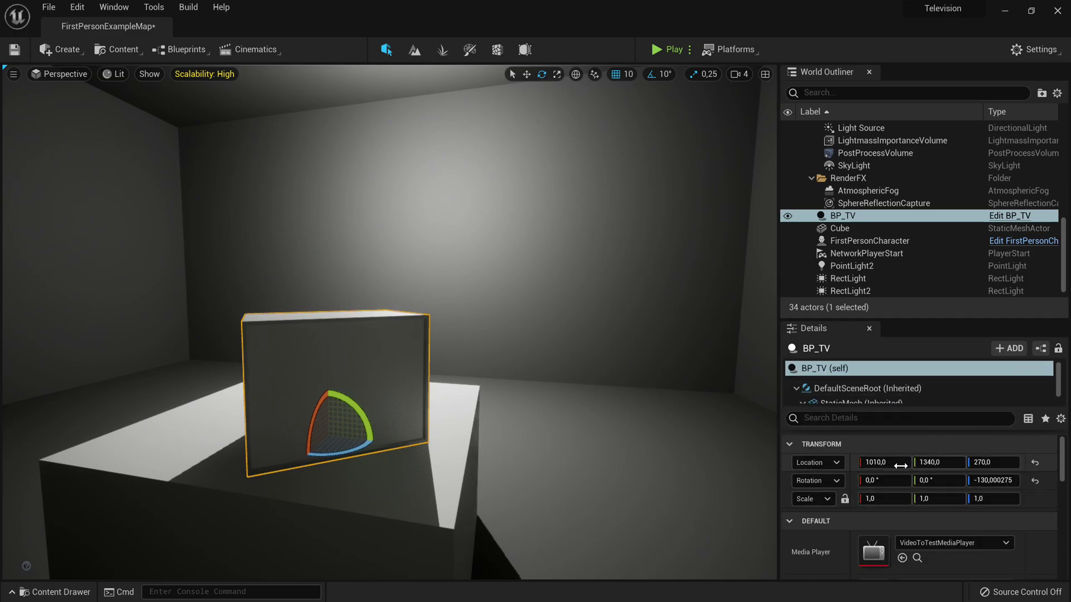
scroll(872, 487, down, 2)
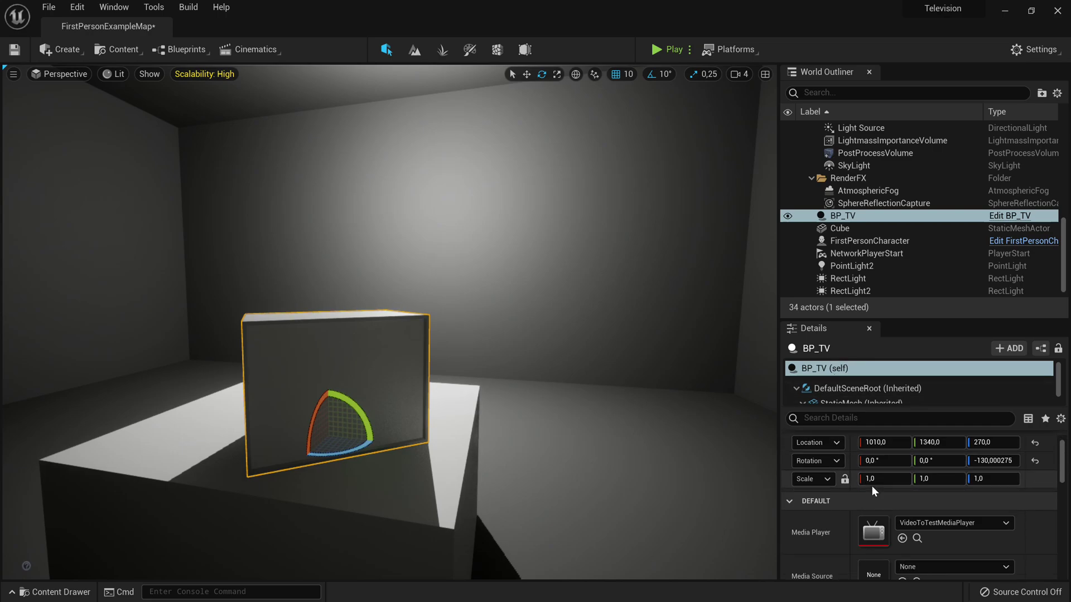
click(952, 504)
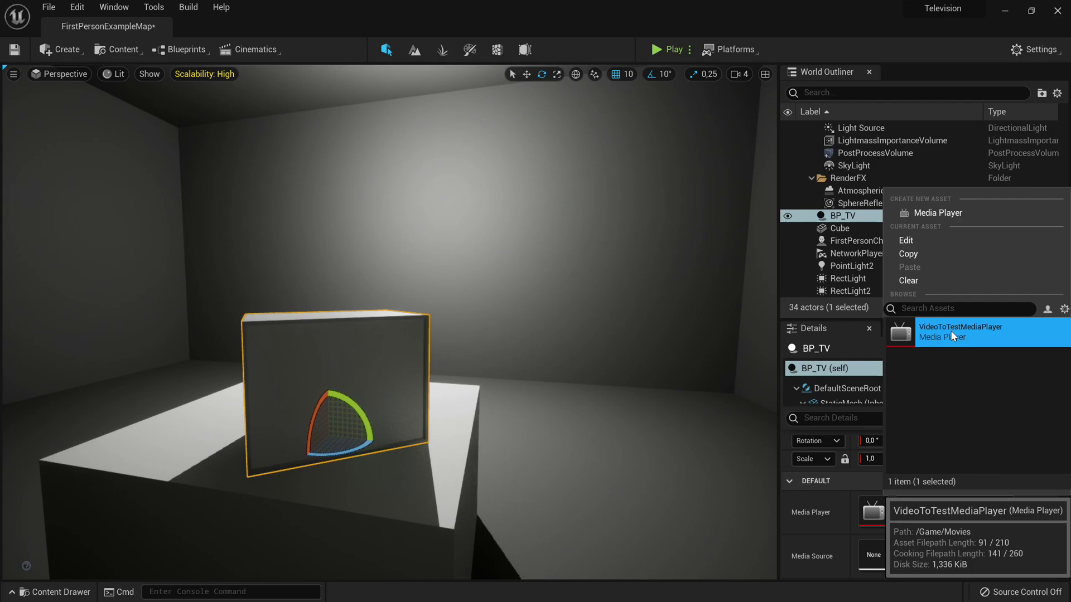
click(354, 370)
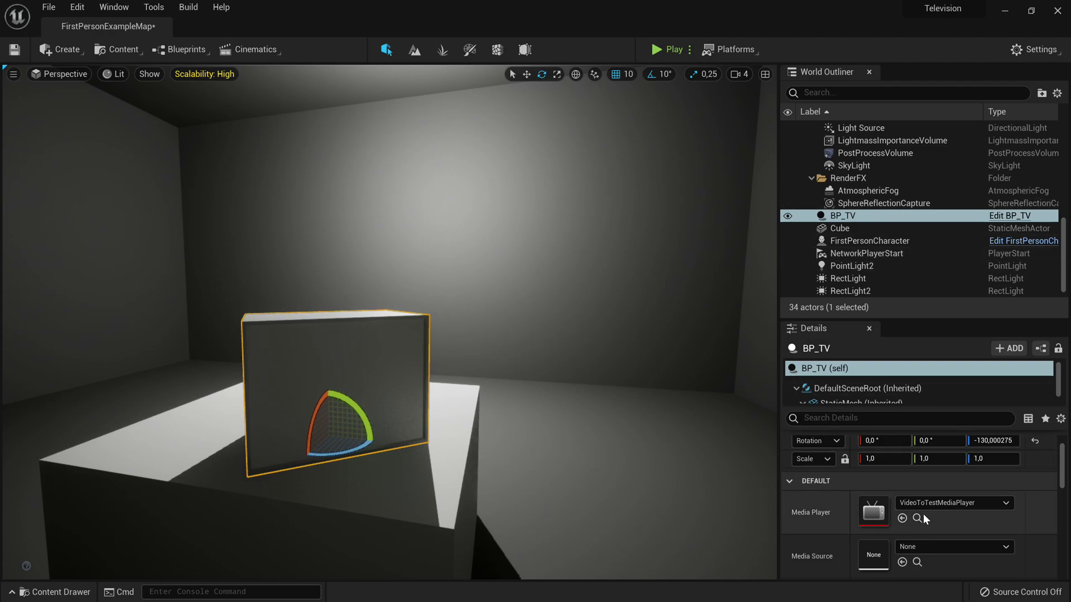
click(948, 546)
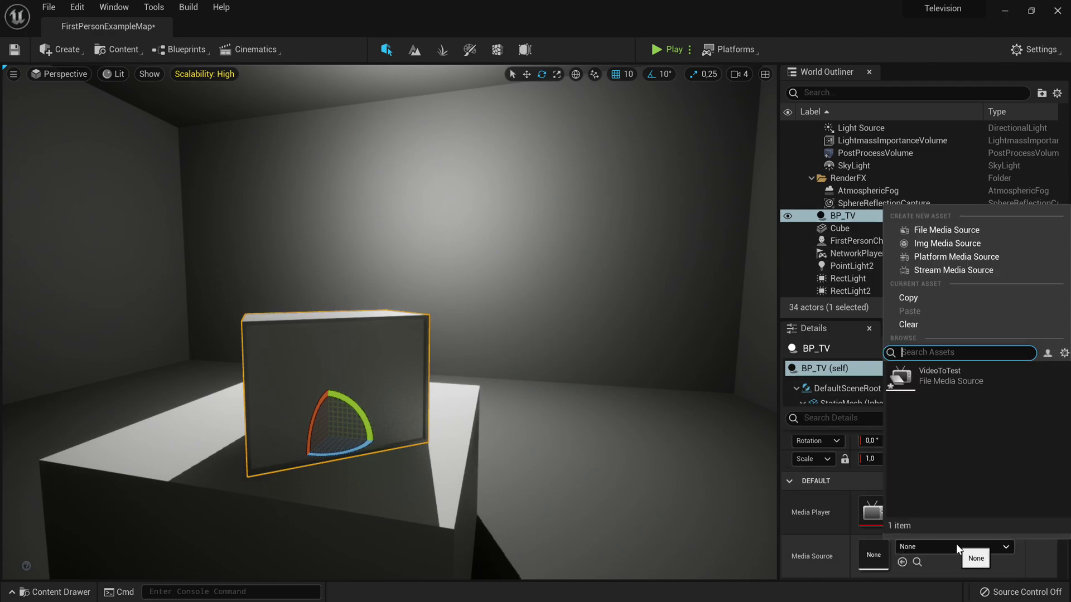
click(922, 365)
click(25, 49)
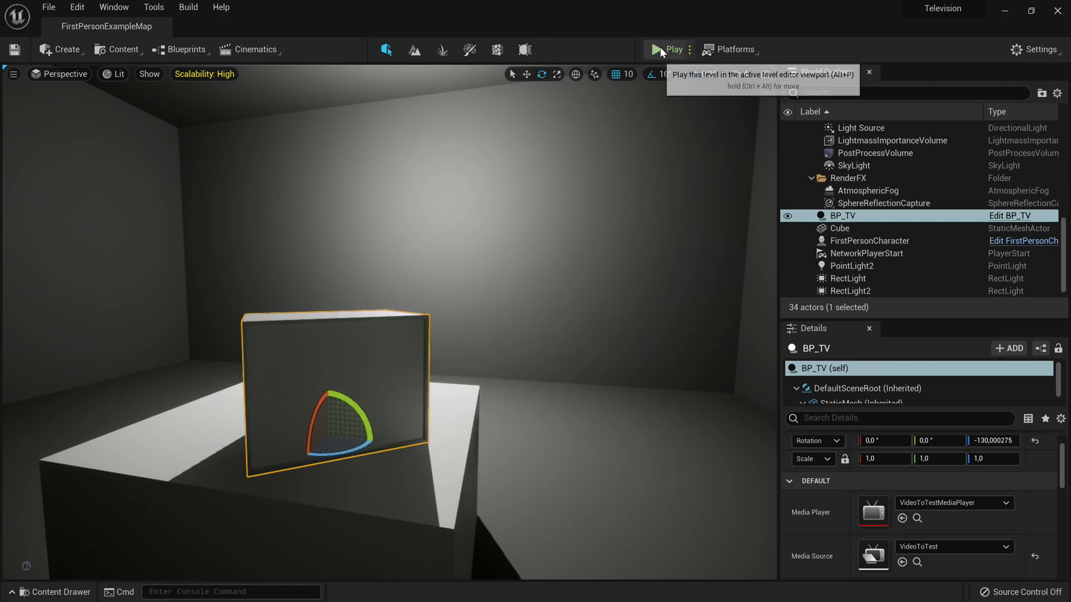
Play the level and walk around the TV at different distances and angles to check the video and its sound.
click(658, 49)
key(w)
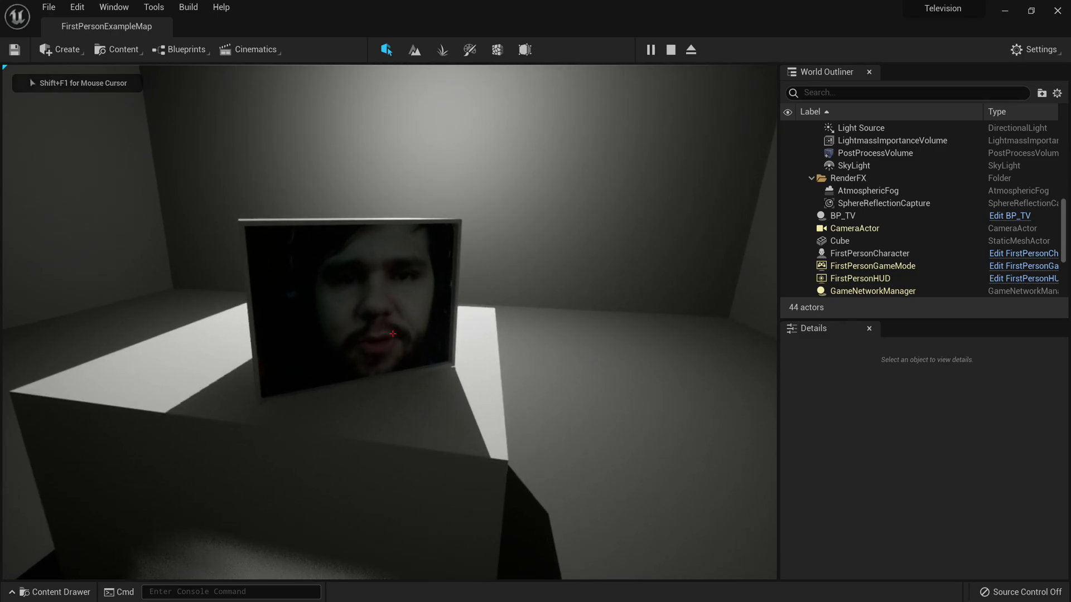
key(s)
key(d)
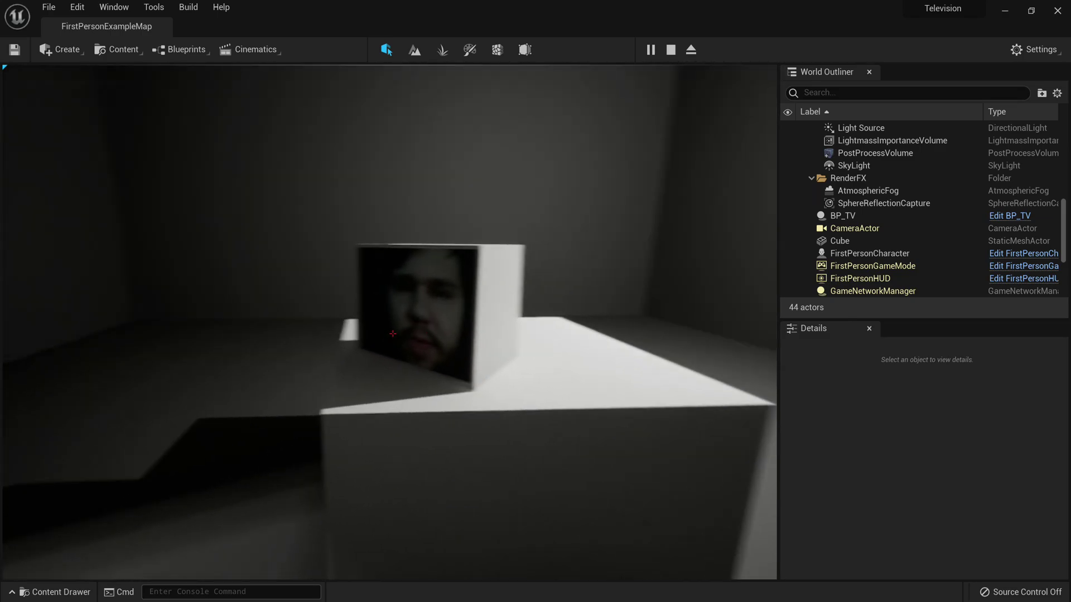
key(a)
key(a)
key(w)
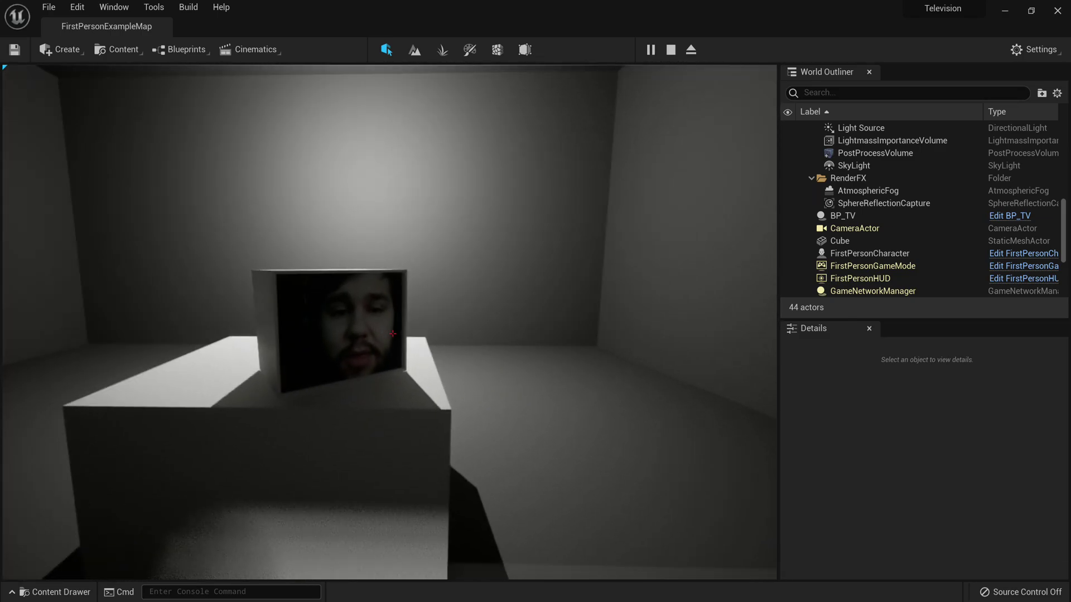
key(d)
key(s)
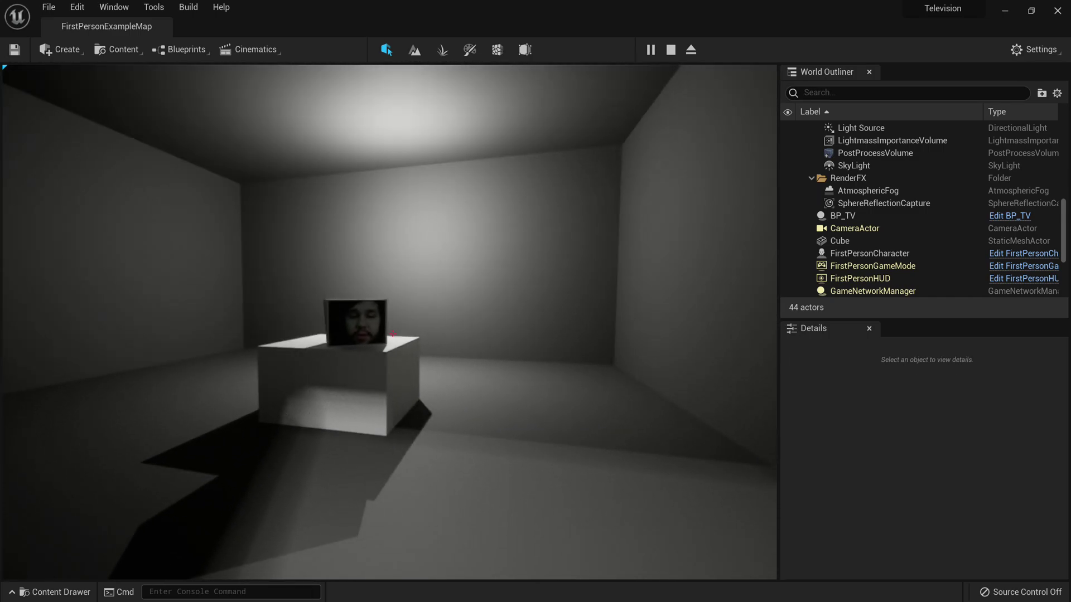
key(w)
key(s)
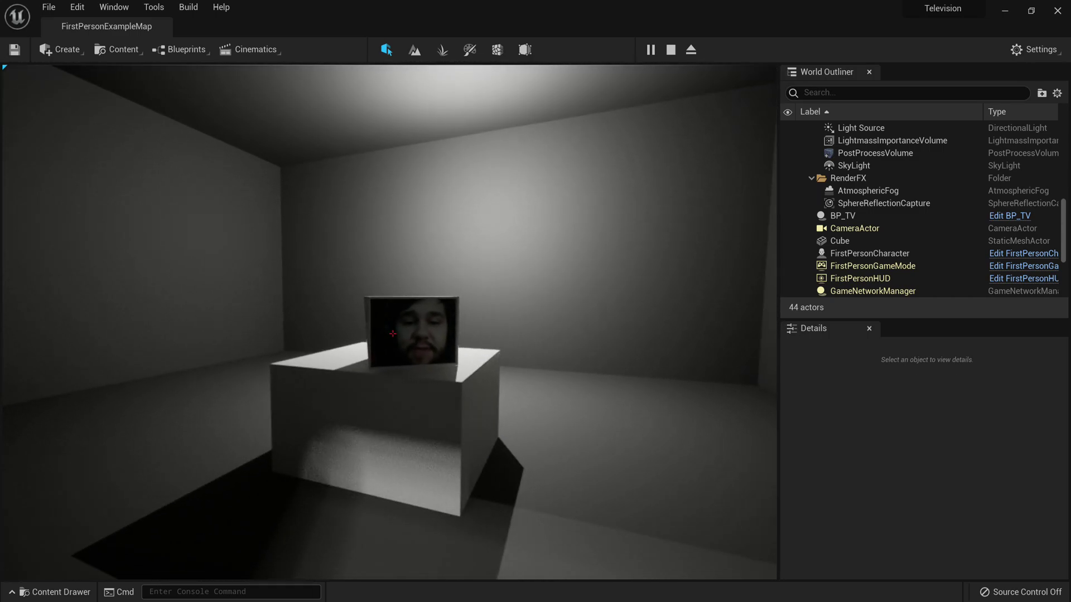
key(w)
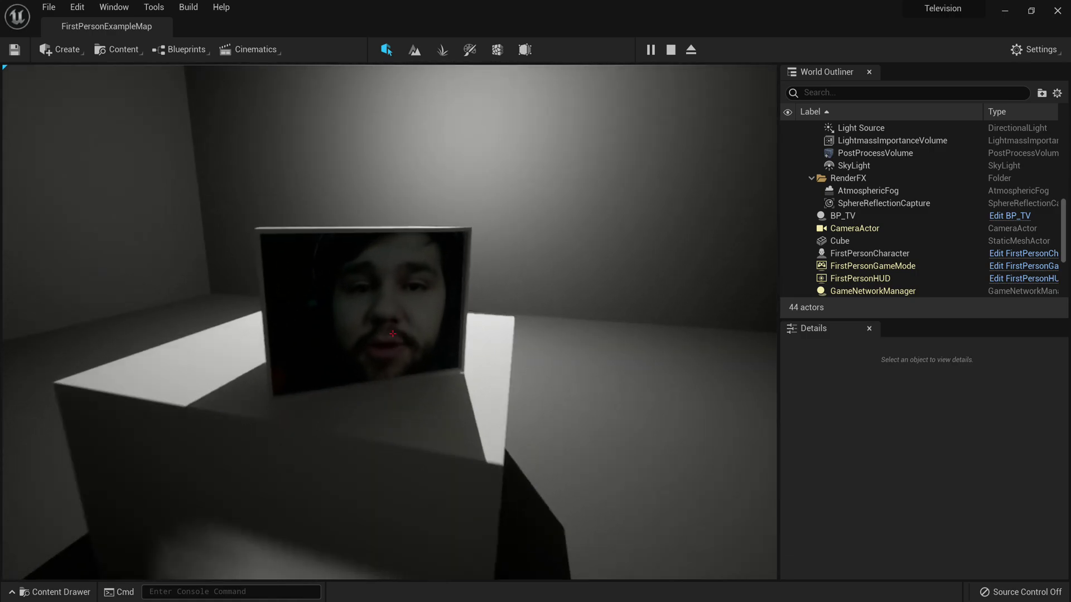
key(a)
key(d)
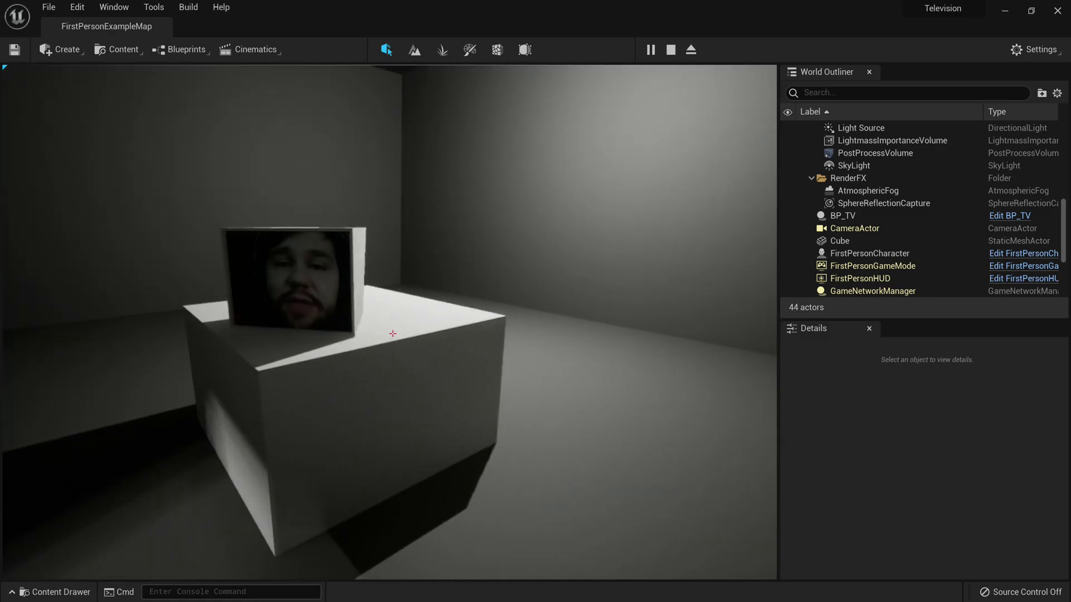
key(s)
key(Escape)
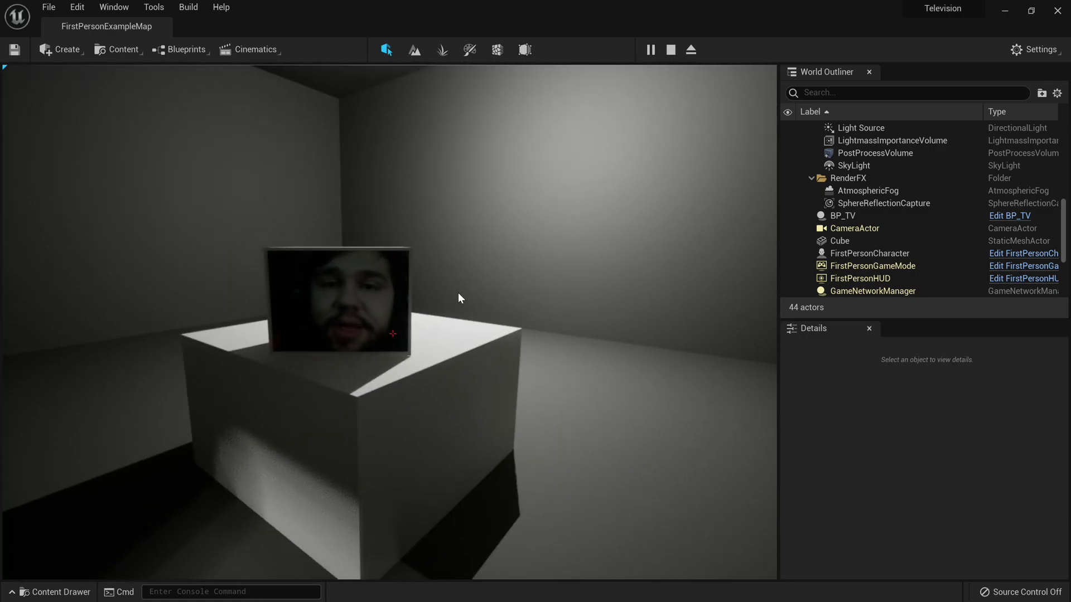
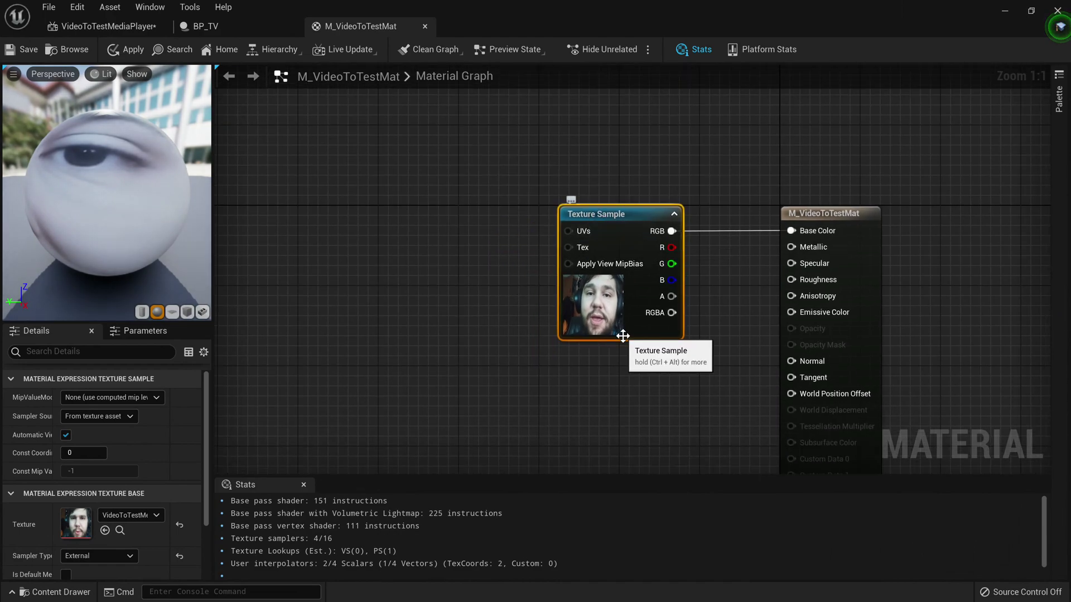
Add a Multiply node feeding Emissive Color in M_VideoToTestMat, connect the Texture Sample's RGB output to its A input, and arrange both nodes.
right_drag(708, 343, 634, 352)
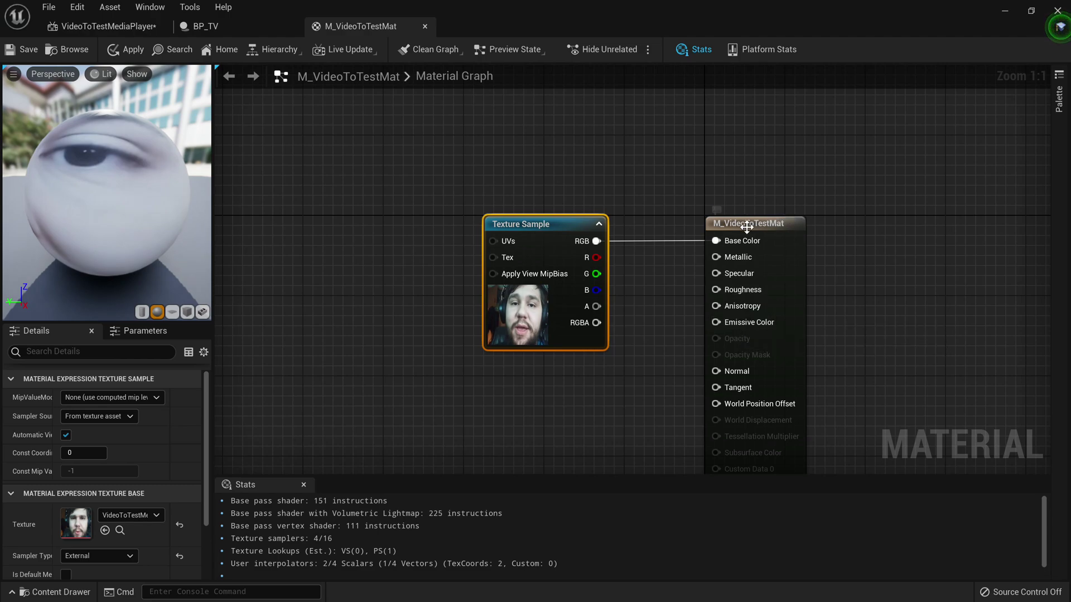
drag(746, 322, 627, 389)
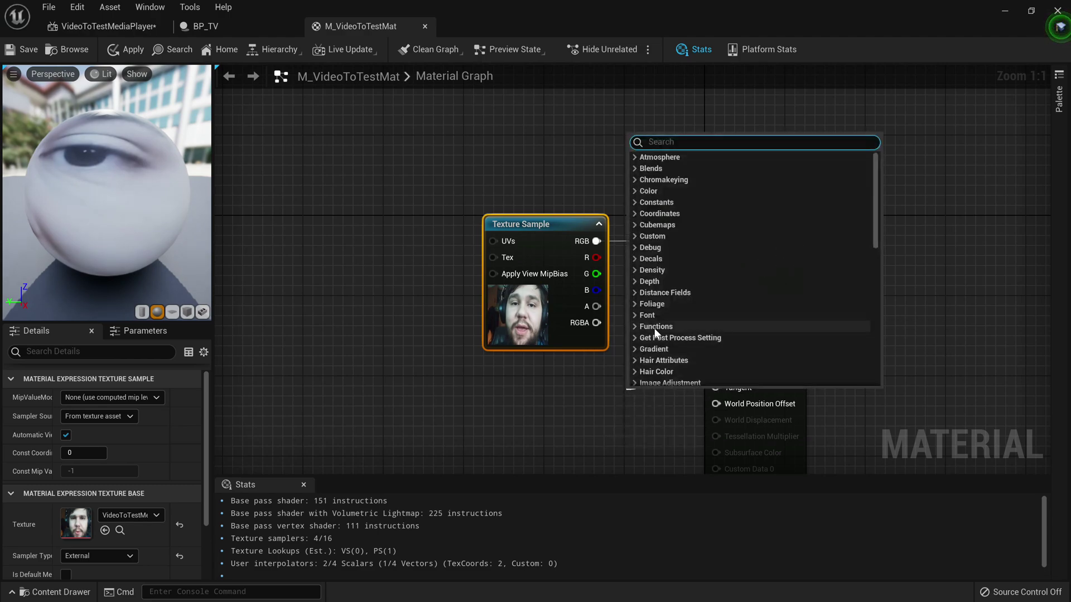
text(Multipl)
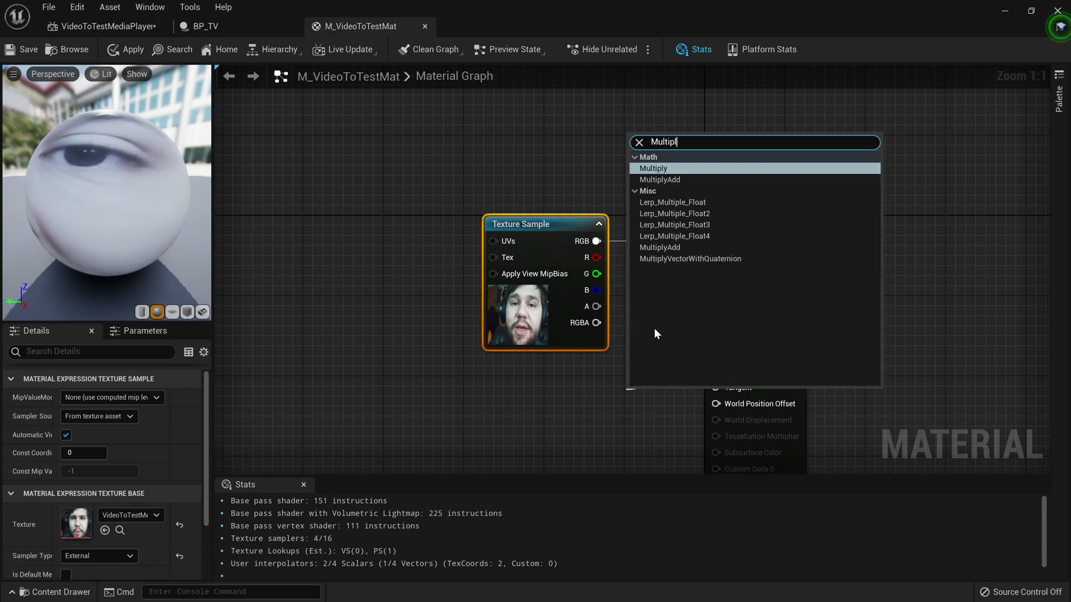
key(Return)
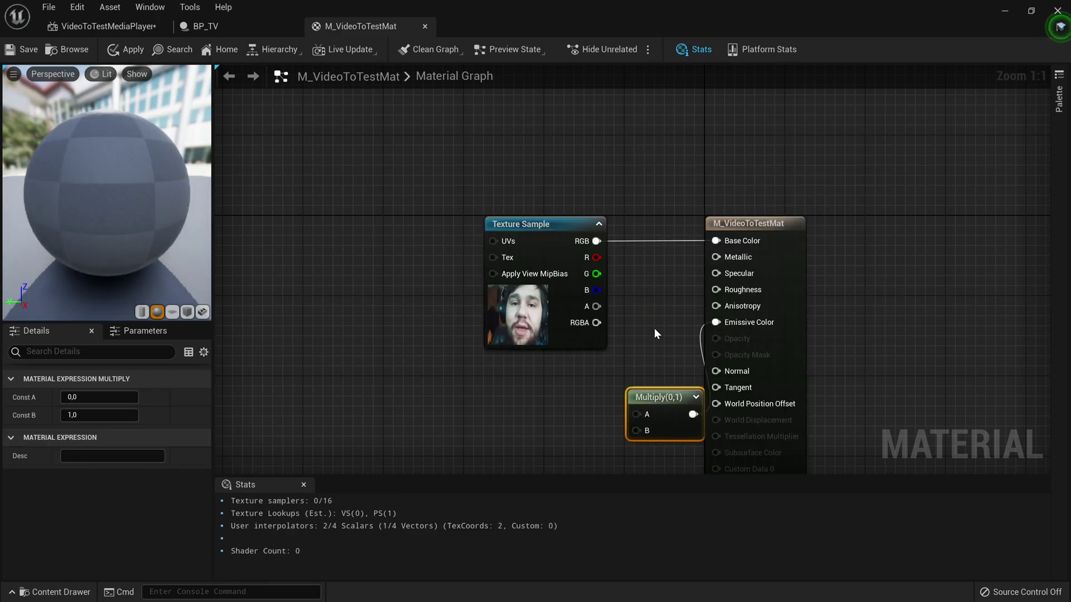
drag(652, 388, 589, 242)
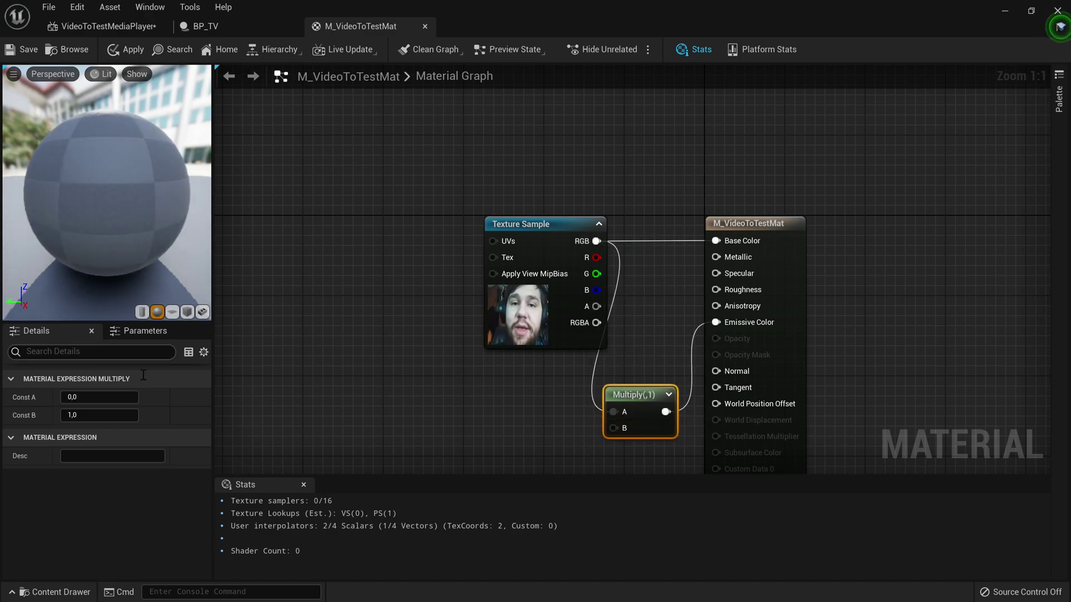
drag(509, 235, 438, 235)
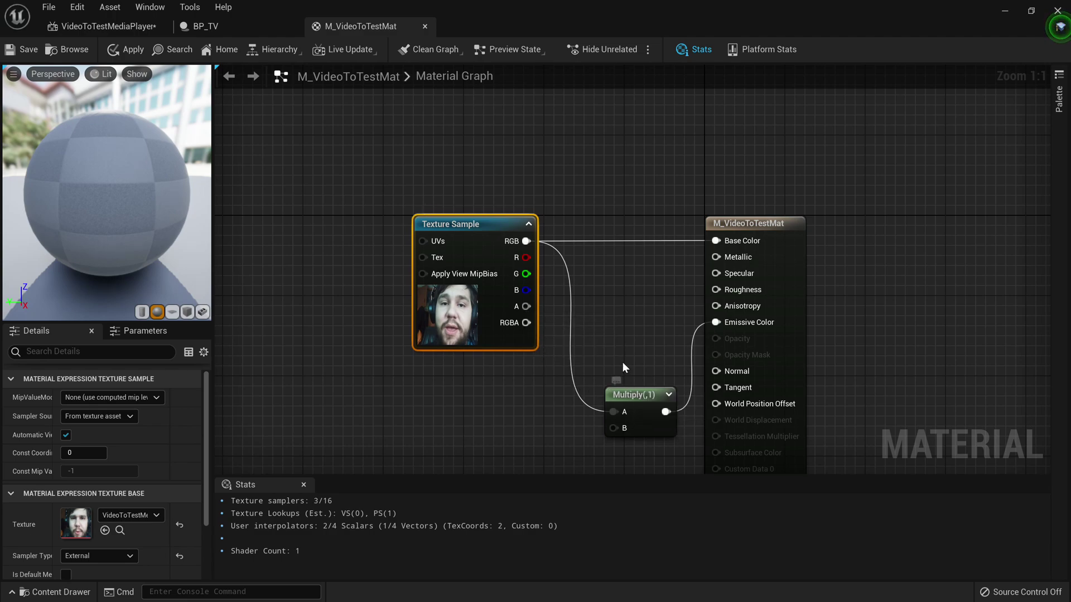
drag(624, 394, 603, 334)
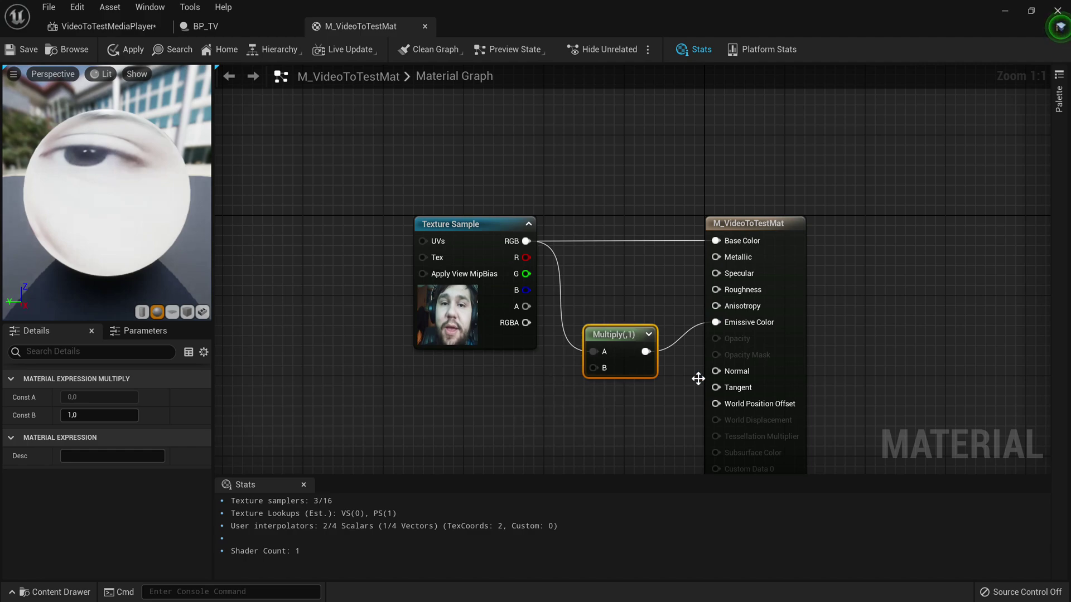
Add a ScalarParameter named EmissionAmount connected to the B input of the Multiply node.
drag(102, 213, 198, 184)
right_drag(442, 365, 458, 317)
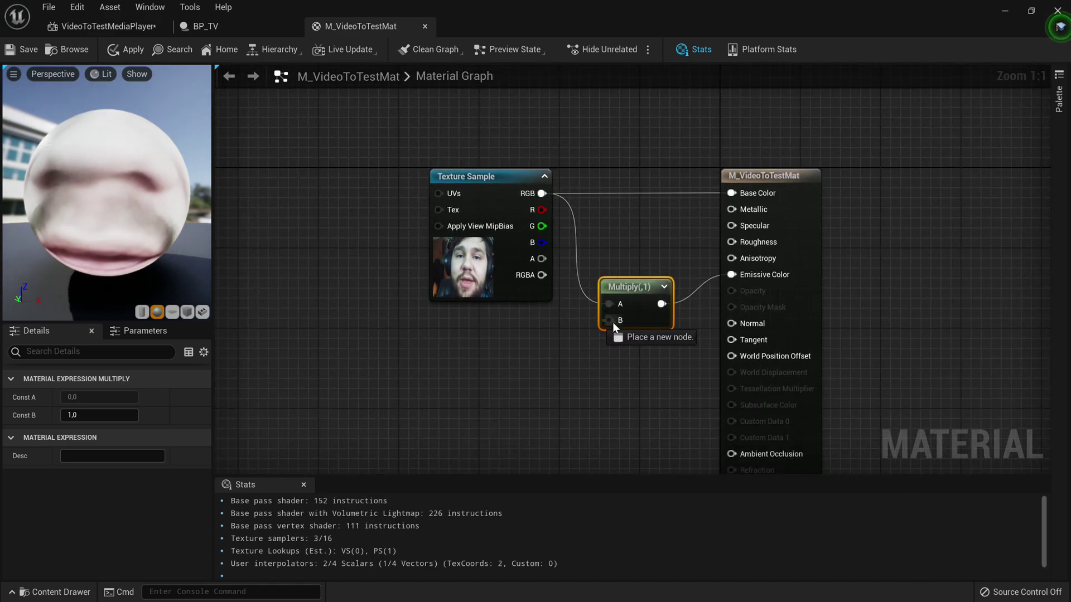
drag(608, 324, 499, 387)
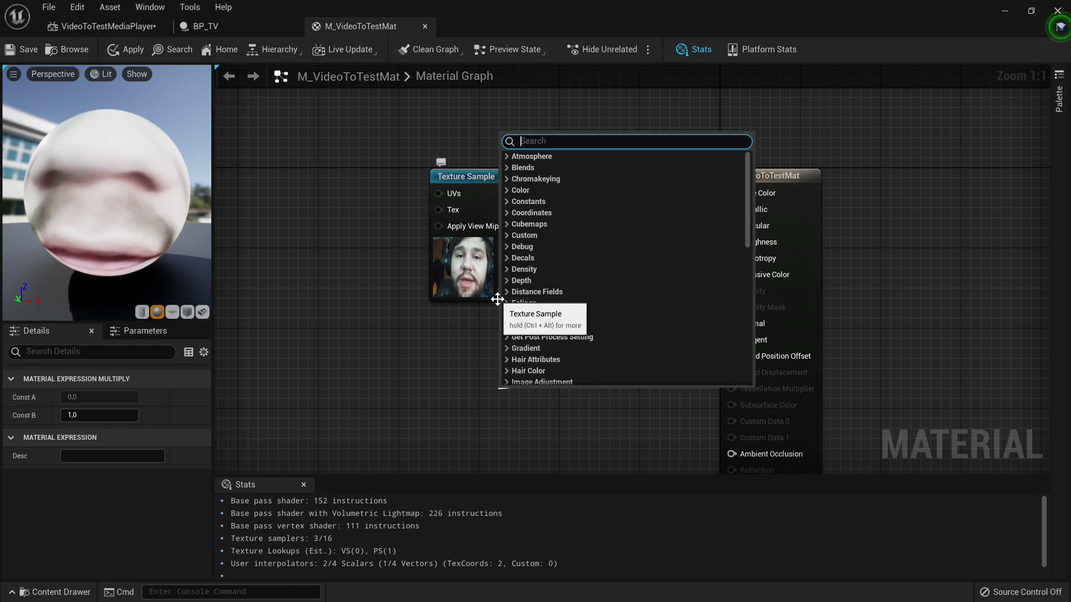
text(Scala)
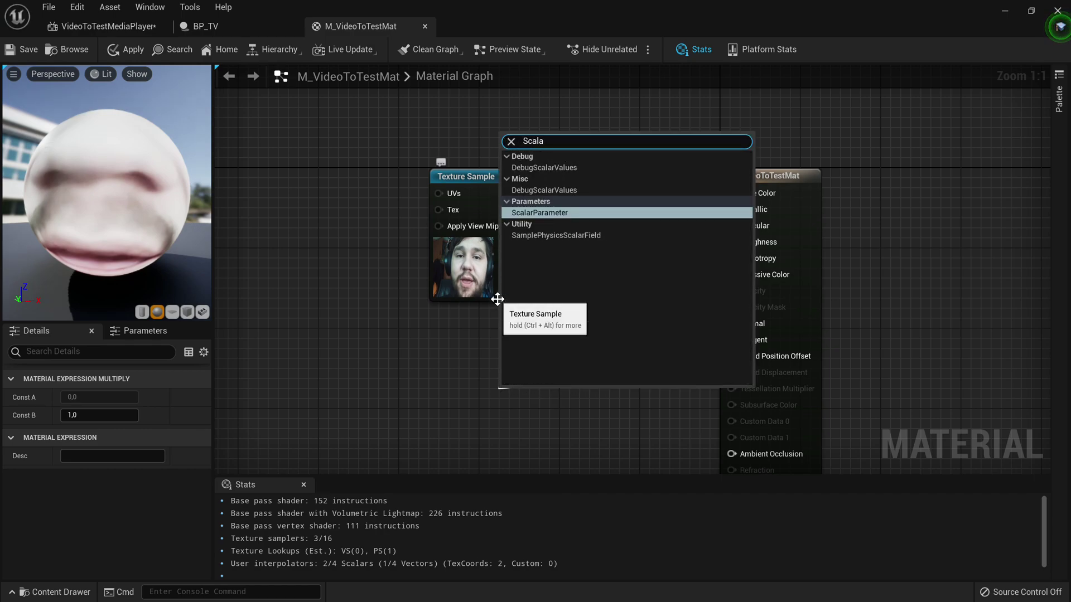
text(r)
key(Return)
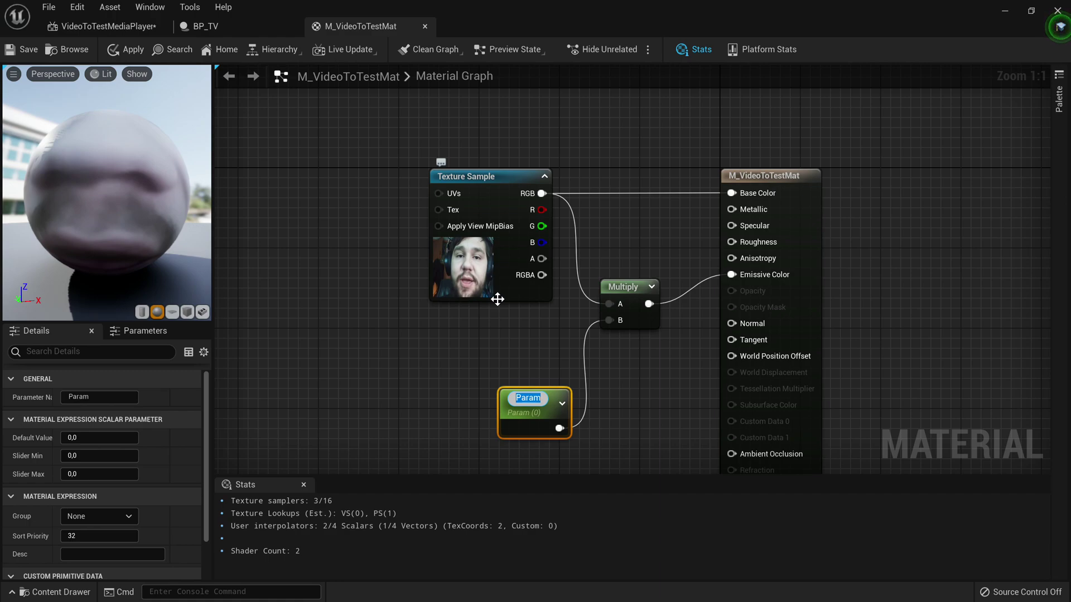
key(BackSpace)
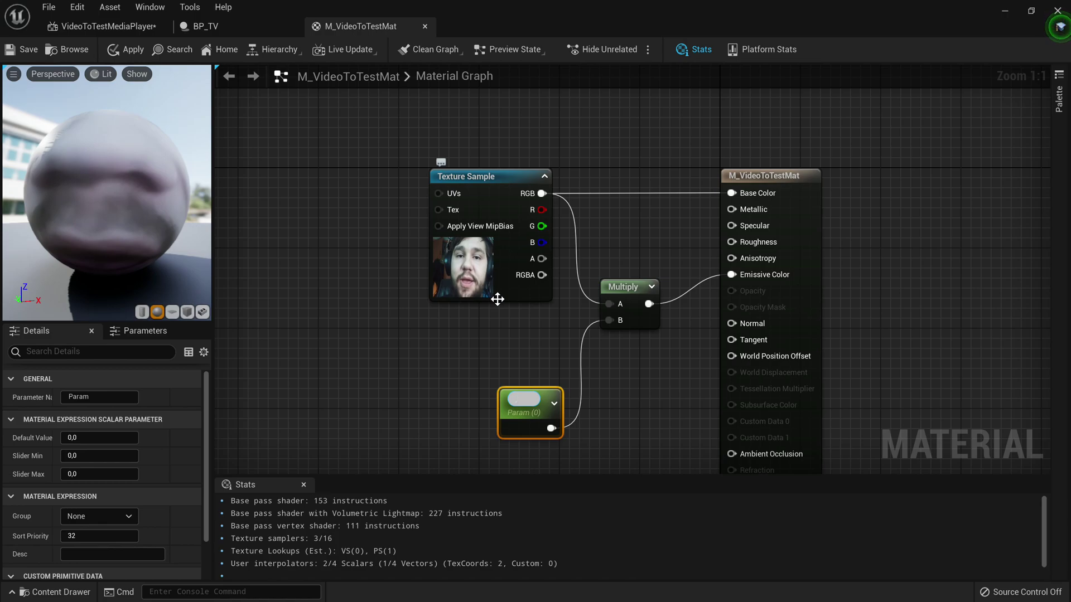
text(Emission)
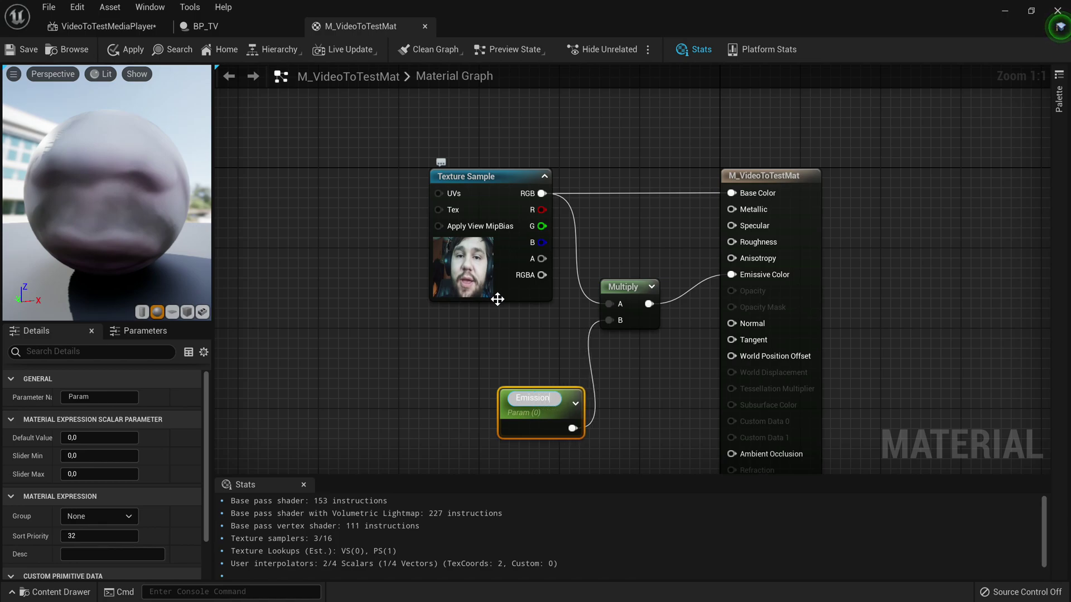
text(Amount)
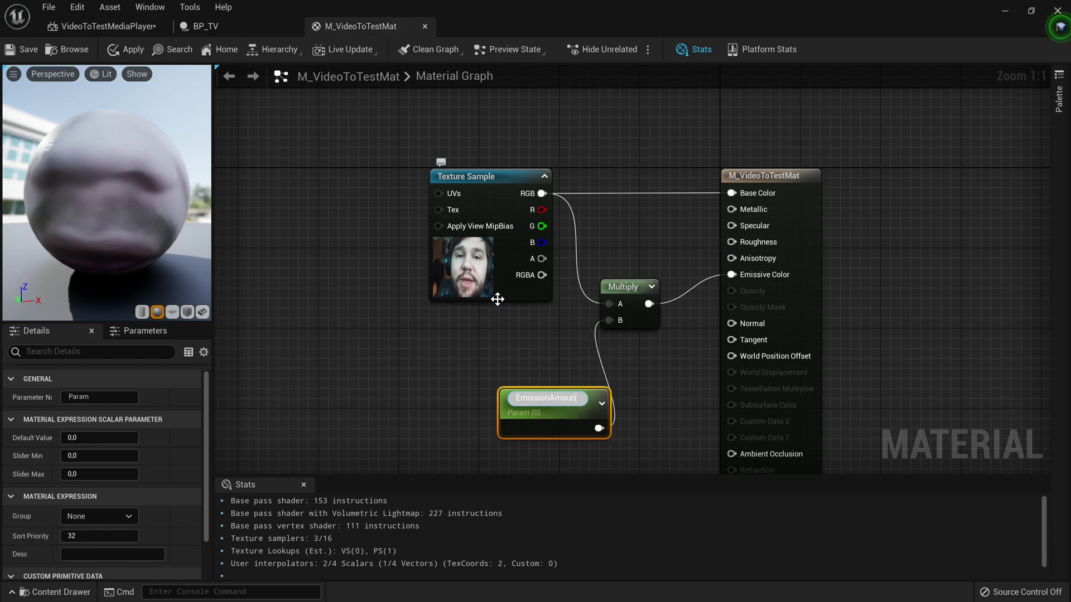
key(Return)
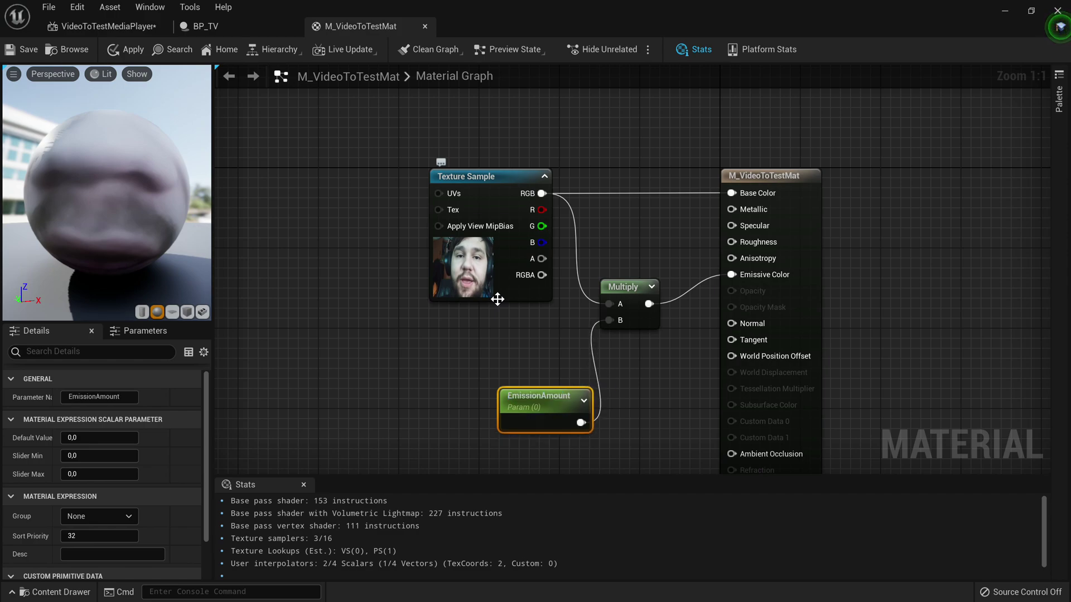
Set EmissionAmount's Slider Max to 2 and Default Value to 1, and place the node below the Texture Sample.
click(84, 474)
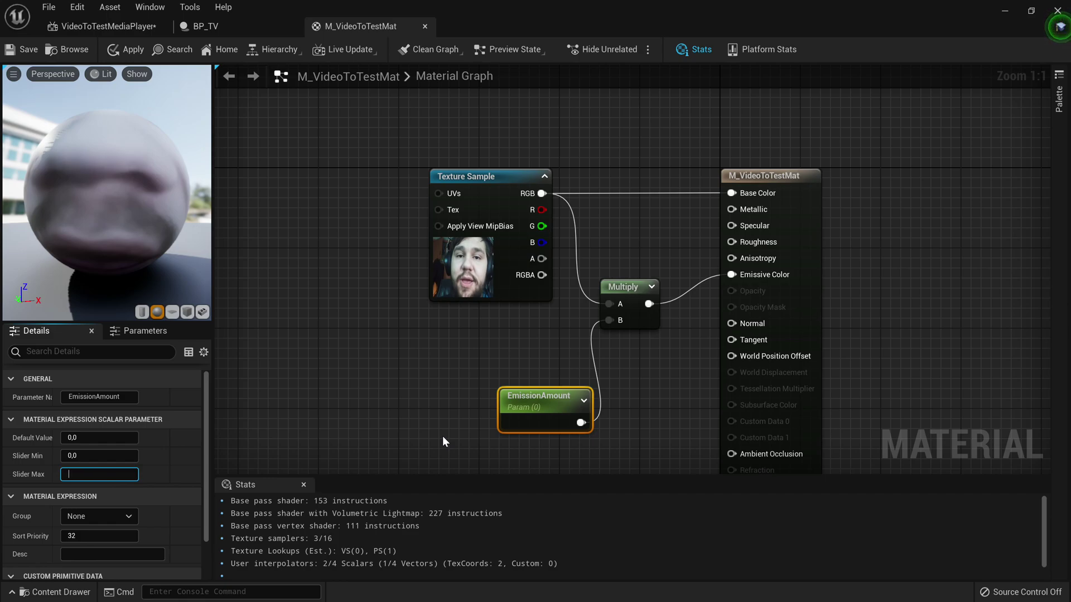
text(2)
key(Return)
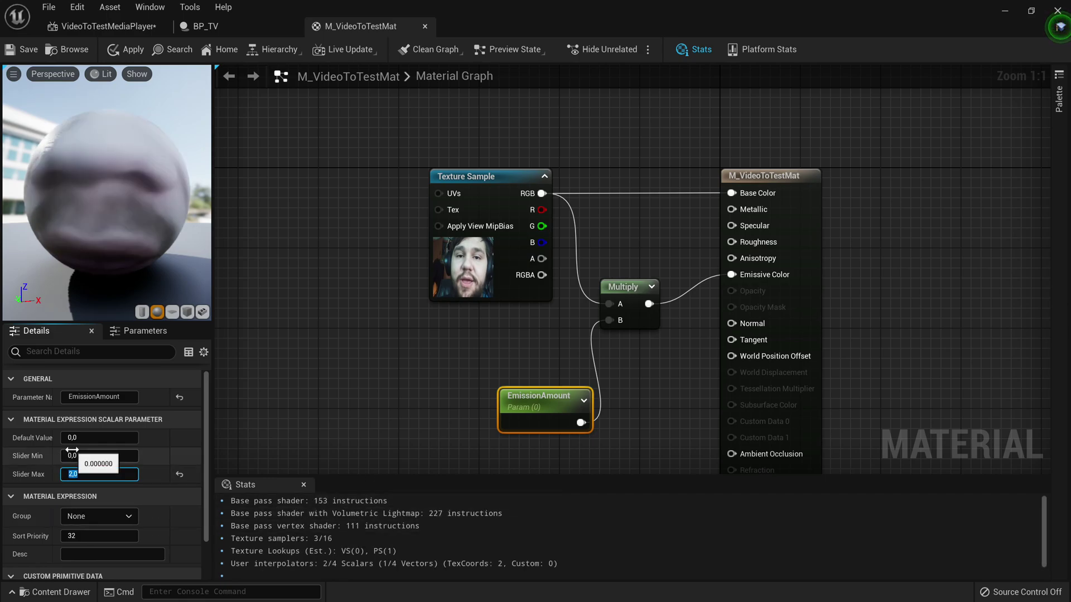
click(71, 454)
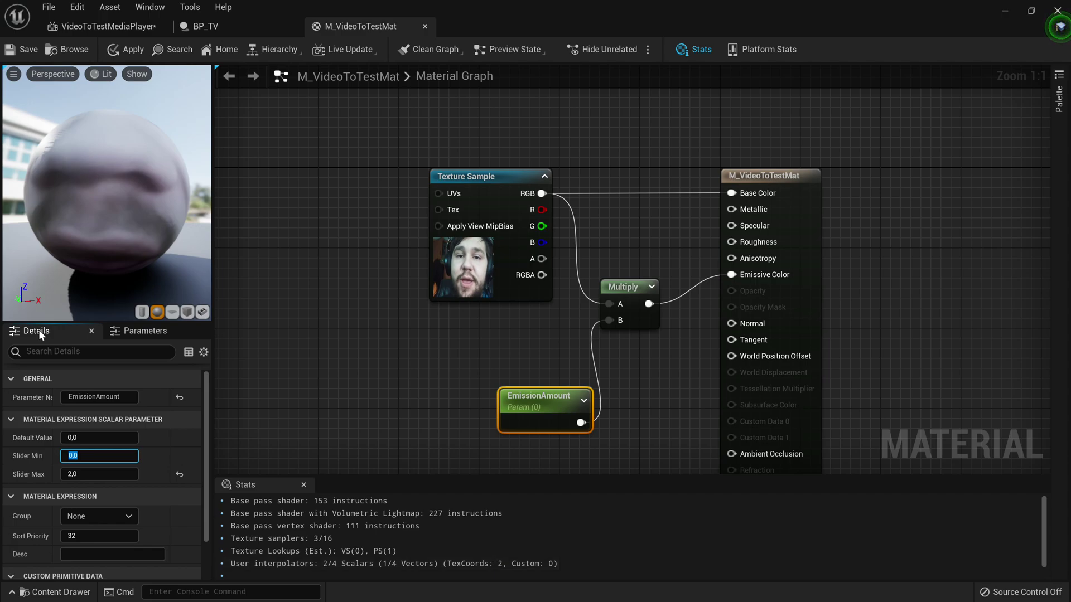
click(78, 437)
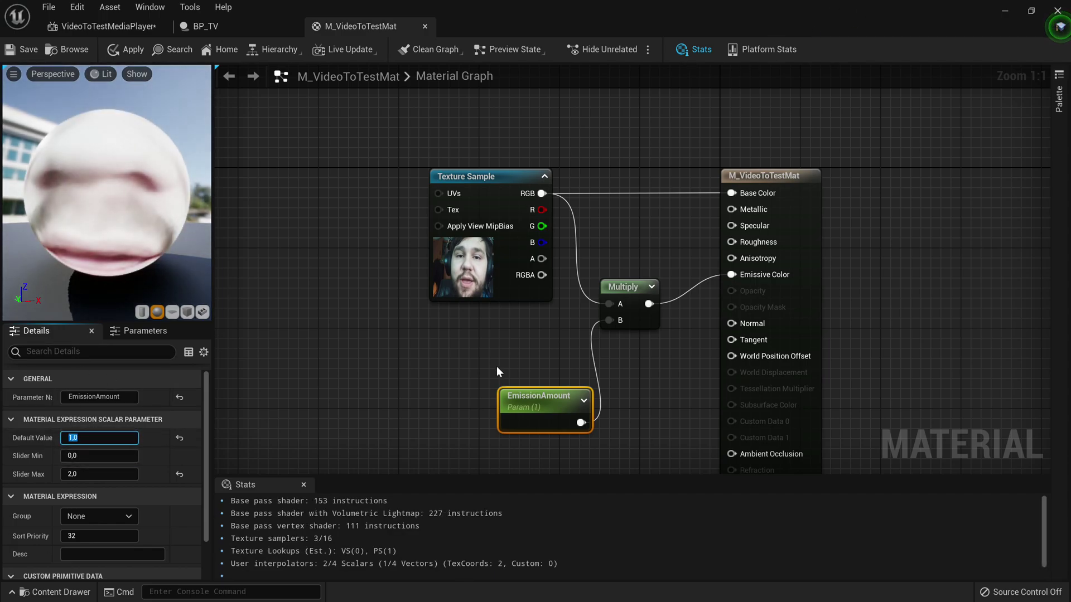
right_drag(502, 362, 540, 346)
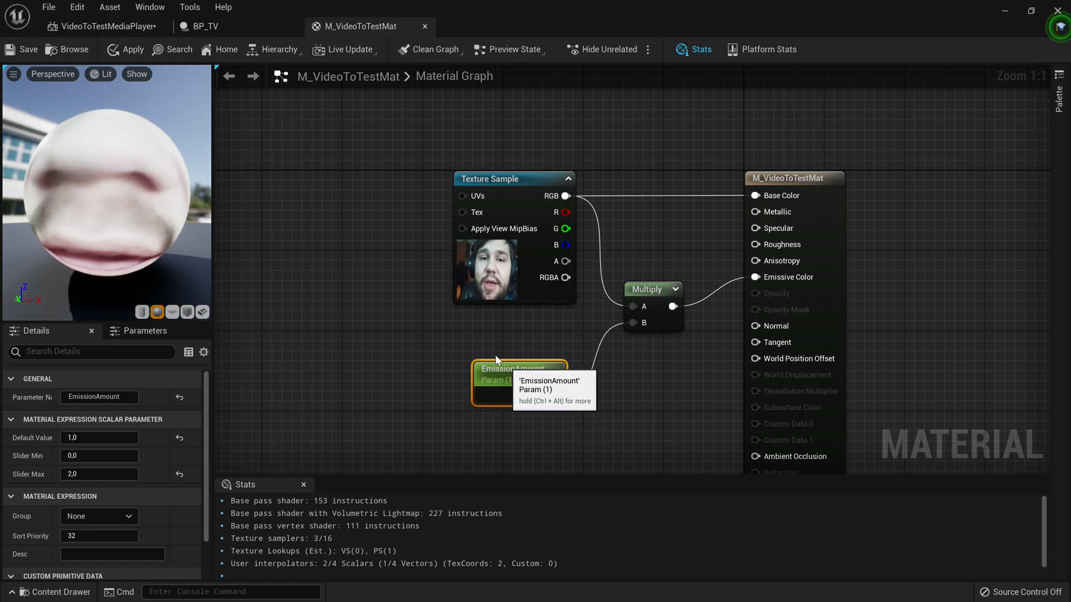
right_drag(527, 269, 586, 360)
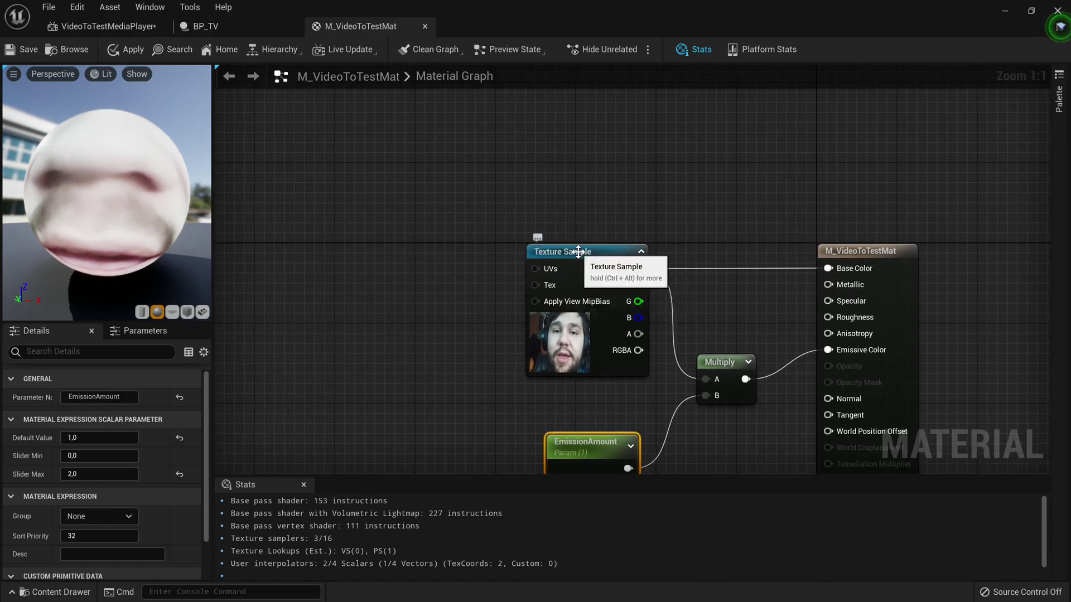
Check the video's orientation on the TV screen in the level viewport and reopen the M_VideoToTestMat material.
click(225, 28)
click(111, 28)
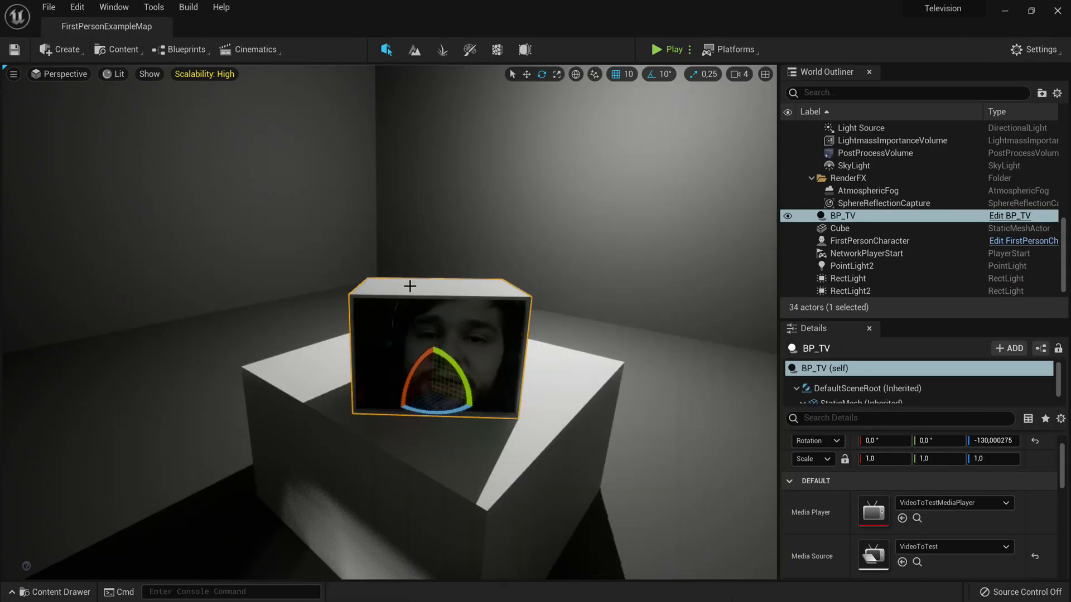
right_drag(478, 284, 469, 305)
key(w)
key(s)
key(s)
key(w)
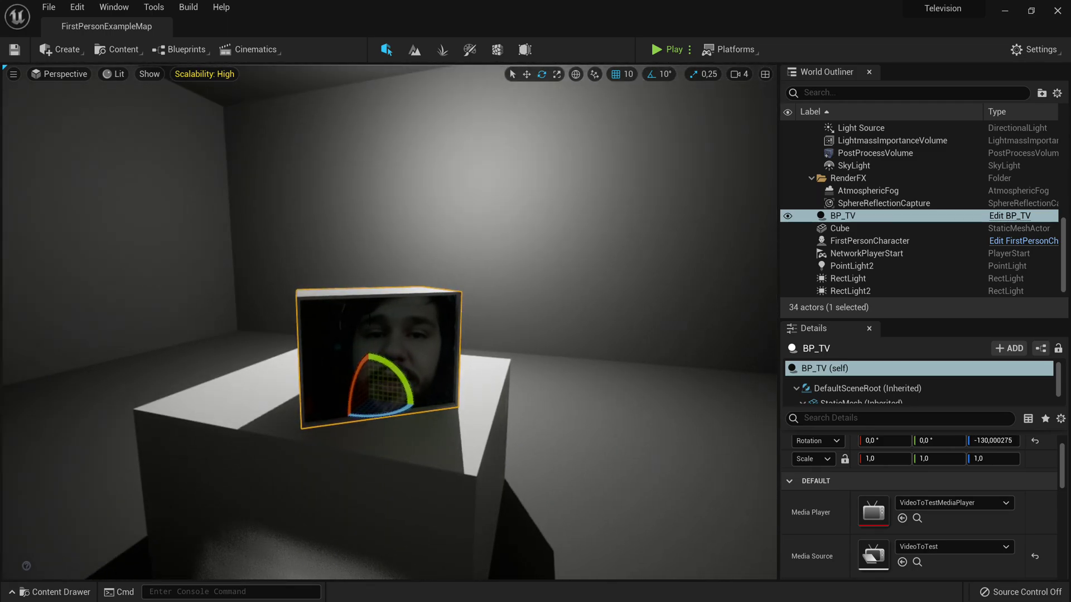
key(ctrl+space)
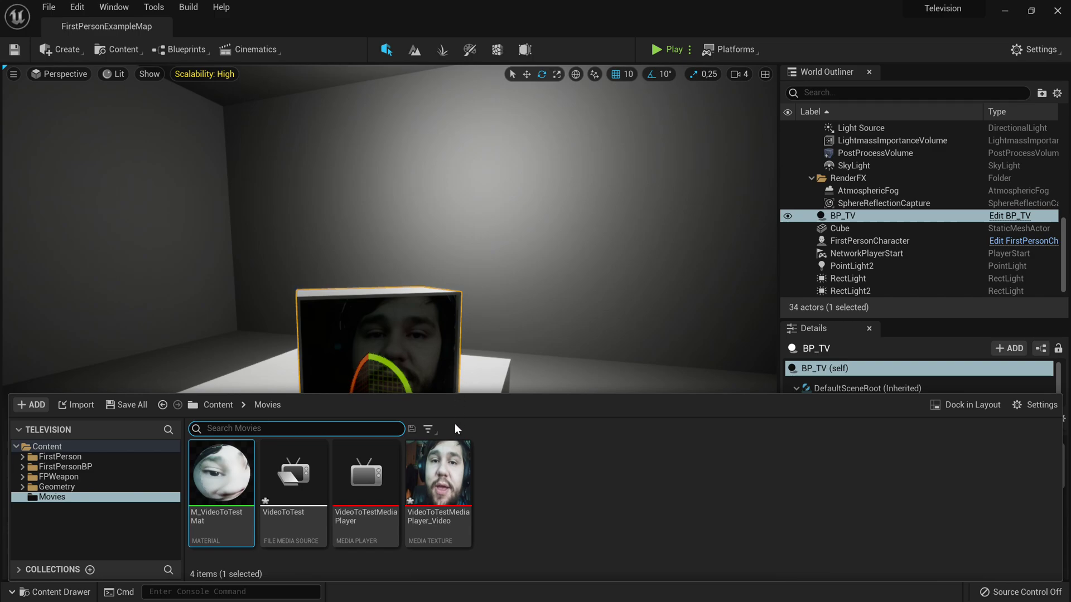
double_click(249, 479)
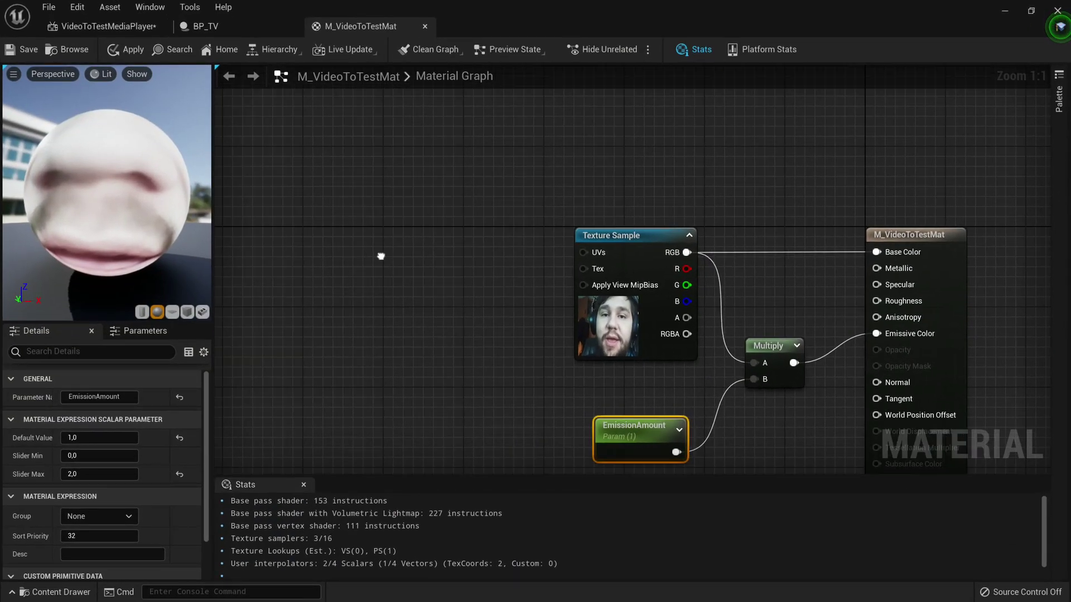
drag(604, 248, 484, 252)
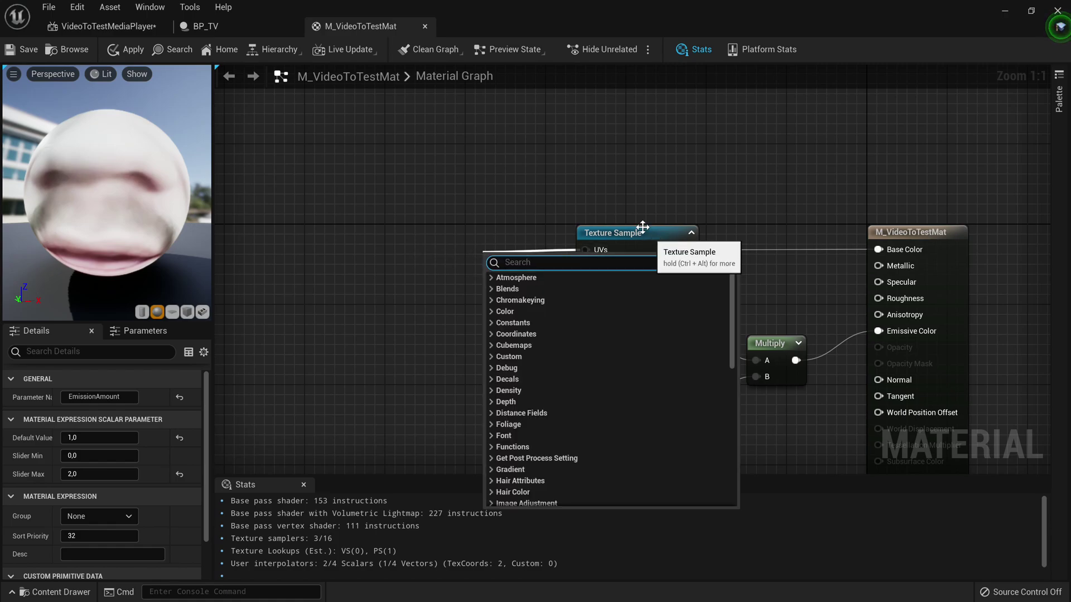
click(640, 222)
drag(600, 256, 476, 295)
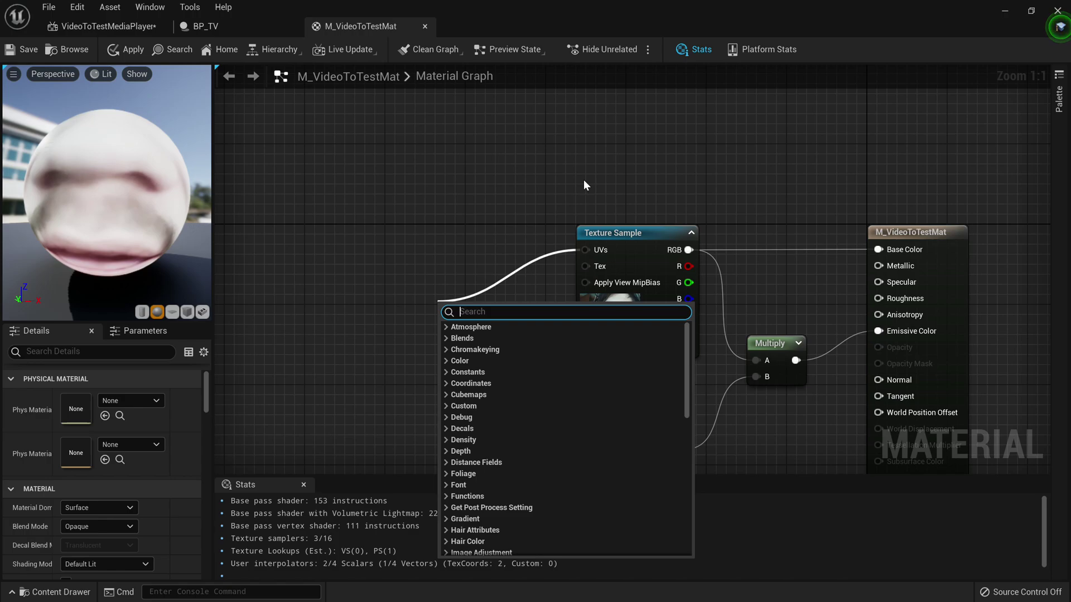
text(rotat)
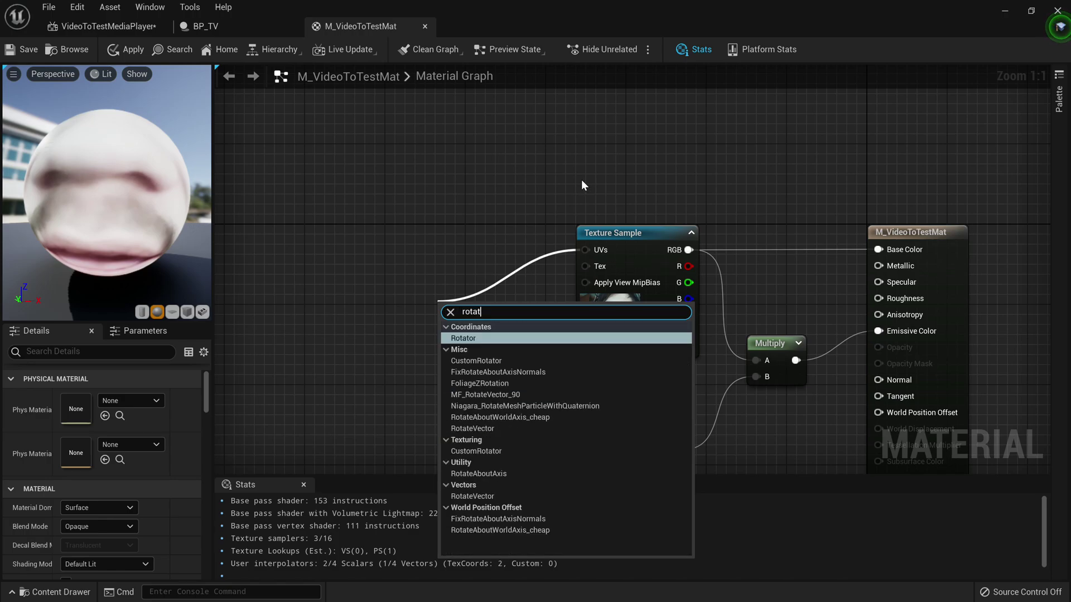
key(Return)
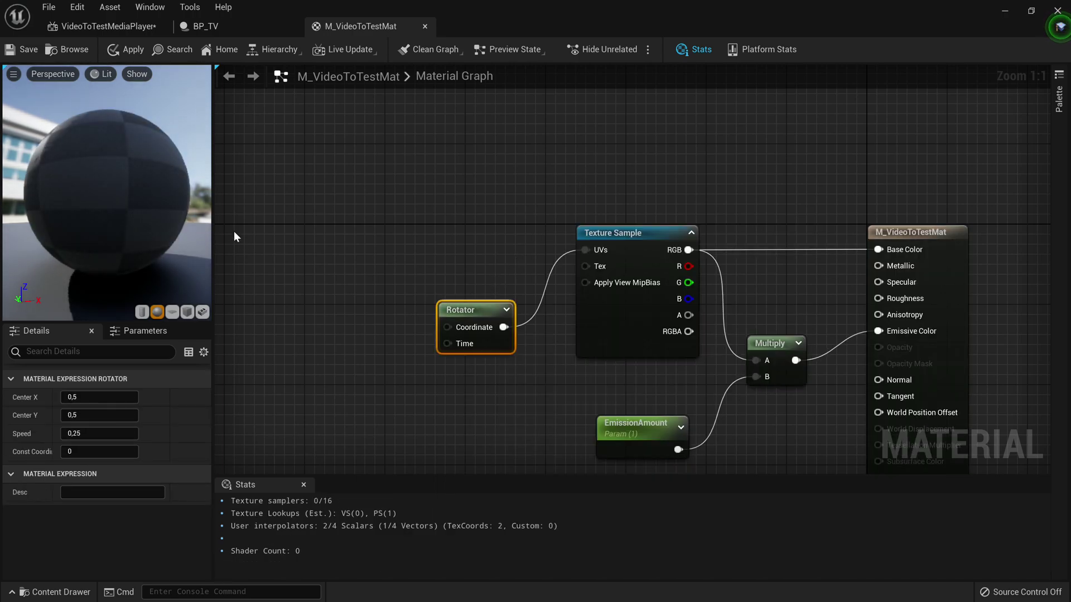
key(Delete)
Add a CustomRotator node feeding the Texture Sample's UVs input and place it before the Texture Sample.
drag(585, 250, 501, 290)
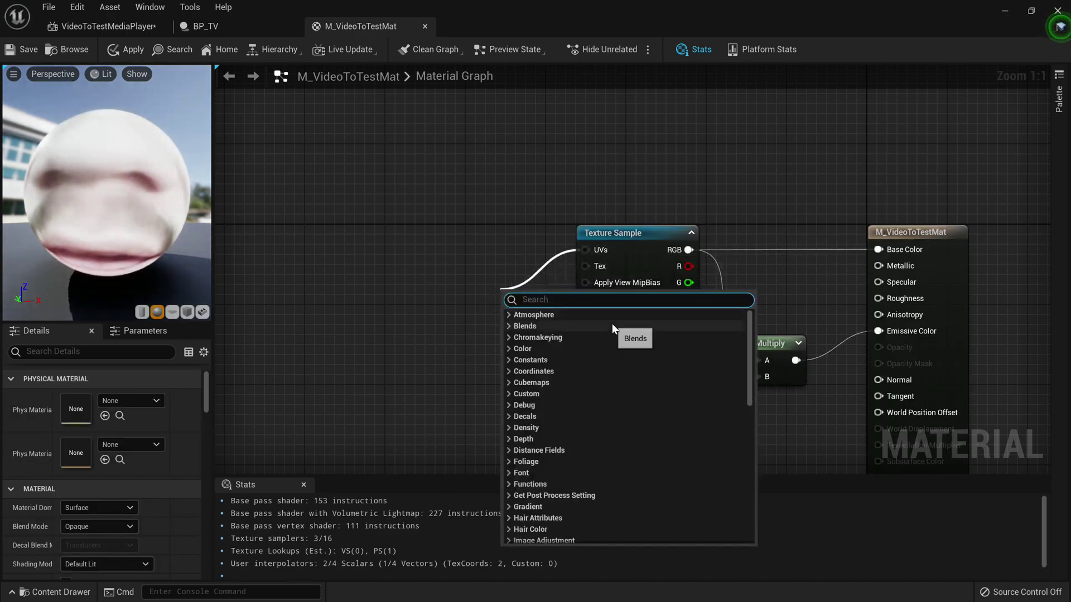
text(Rotator)
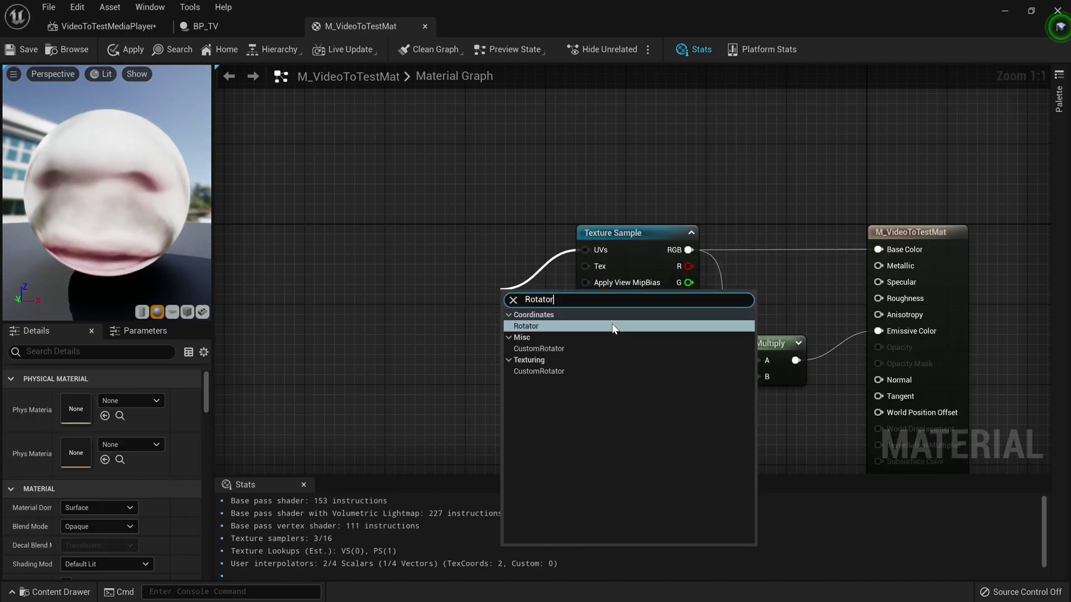
key(Down)
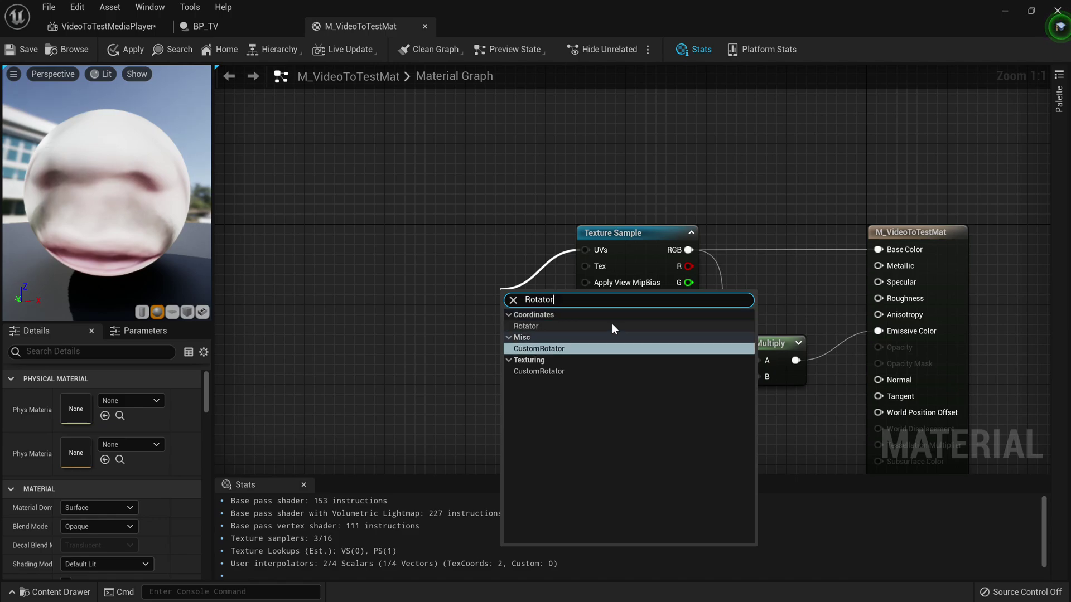
key(Return)
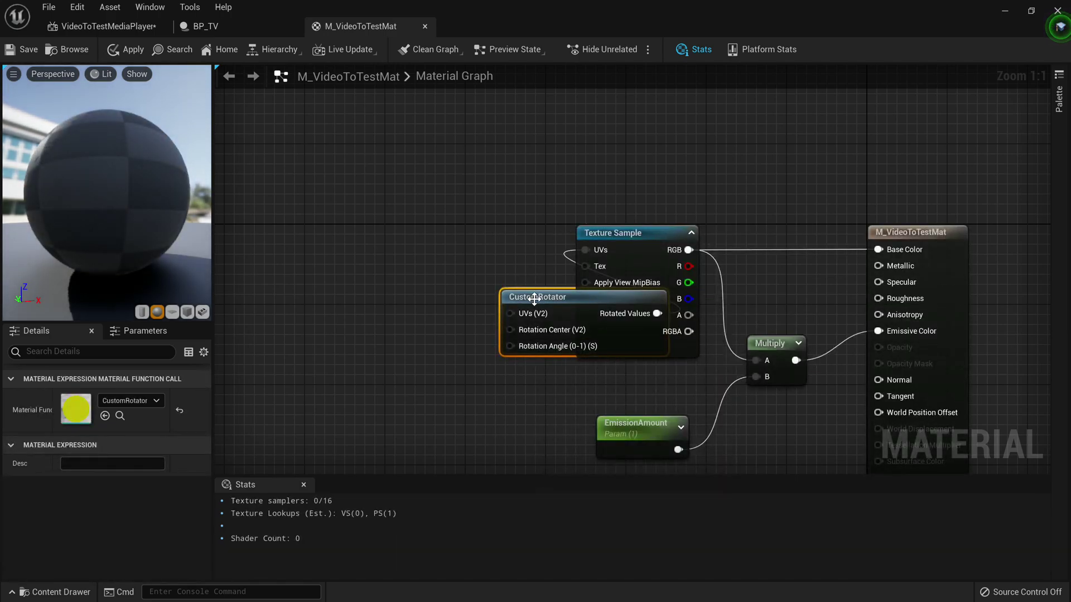
drag(534, 299, 297, 266)
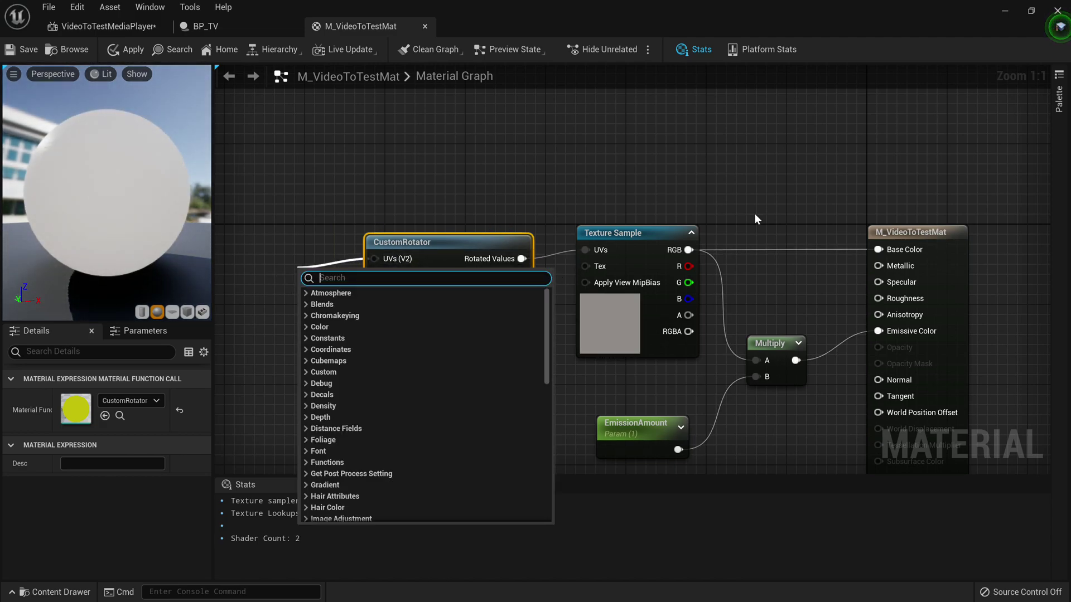
Add a TextureCoordinate node connected to CustomRotator's UVs (V2) input and line up both nodes with the Texture Sample.
text(Texture)
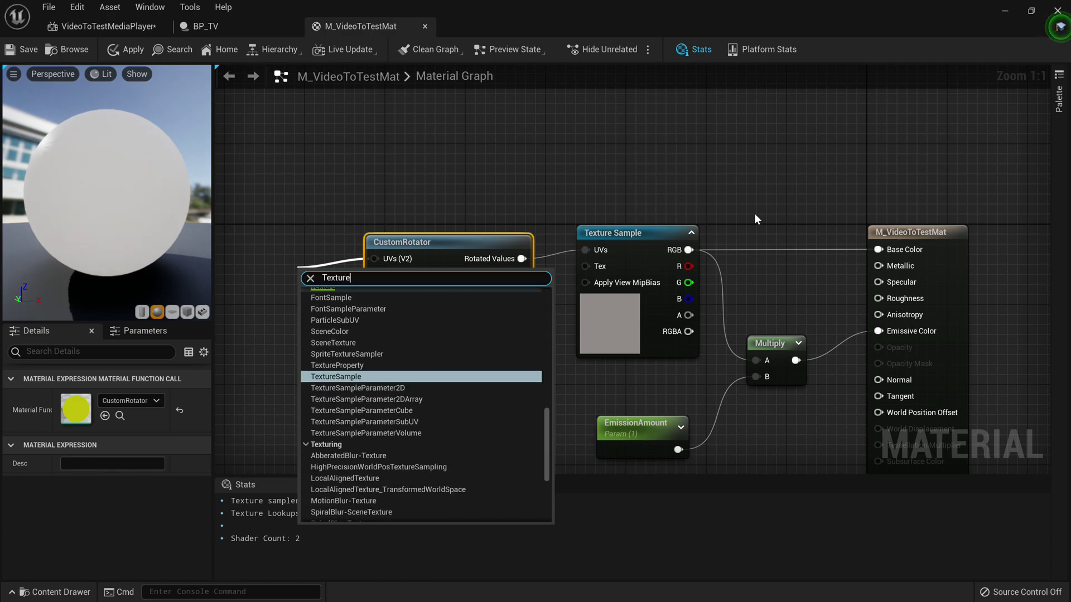
text(Coord)
key(Return)
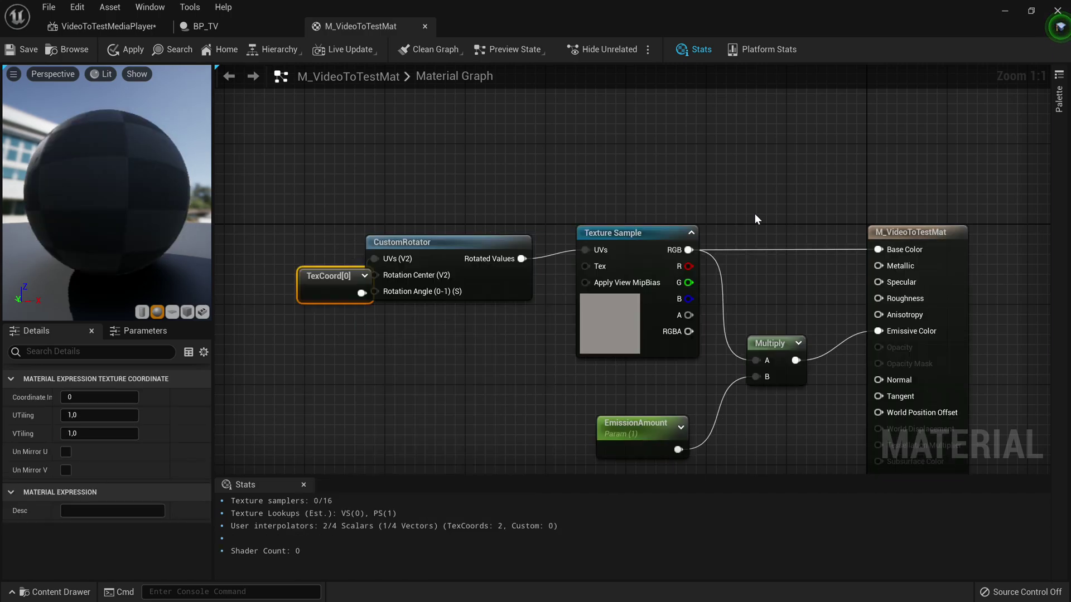
drag(326, 276, 273, 222)
mouse_move(432, 242)
mouse_down()
mouse_move(470, 230)
mouse_move(450, 232)
mouse_up()
right_drag(288, 225, 395, 218)
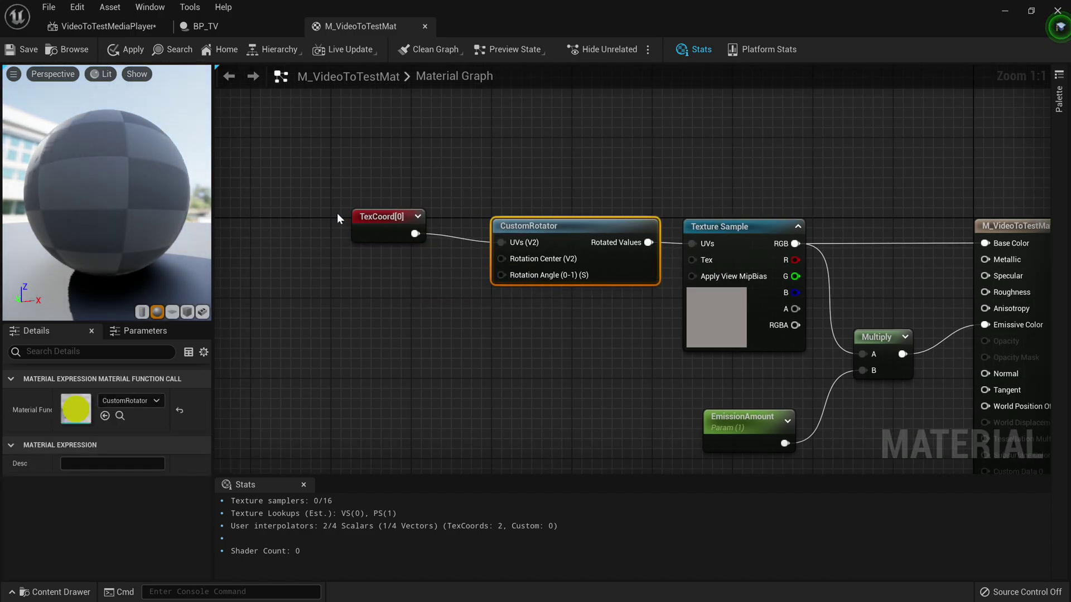
drag(387, 222, 416, 230)
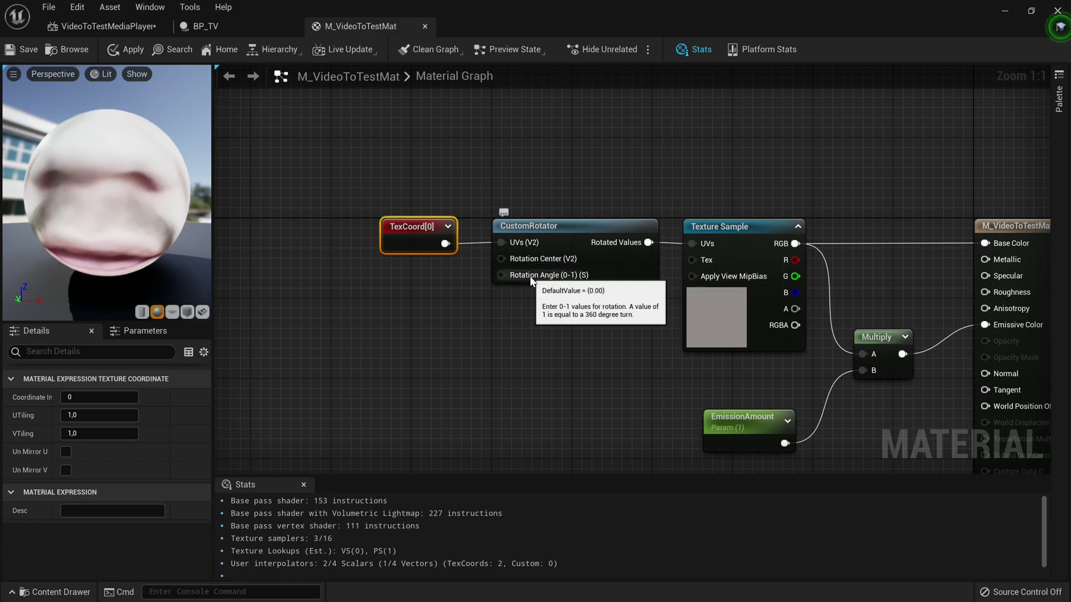
Add a ScalarParameter node connected to CustomRotator's Rotation Angle (0-1) (S) input.
drag(530, 276, 407, 308)
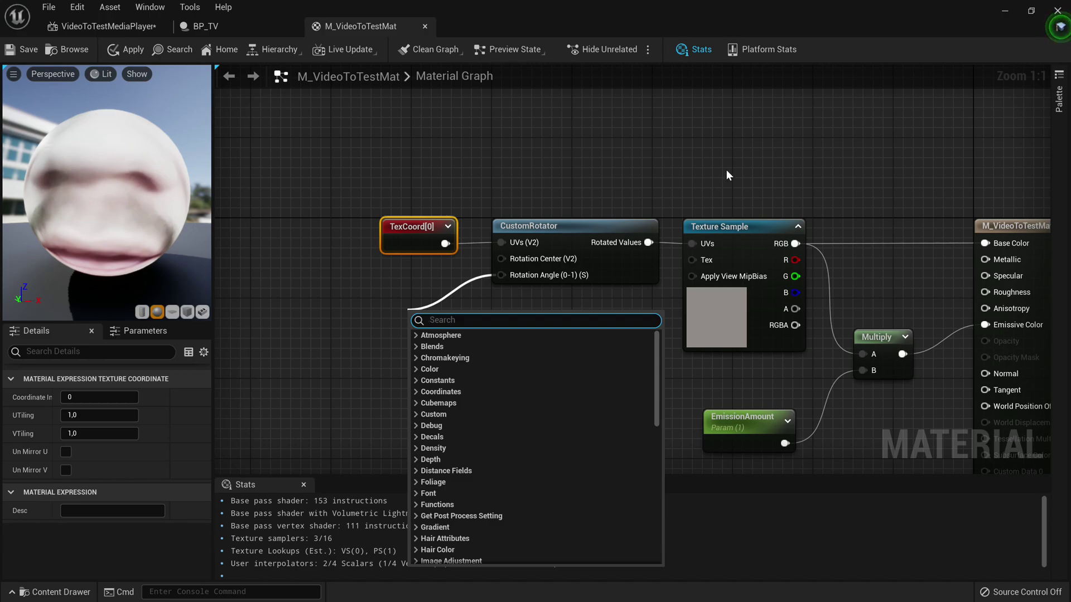
text(Param)
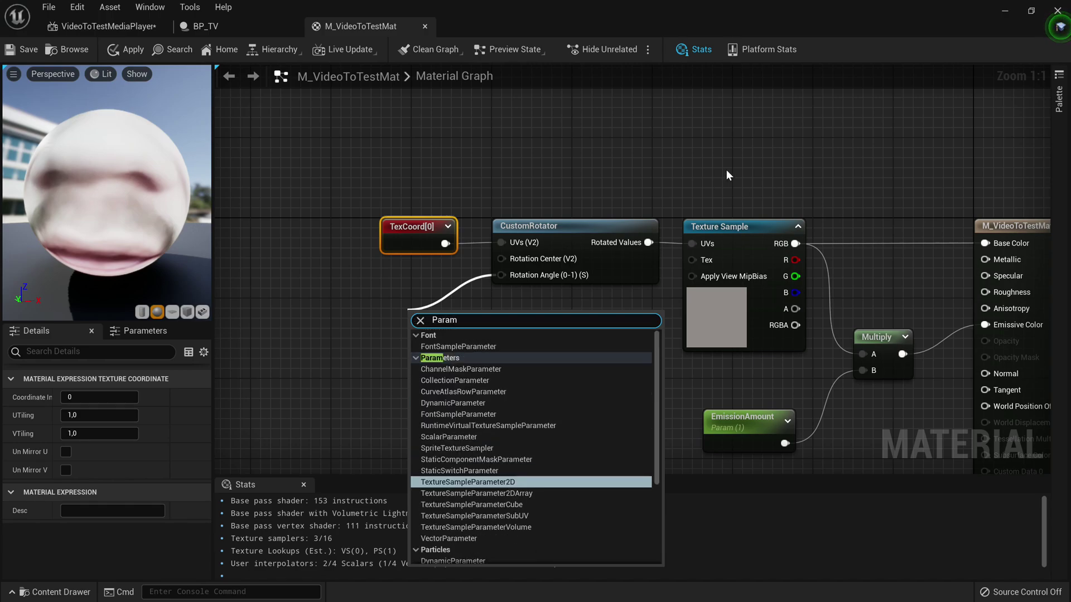
key(BackSpace)
key(BackSpace)
key(BackSpace)
key(BackSpace)
key(BackSpace)
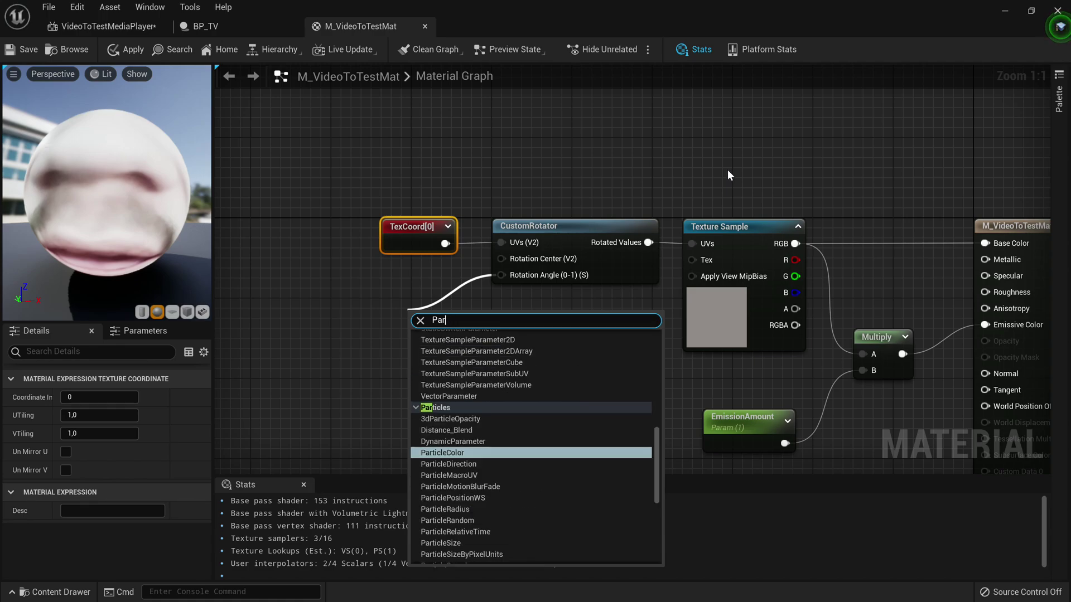
text(Scal)
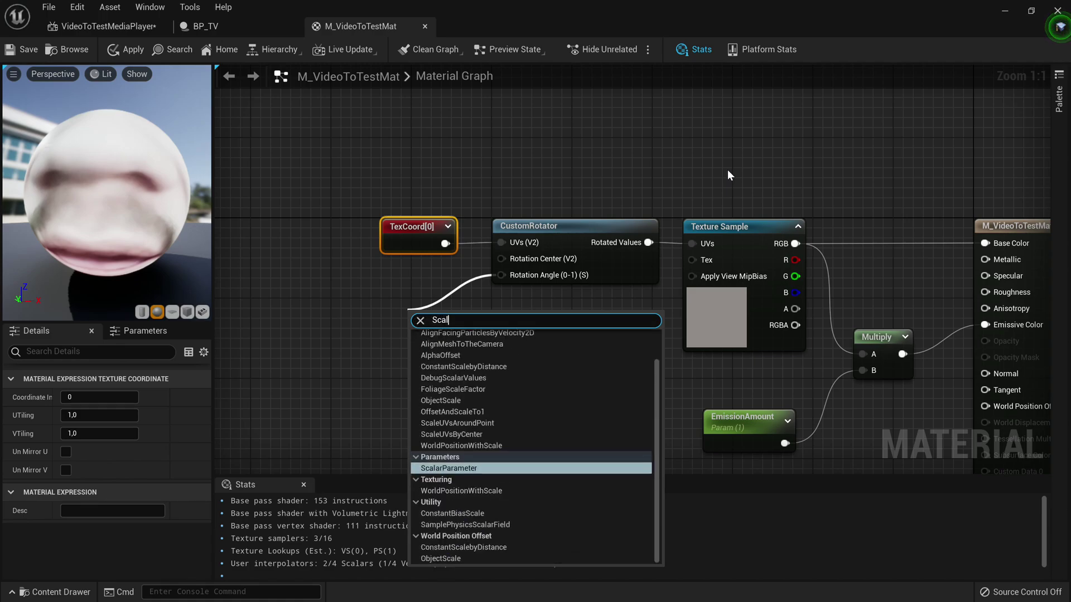
key(Return)
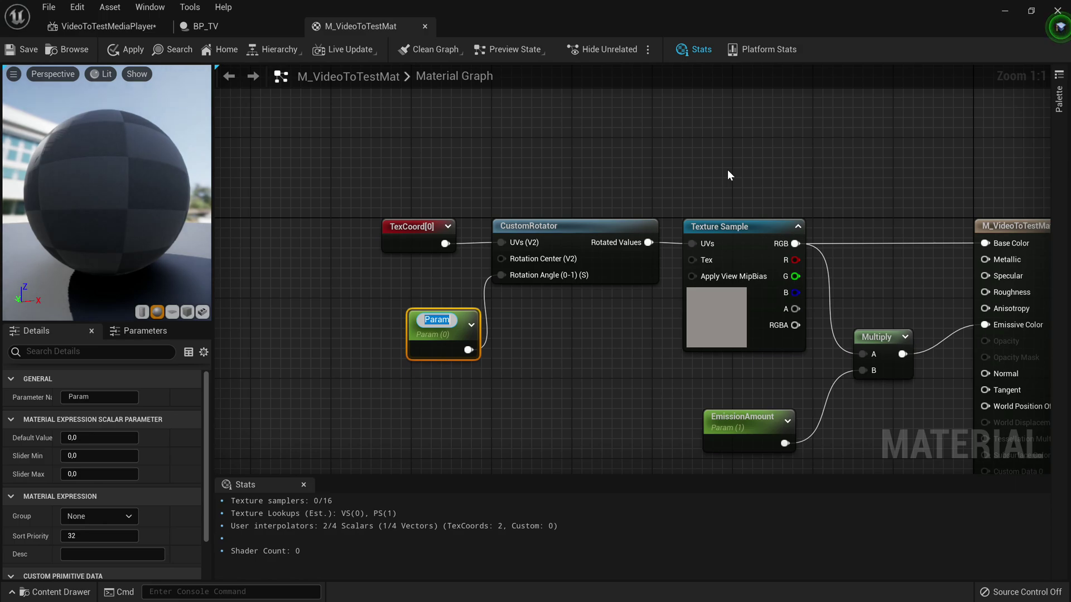
Name the new scalar parameter RotationAngle and set its Slider Max to 1.
key(BackSpace)
text(Rotati)
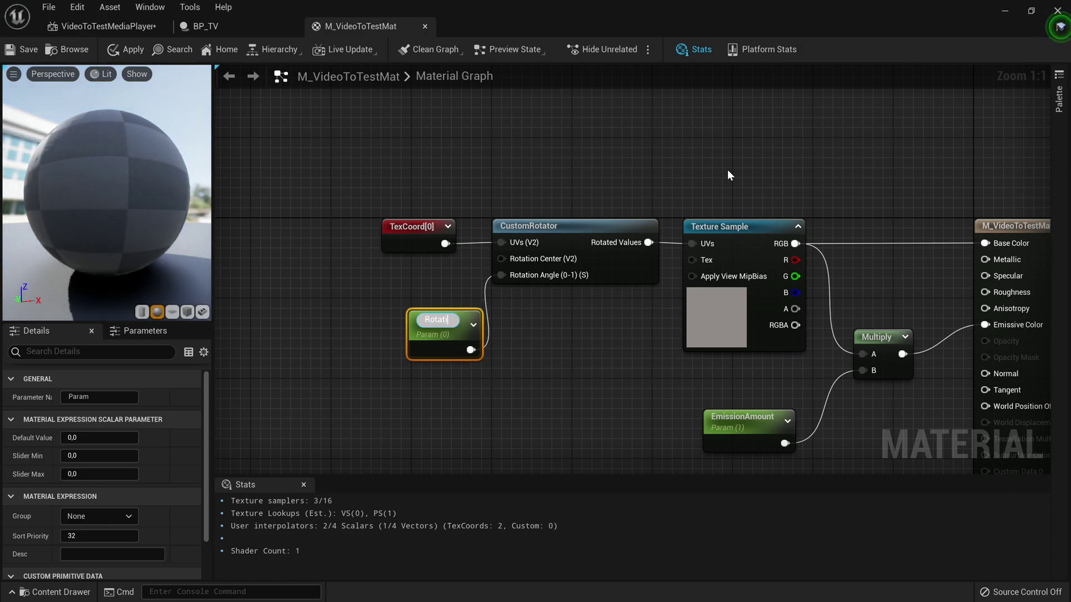
text(onAngle)
key(Return)
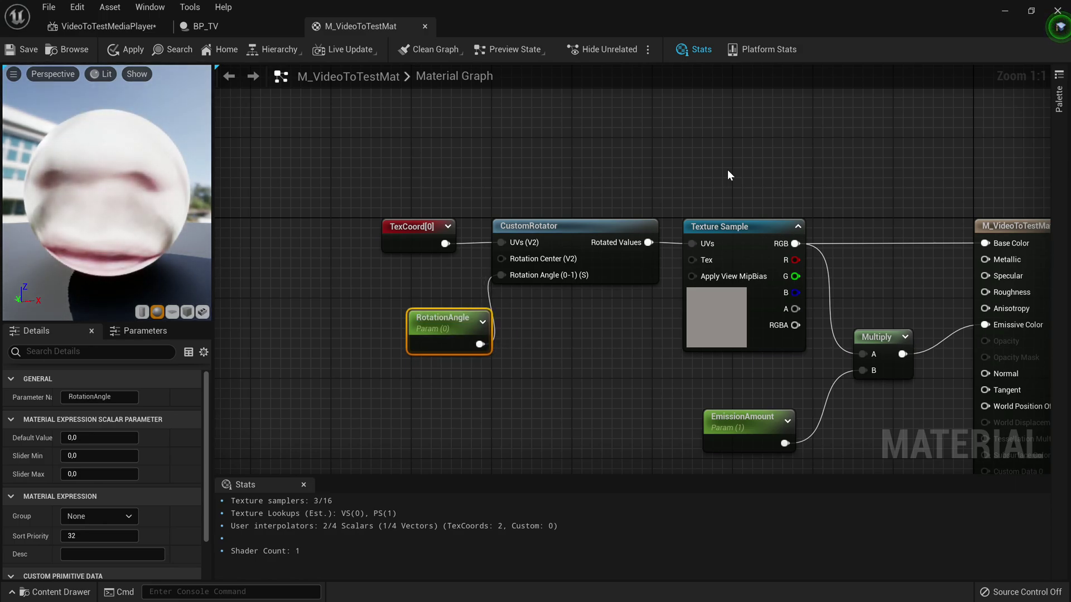
click(99, 474)
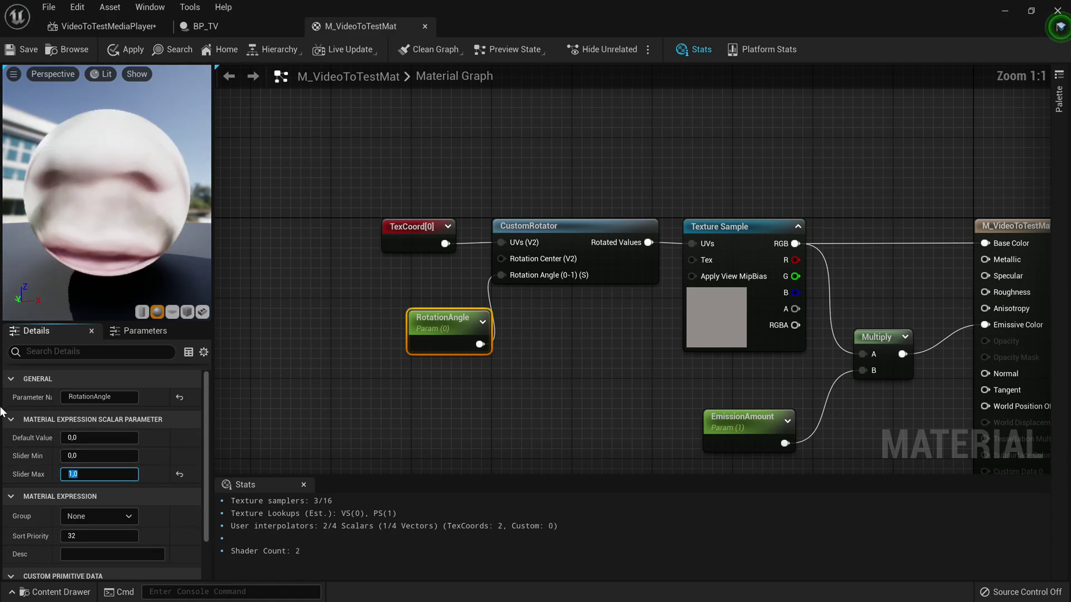
text(1)
key(Return)
Save the M_VideoToTestMat material and look over its finished node graph.
right_drag(356, 396, 416, 407)
key(ctrl+s)
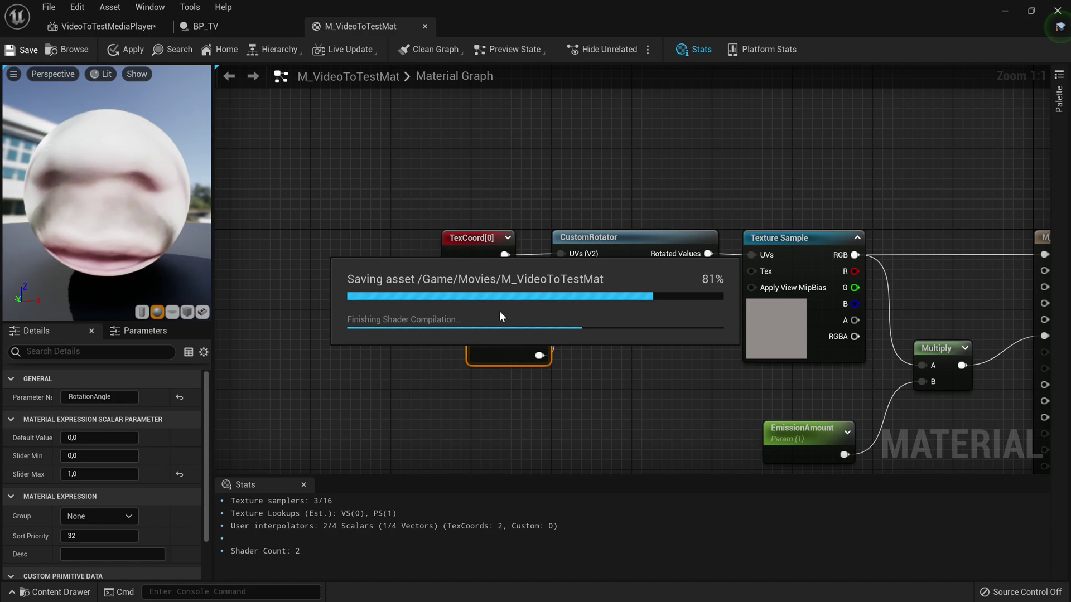
right_drag(597, 262, 446, 239)
right_drag(700, 313, 600, 339)
right_drag(664, 255, 721, 241)
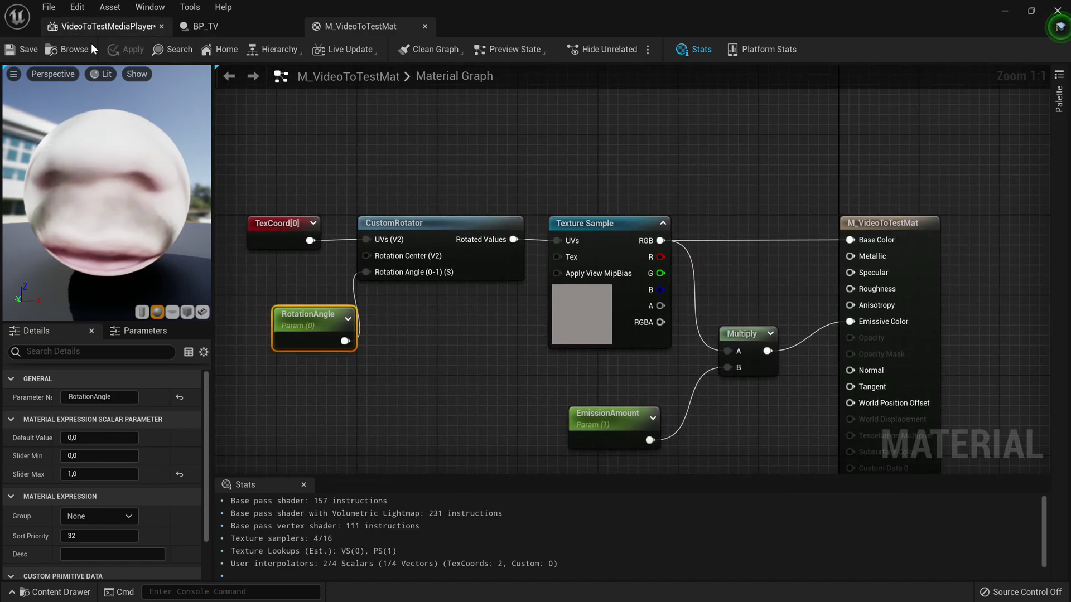
right_drag(601, 260, 568, 177)
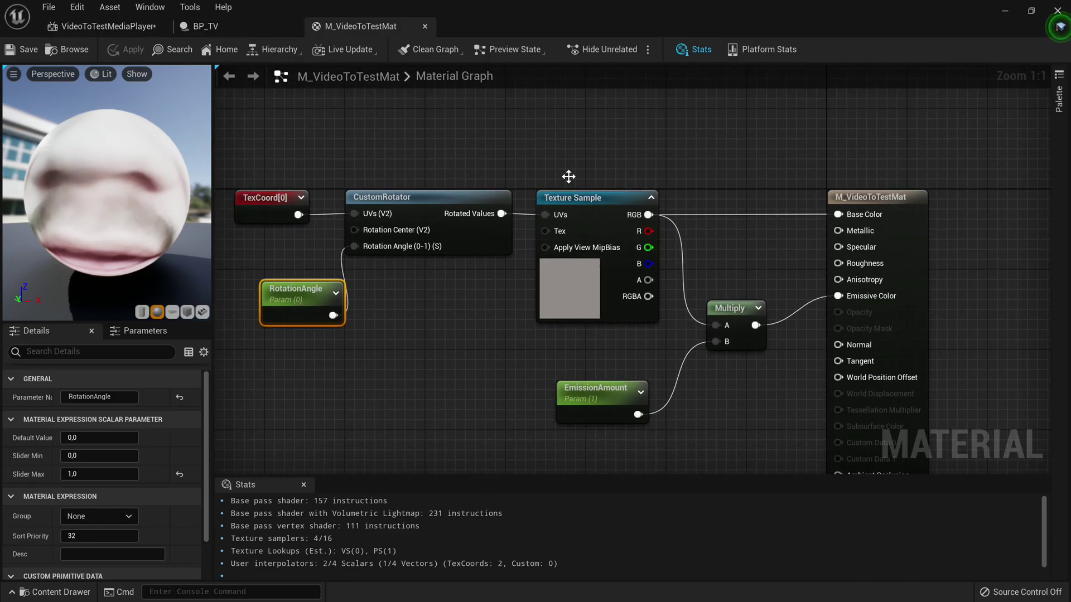
Return to the level and check the video on the TV screen in the viewport.
click(218, 27)
click(111, 26)
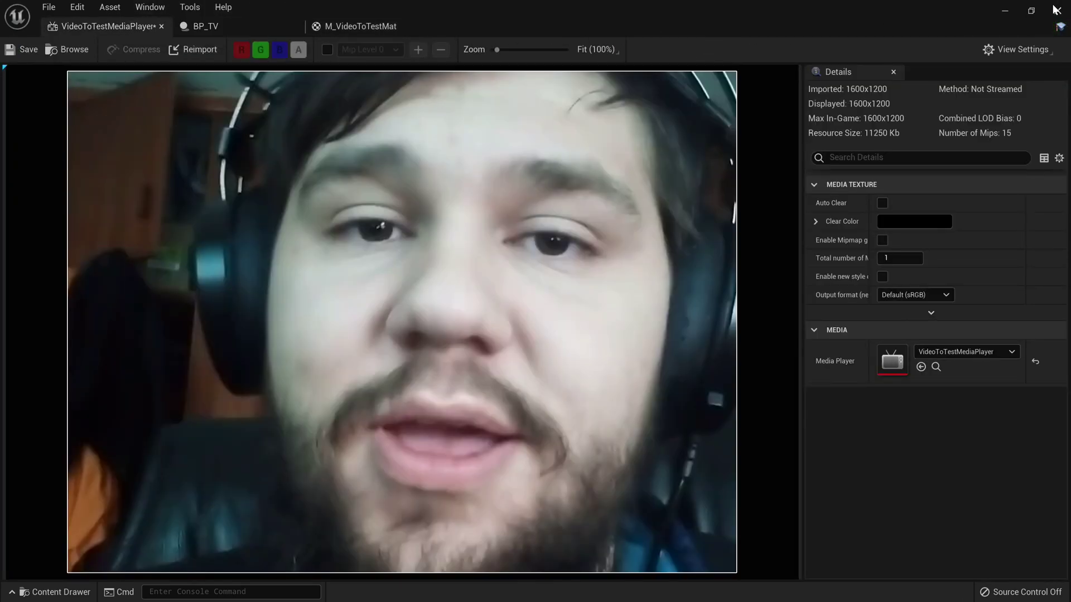
click(1004, 11)
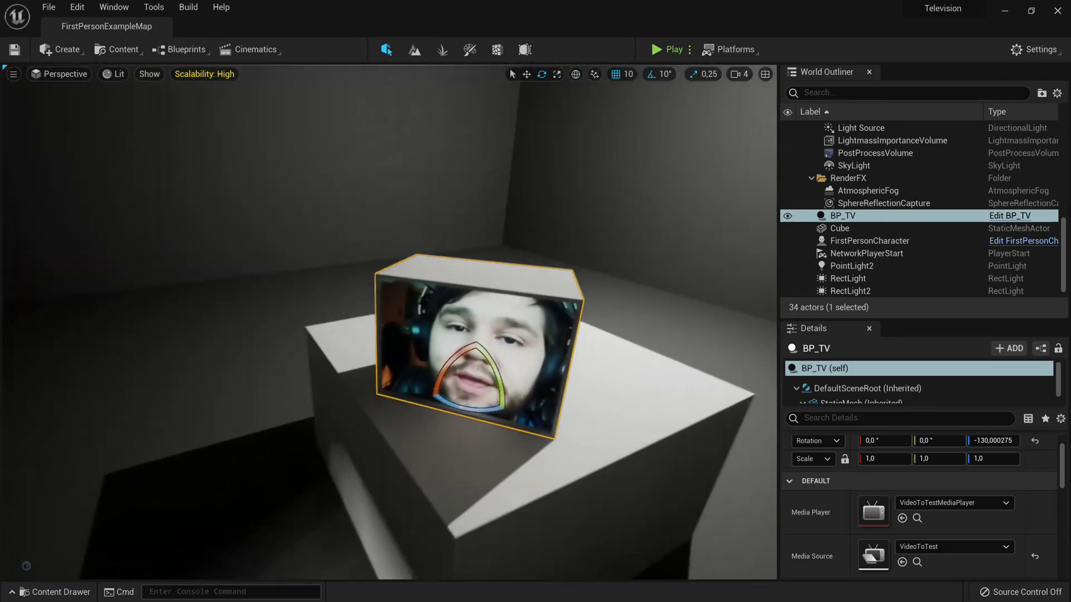
right_drag(479, 346, 524, 382)
key(w)
key(s)
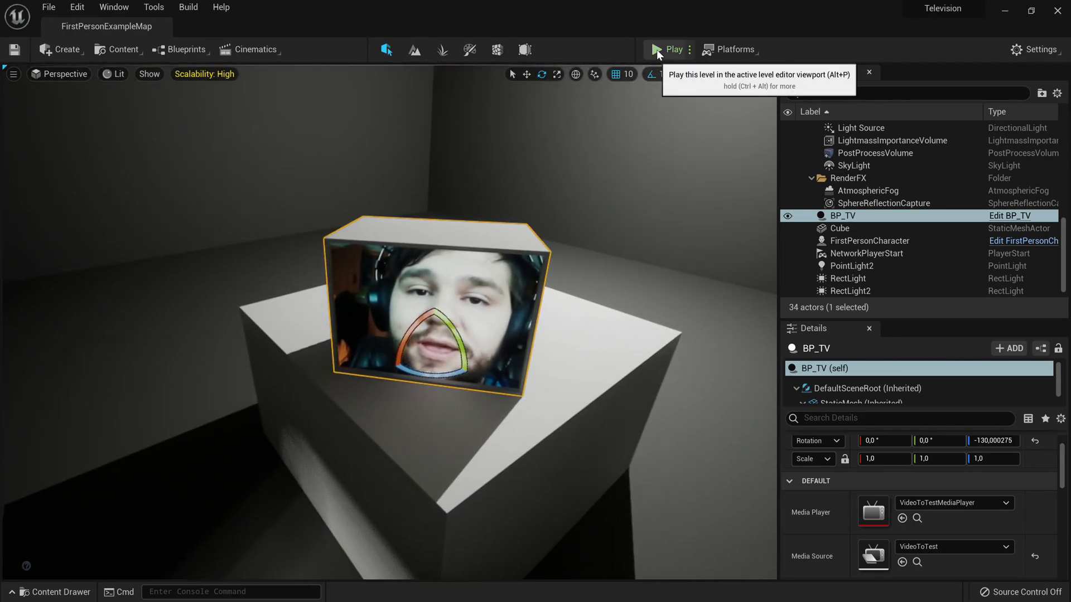
Play the level and walk around the TV at different distances and angles to check its video and spatialized sound, and stop playing.
click(657, 49)
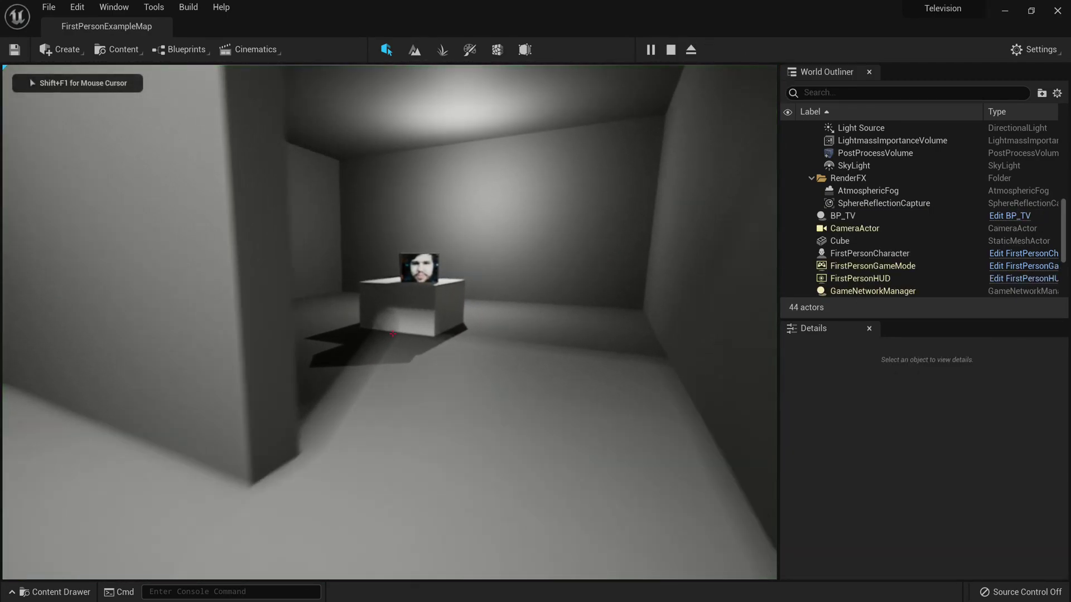
key(w)
key(a)
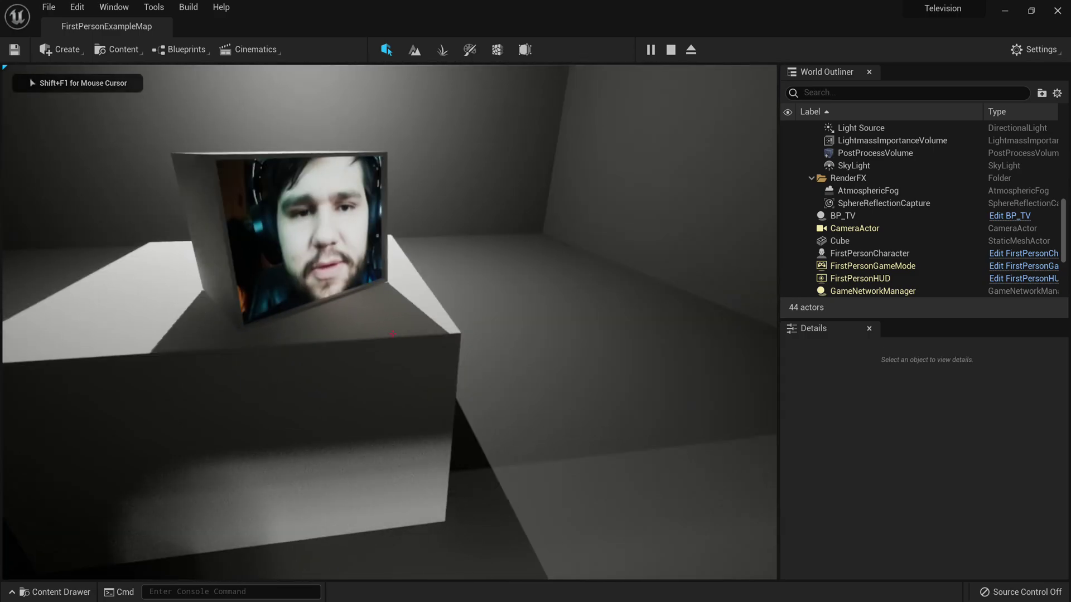
key(s)
key(d)
key(w)
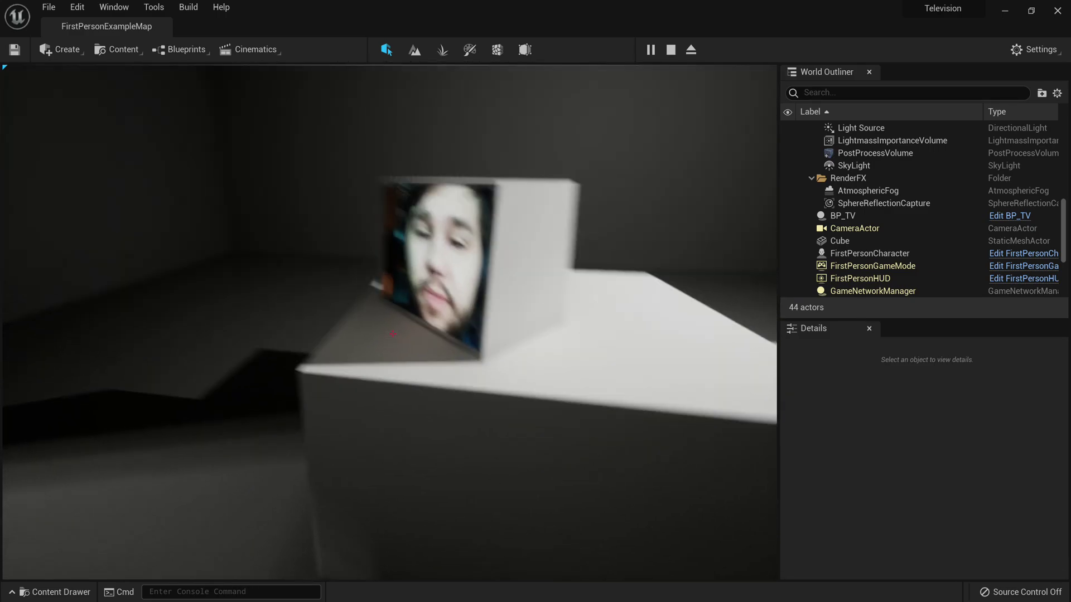
key(a)
key(s)
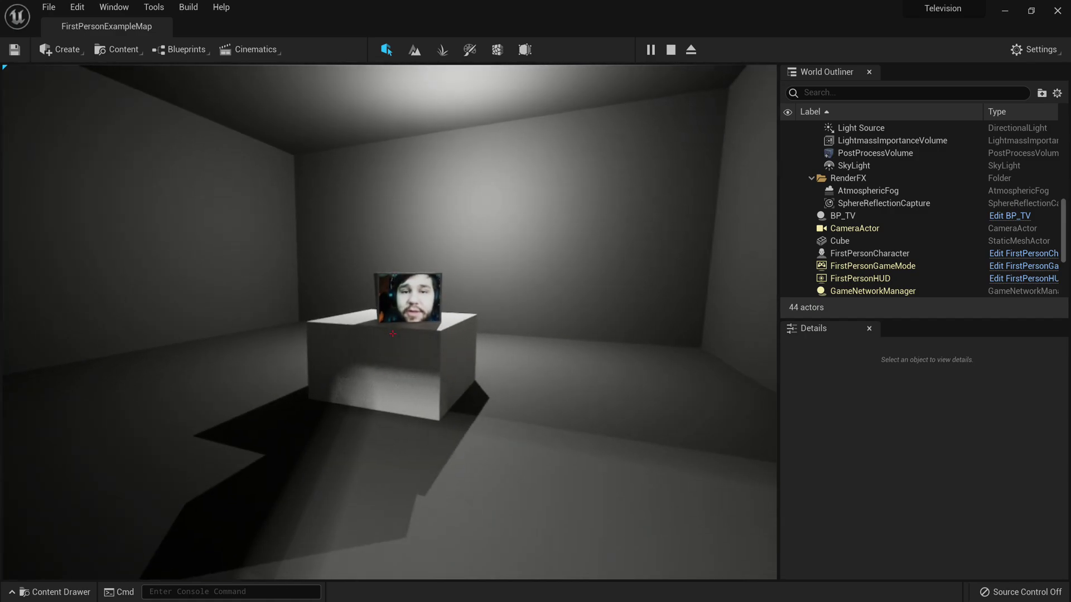
key(w)
key(s)
key(w)
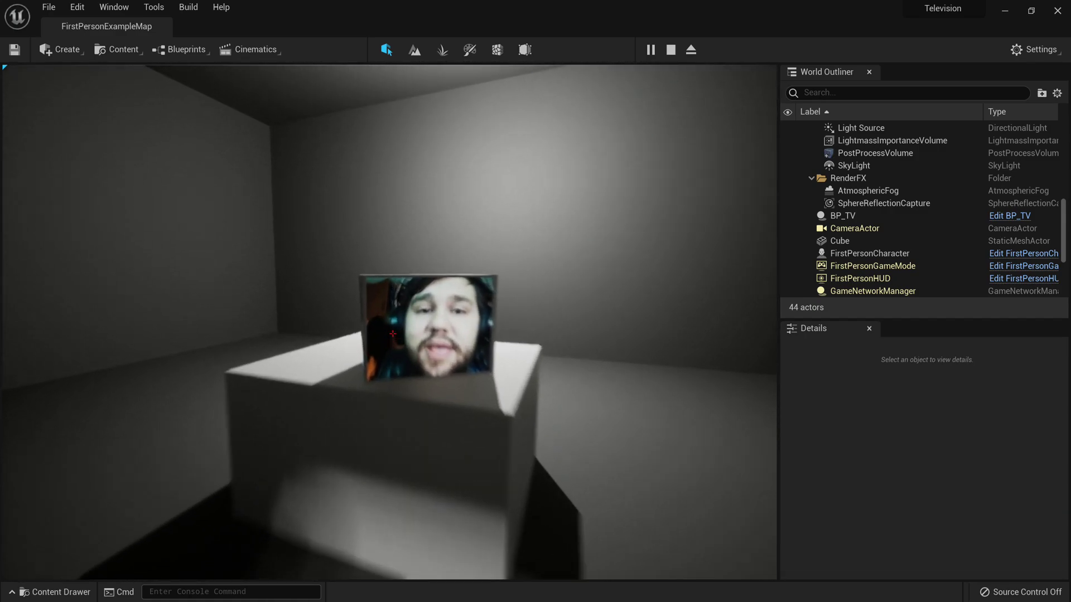
key(a)
key(s)
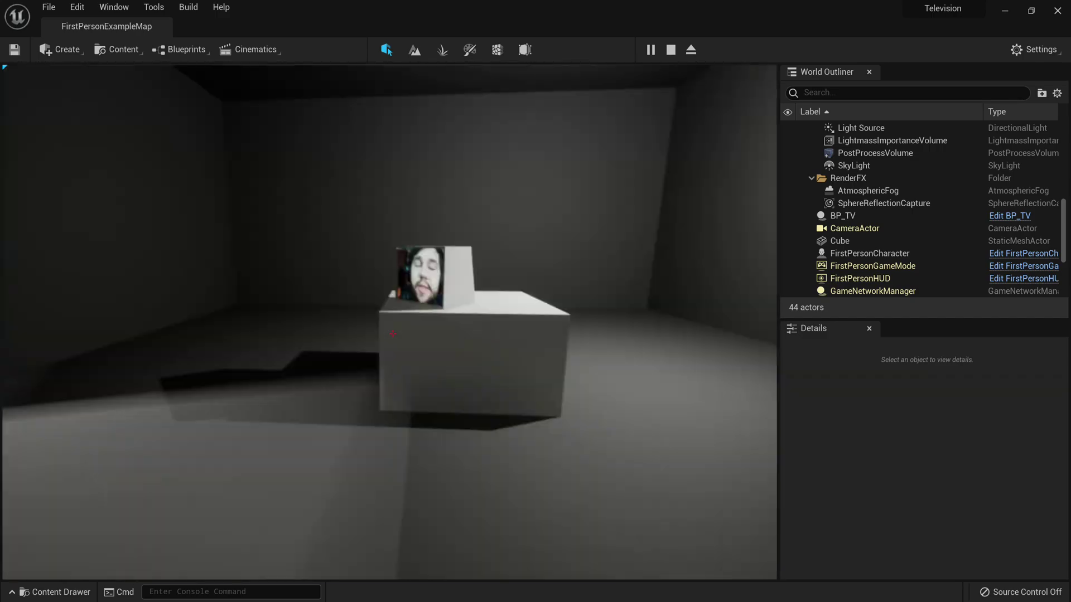
key(w)
key(Escape)
Examine the TV in the level viewport from close up and from outside the room.
key(a)
right_drag(389, 322, 457, 322)
key(w)
key(s)
key(w)
key(s)
right_drag(591, 289, 563, 289)
key(s)
Create a material instance of M_VideoToTestMat in the Movies folder, keep the name M_VideoToTestMat_Inst, and open it.
key(ctrl+space)
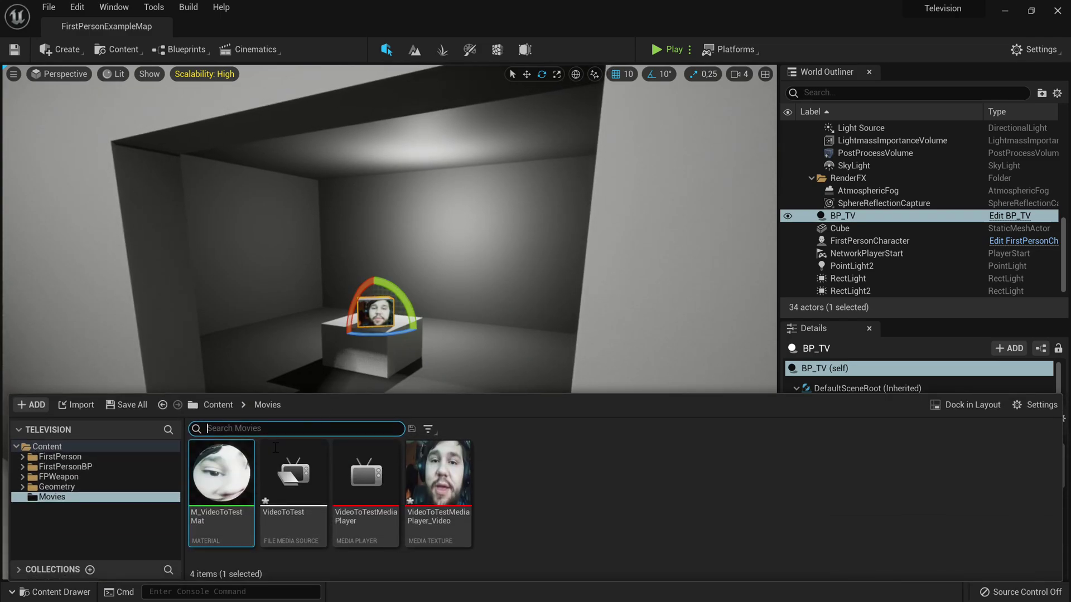
mouse_move(214, 489)
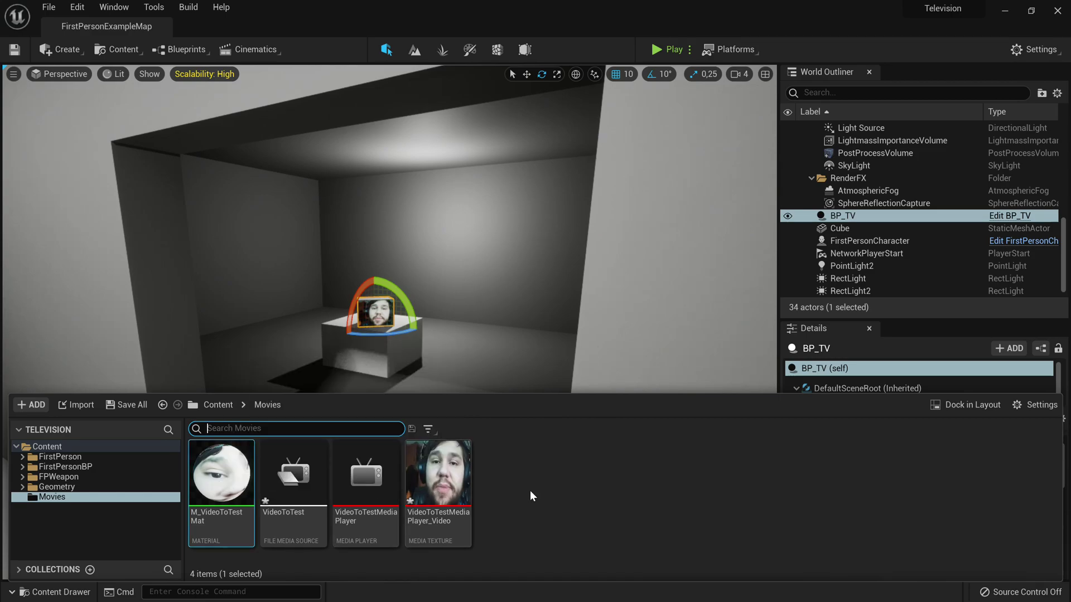
right_click(221, 471)
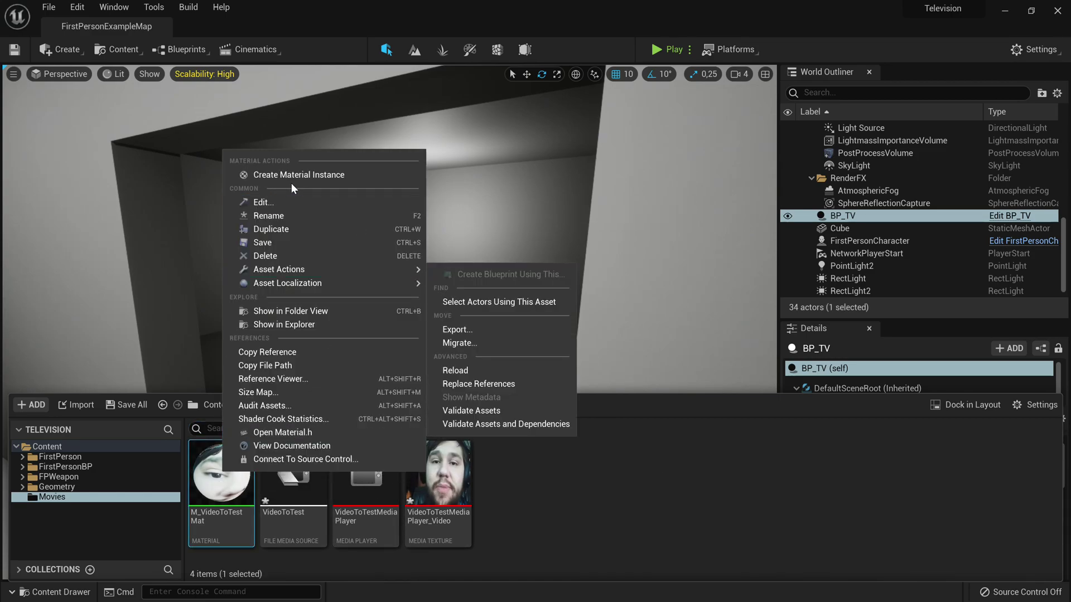
click(307, 175)
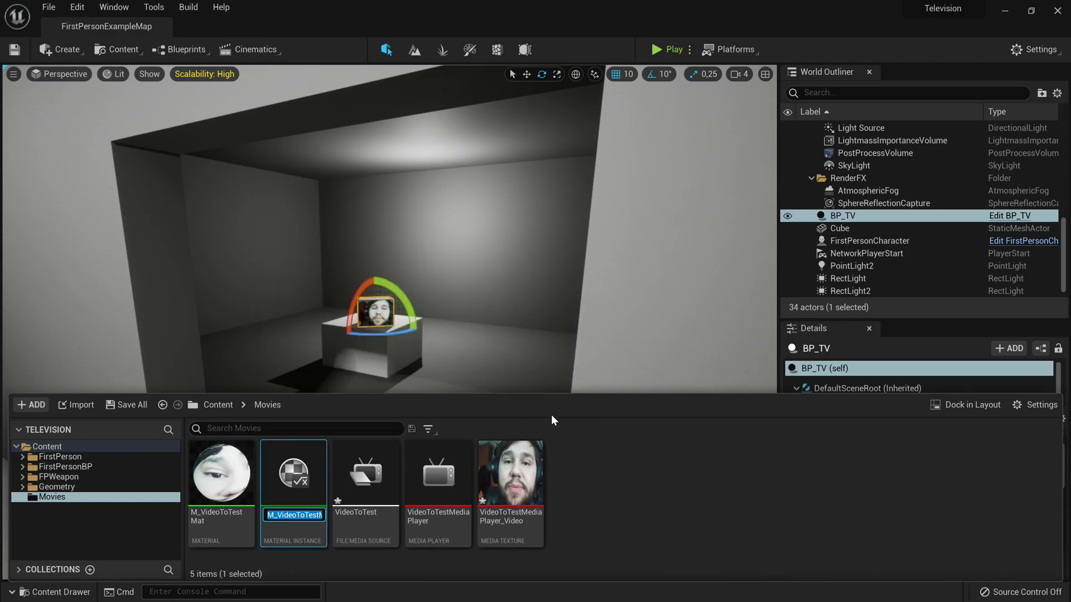
key(Return)
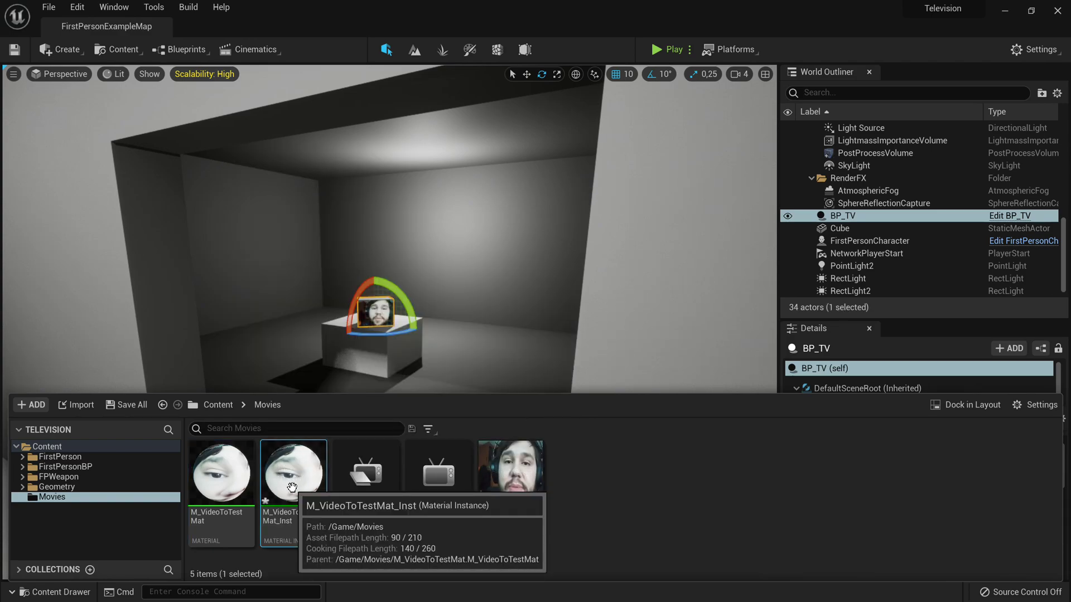
double_click(292, 489)
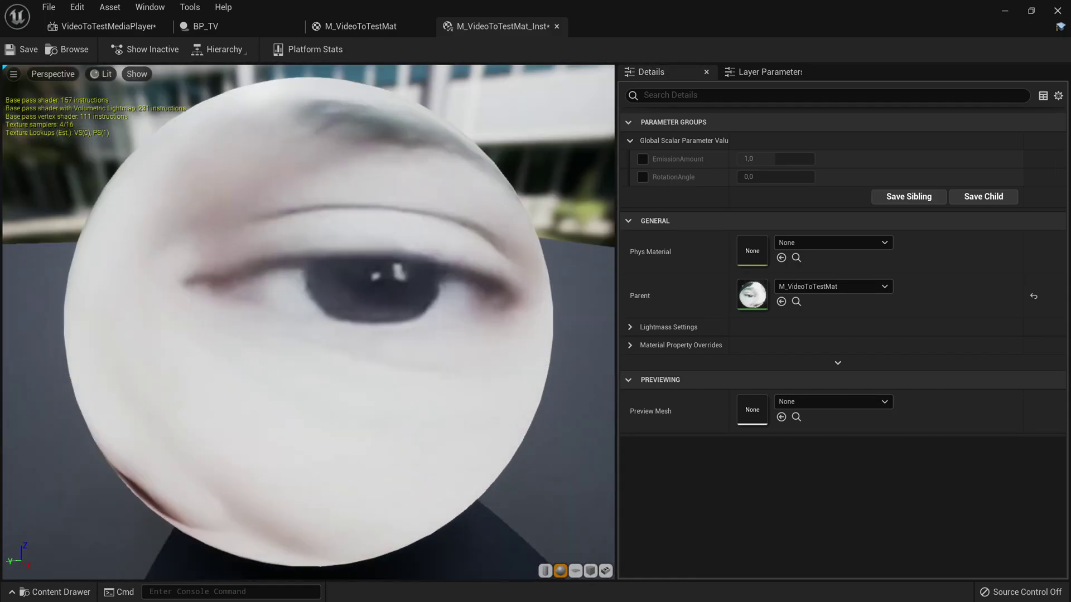
Override EmissionAmount in the material instance, trying 0 and 2, and save the instance with each value.
drag(297, 286, 297, 329)
scroll(296, 286, down, 5)
mouse_move(297, 285)
mouse_down()
mouse_move(491, 245)
mouse_move(304, 279)
mouse_up()
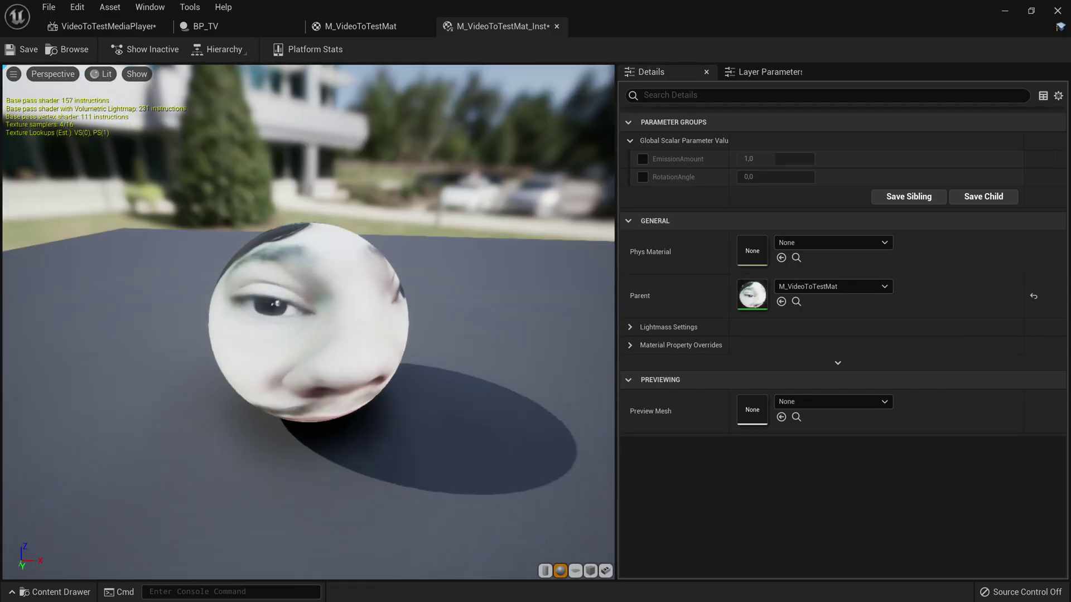
click(642, 159)
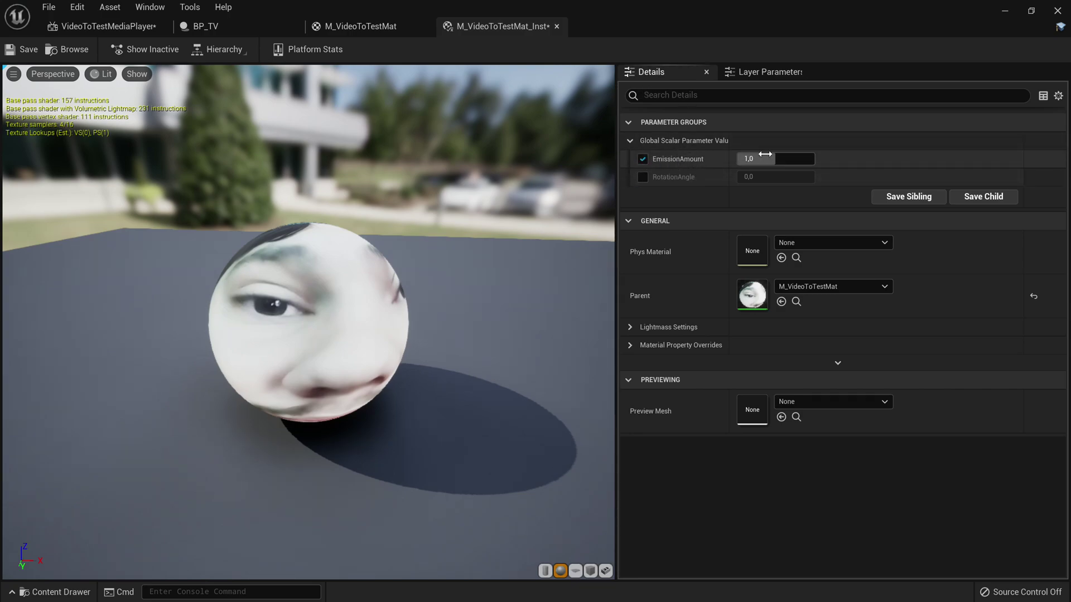
drag(777, 159, 741, 159)
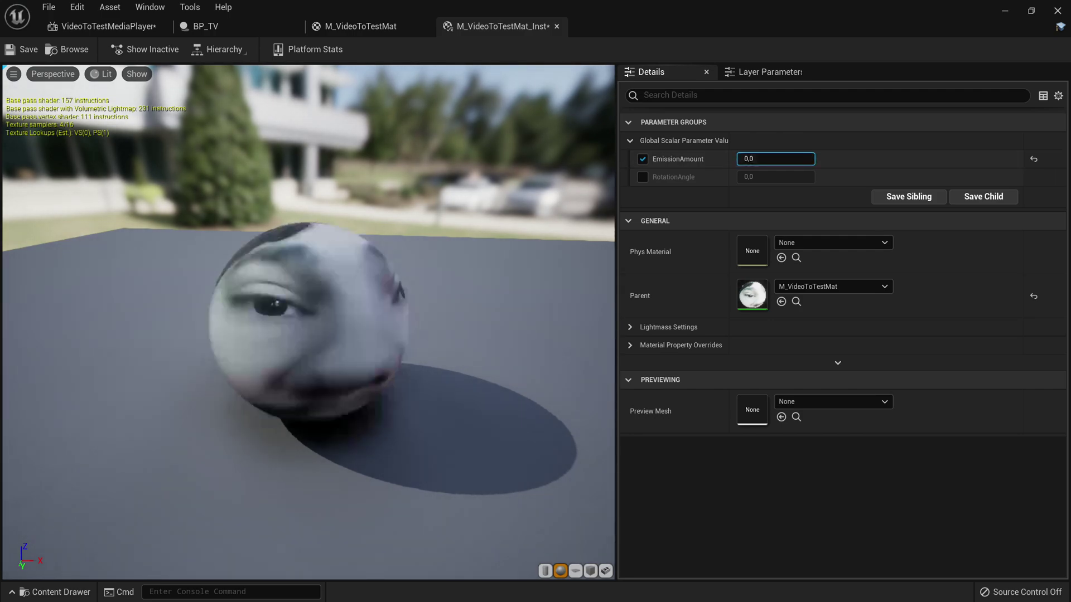
click(30, 55)
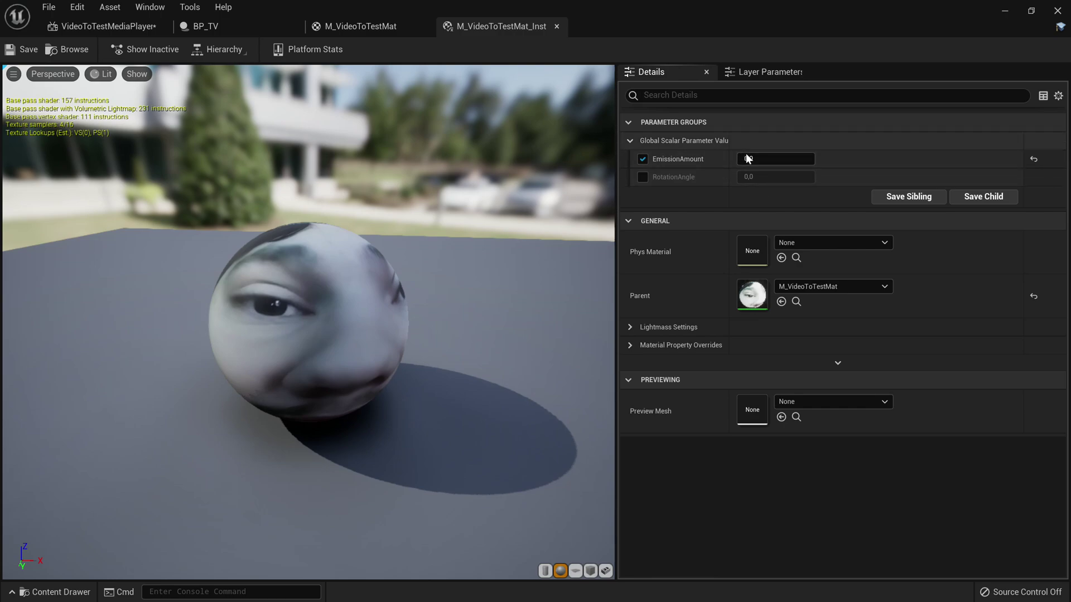
drag(748, 159, 803, 159)
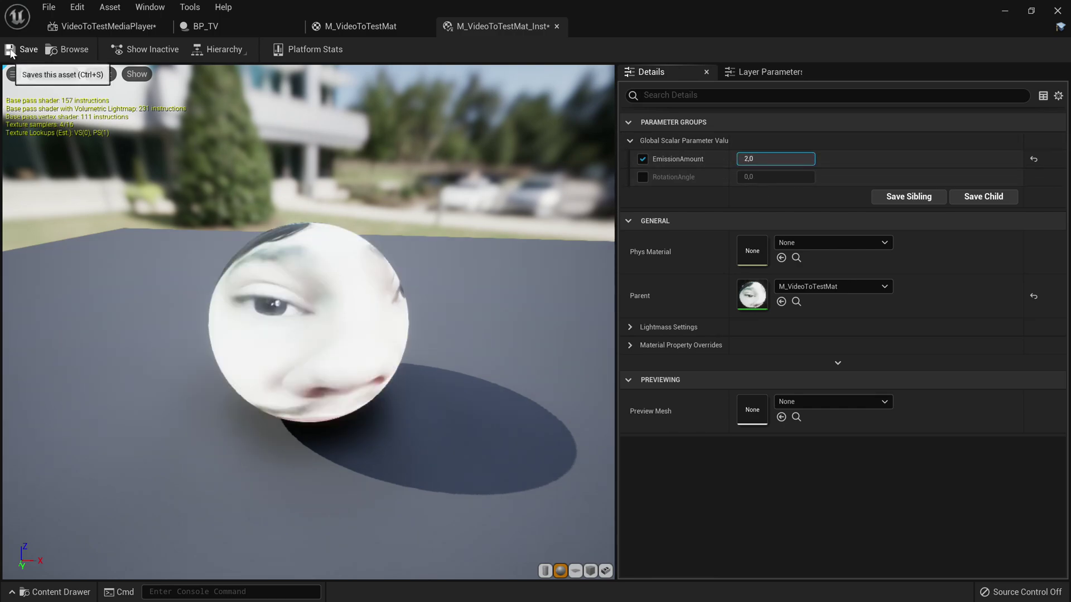
drag(391, 234, 502, 228)
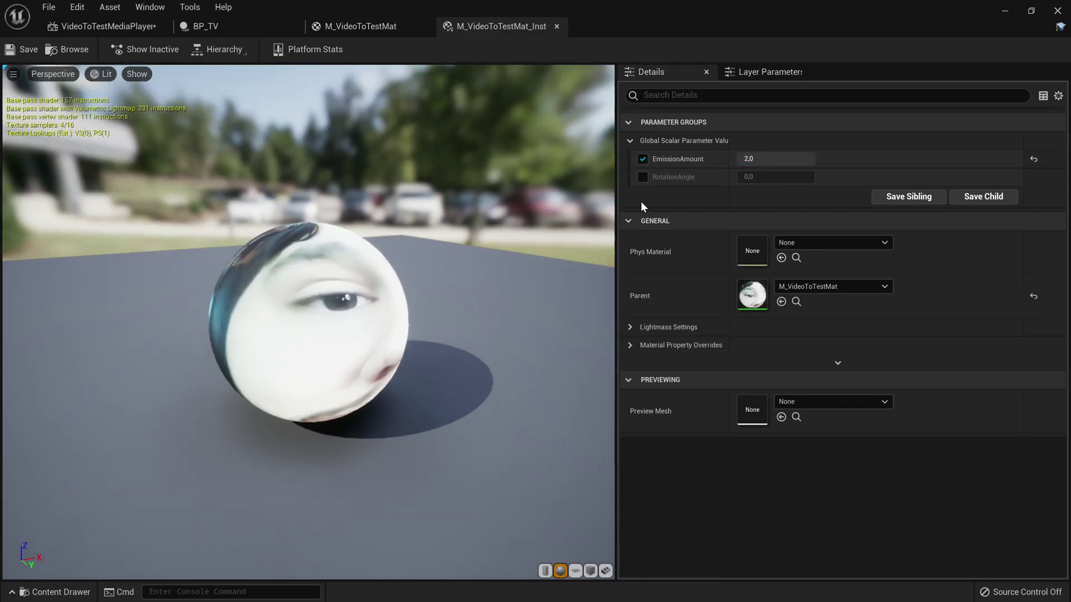
Set EmissionAmount back to 1 and disable its override in the material instance.
click(747, 159)
text(1)
key(Return)
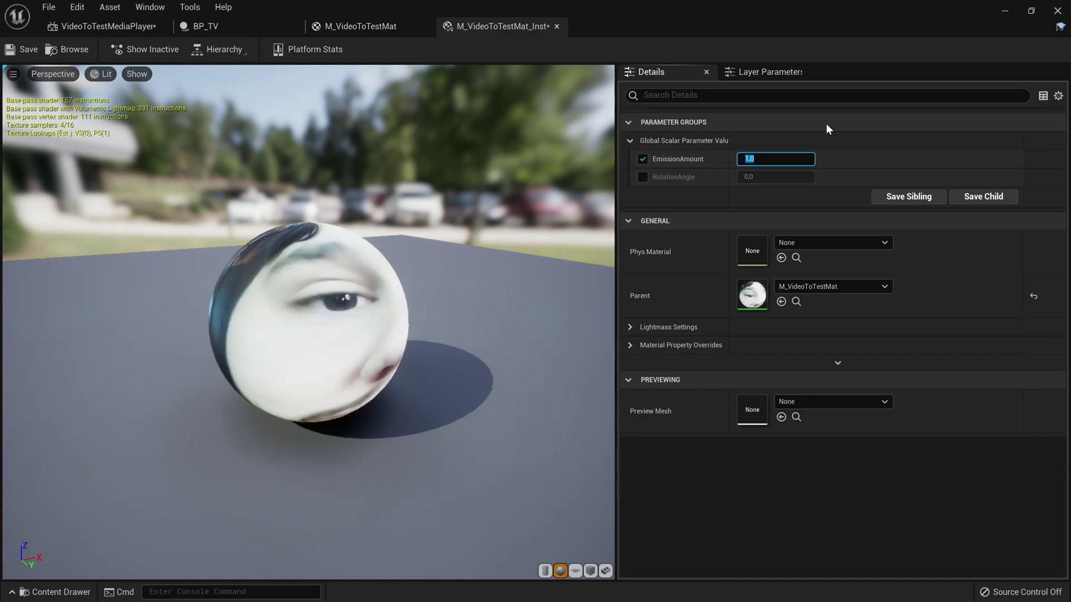
click(642, 159)
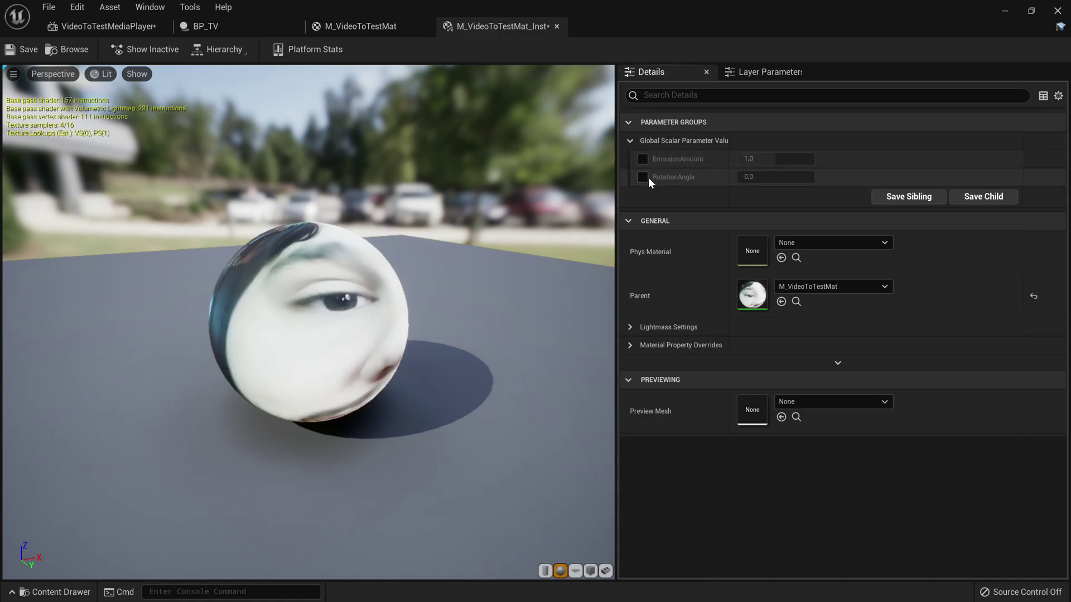
Enable the RotationAngle override in the material instance and set it to 1.
click(642, 177)
drag(754, 177, 814, 176)
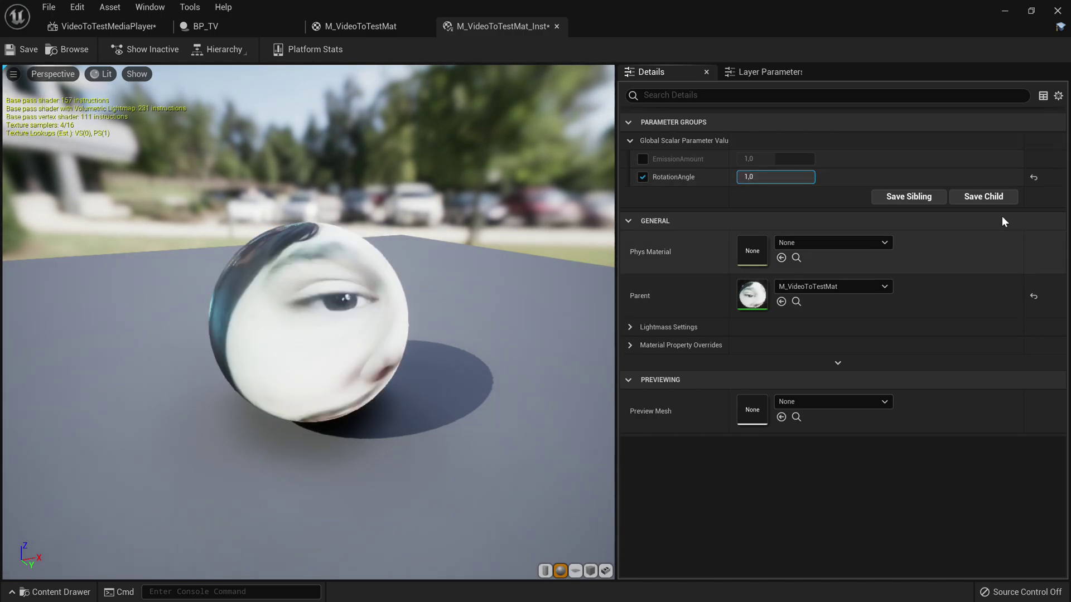
Disable the RotationAngle override in the material instance, save the instance, and return to the level.
click(642, 177)
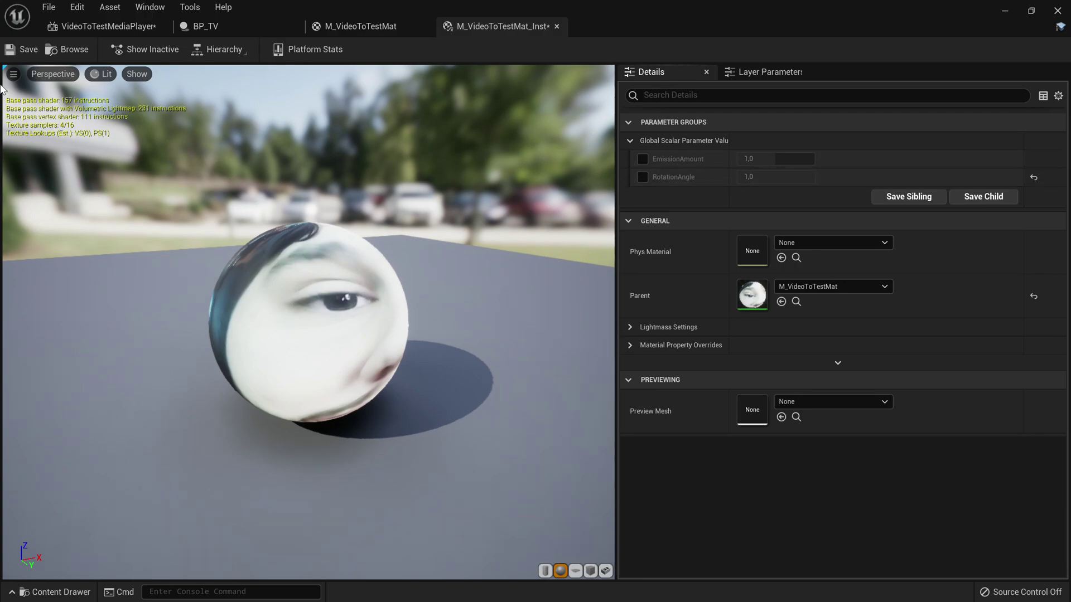
click(16, 49)
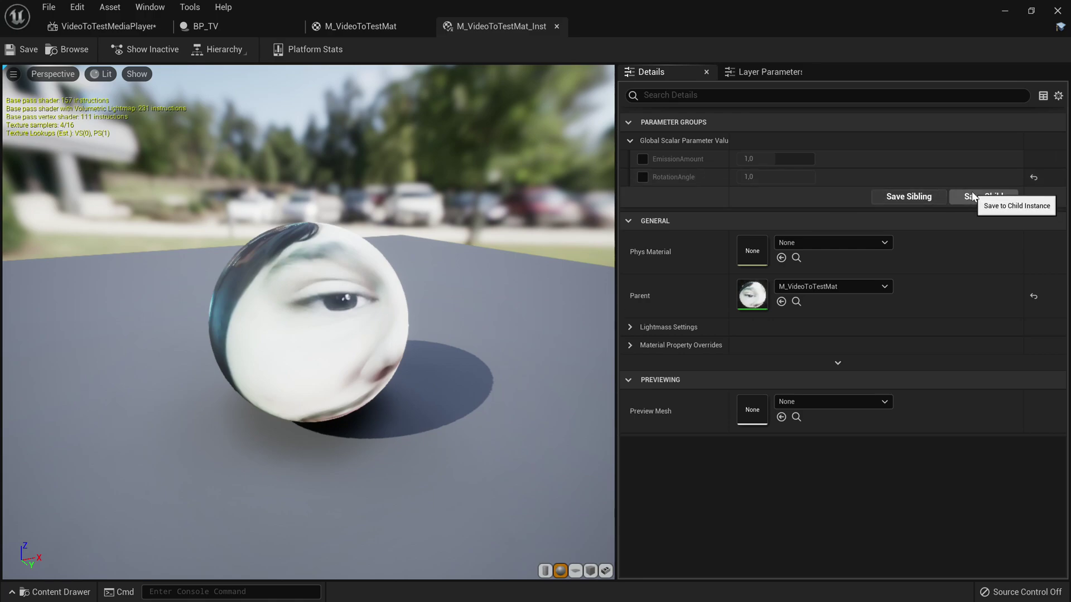
click(106, 26)
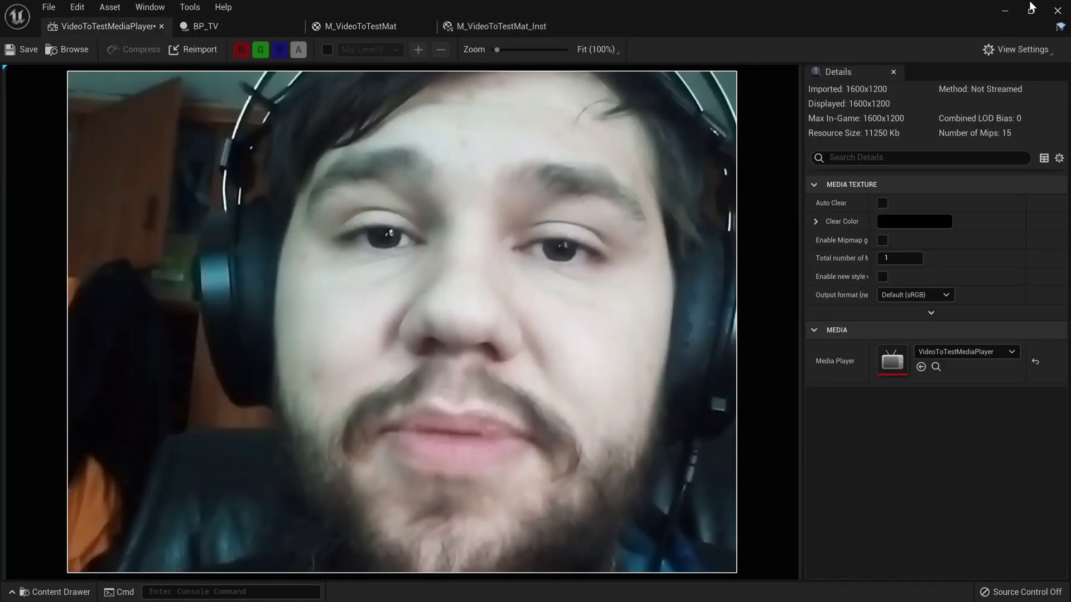
click(1004, 11)
key(w)
mouse_move(388, 321)
right_down()
mouse_move(393, 335)
mouse_move(384, 322)
right_up()
key(ctrl+space)
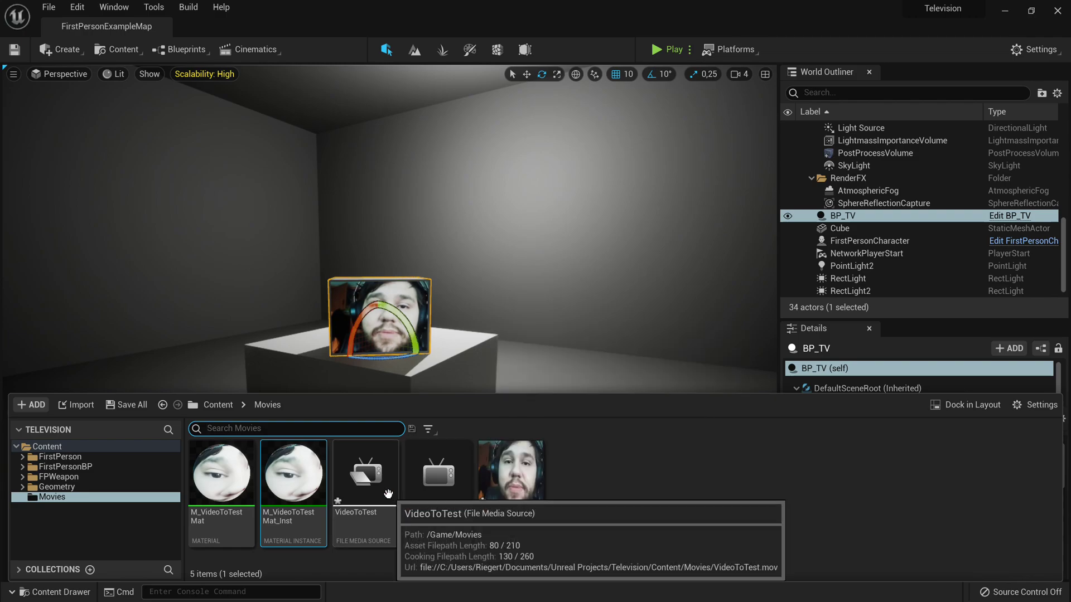
click(240, 349)
key(s)
mouse_move(473, 302)
right_down()
mouse_move(491, 323)
mouse_move(472, 302)
right_up()
key(ctrl+space)
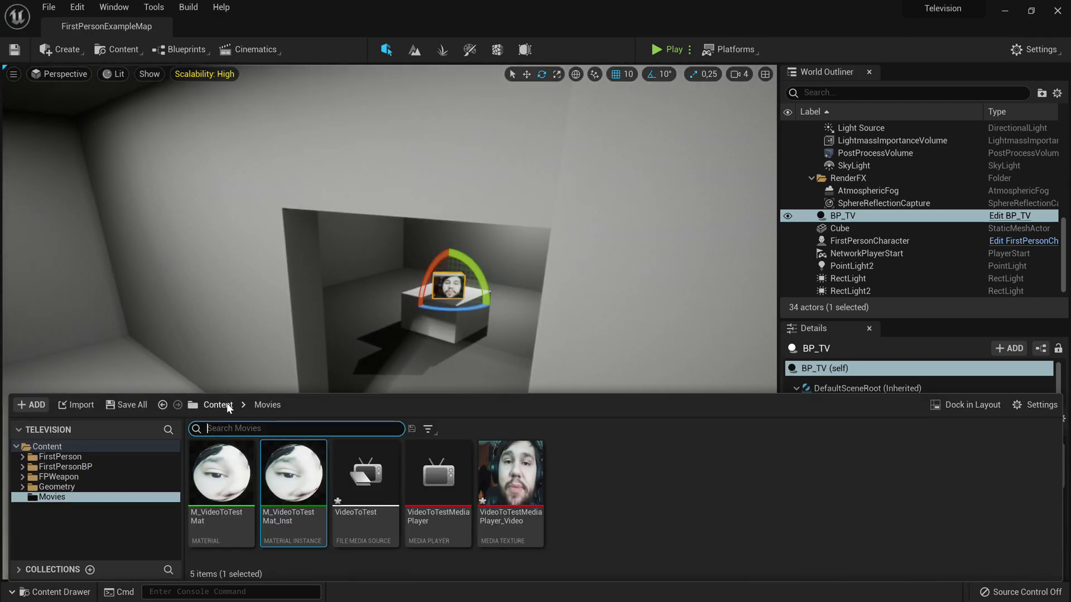
Assign M_VideoToTestMat_Inst to Element 0 of the StaticMesh component on the placed BP_TV and save the level.
key(w)
mouse_move(359, 277)
right_down()
mouse_move(357, 259)
mouse_move(349, 274)
mouse_move(368, 279)
mouse_move(359, 277)
right_up()
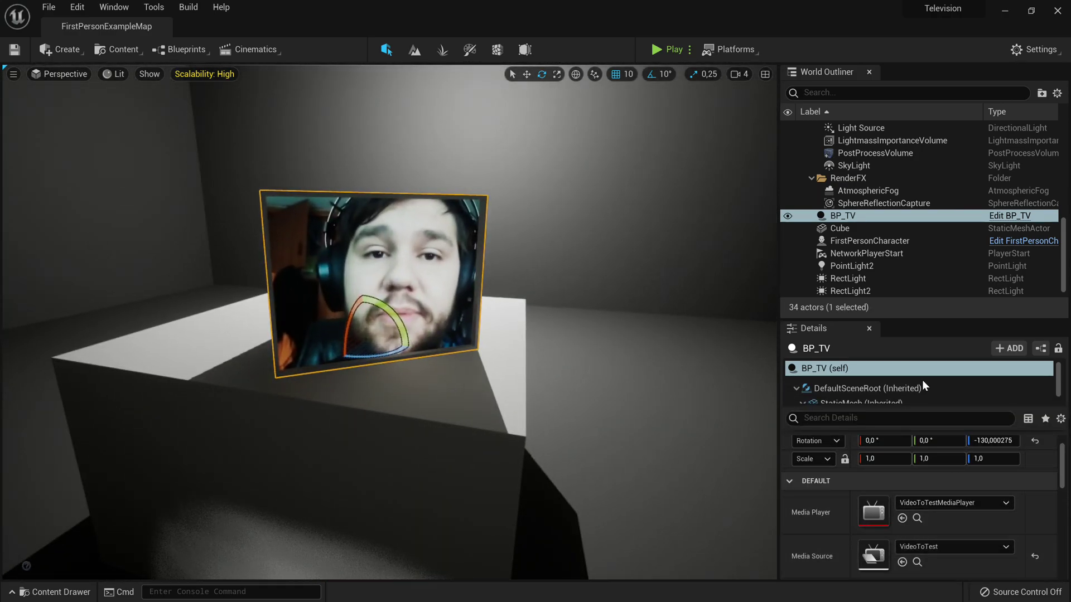
scroll(846, 398, down, 1)
click(856, 383)
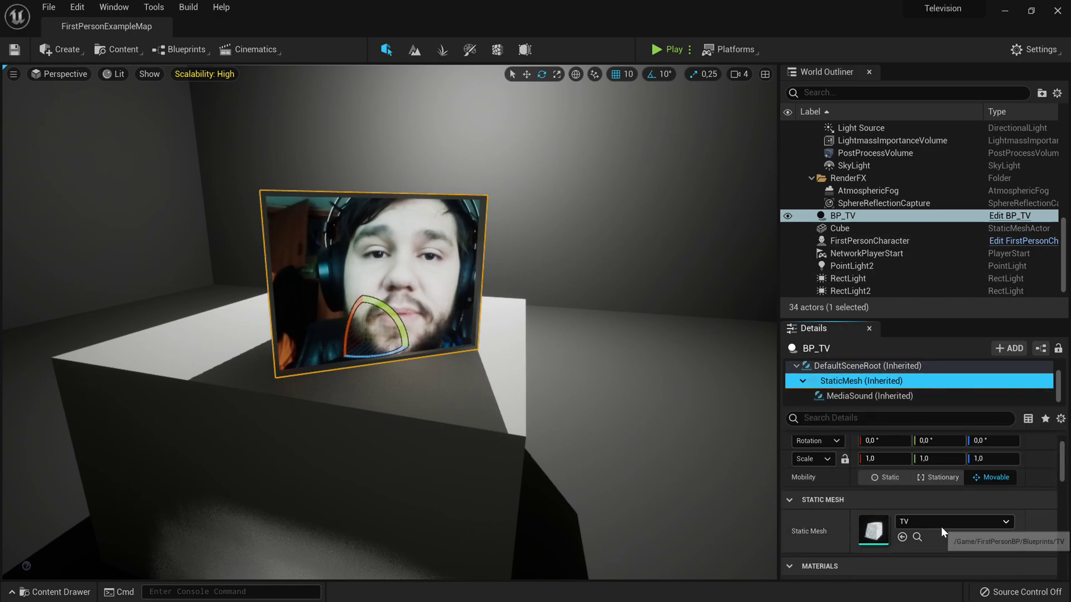
scroll(948, 527, down, 2)
scroll(962, 521, down, 1)
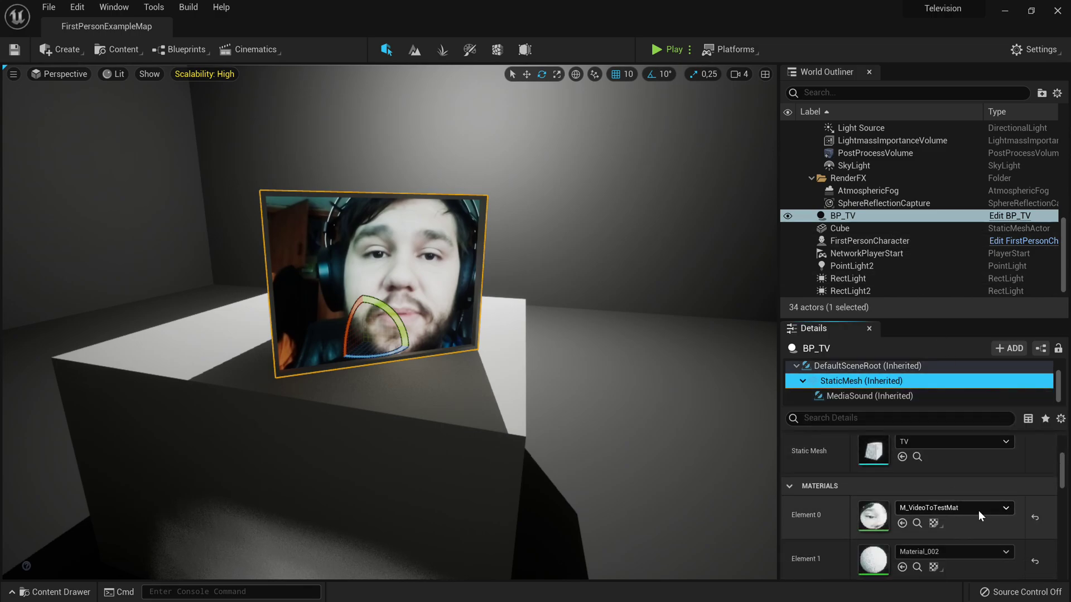
click(978, 508)
click(979, 446)
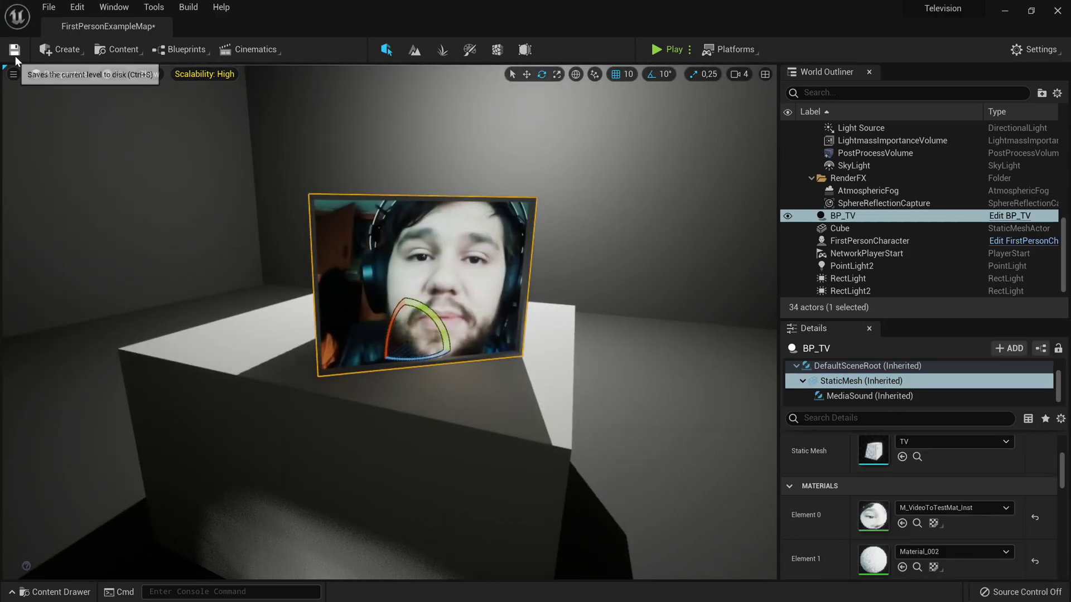
click(15, 50)
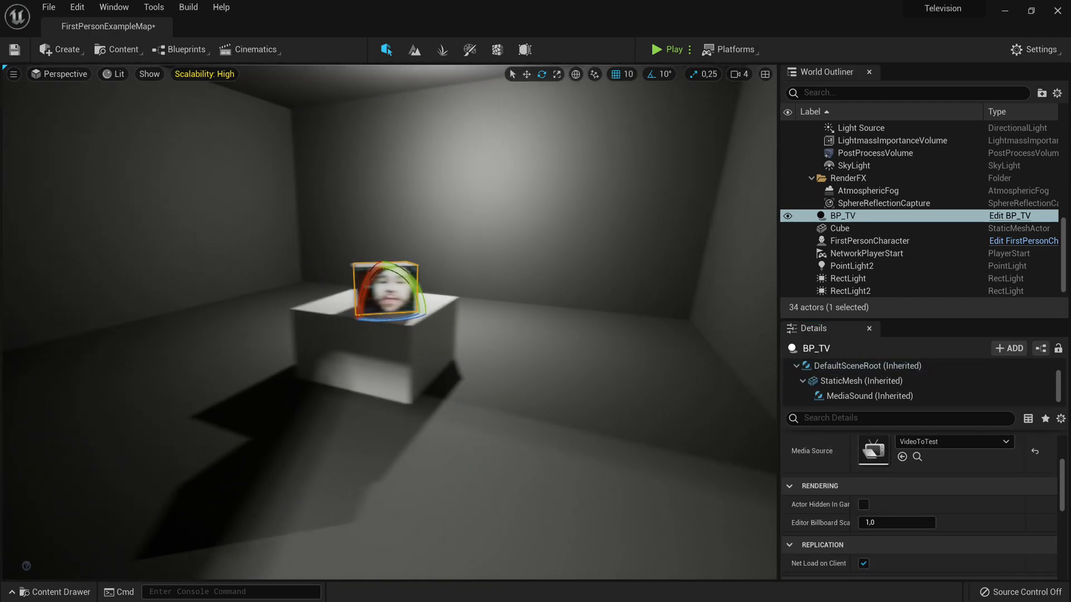
Place a second BP_TV on the floor beside the cube and set its Media Source to VideoToTest.
key(ctrl+space)
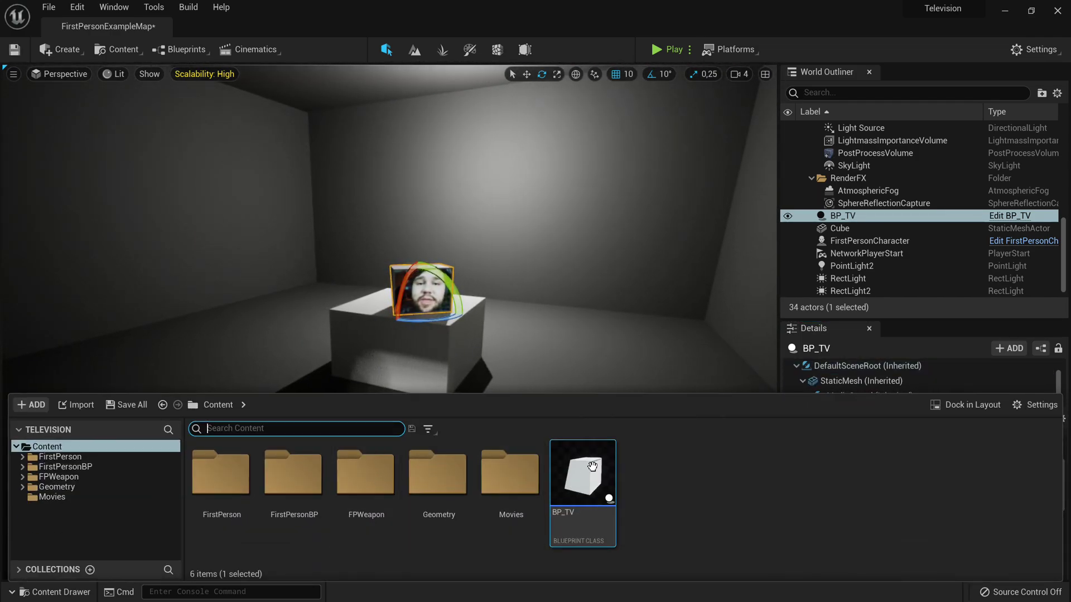
drag(593, 466, 527, 477)
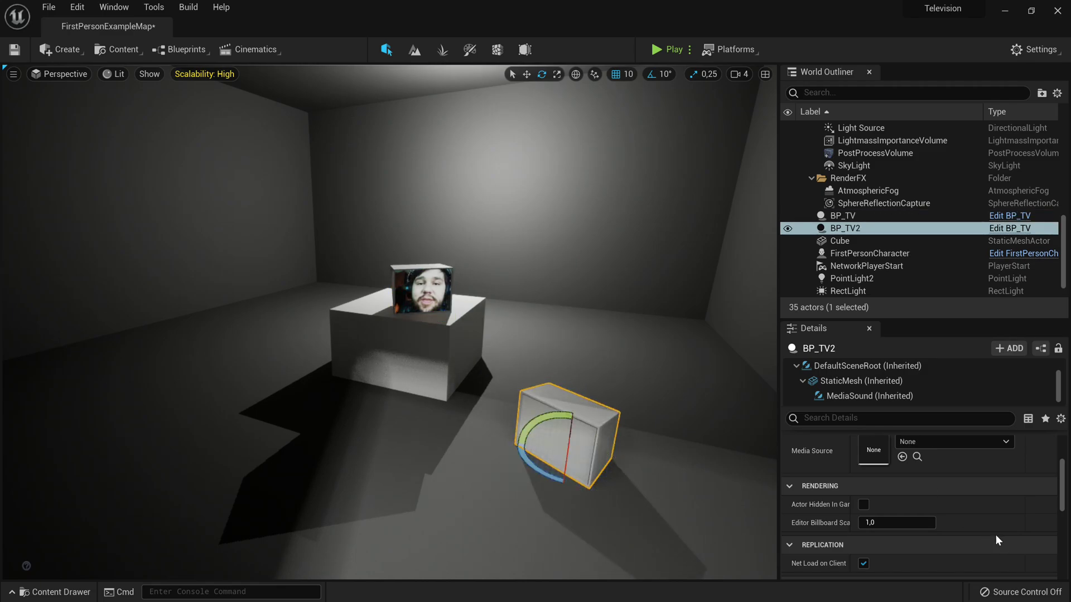
scroll(956, 486, up, 2)
scroll(946, 446, up, 1)
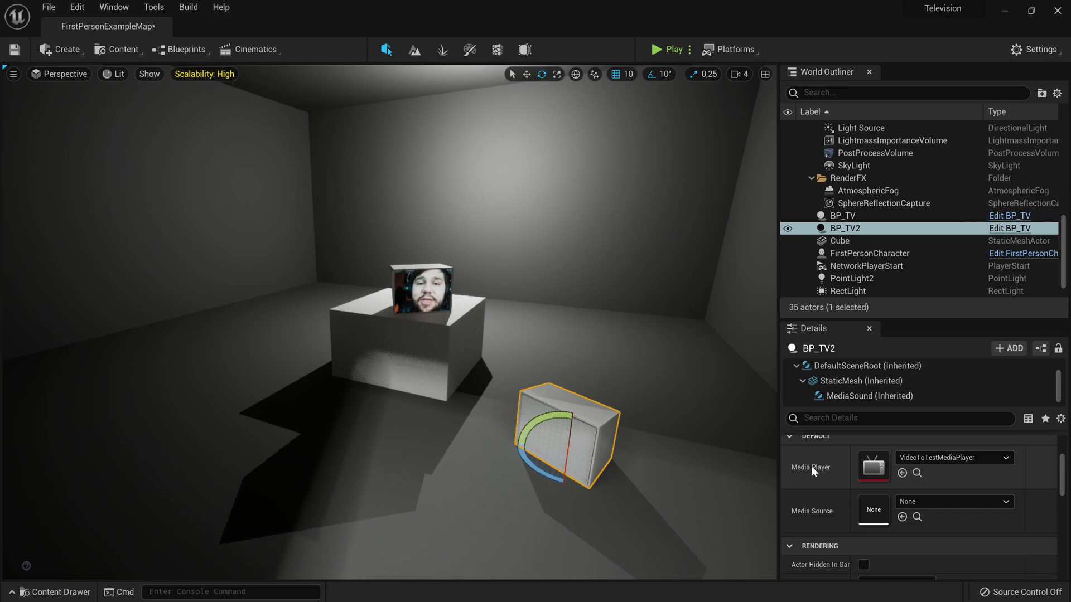
click(943, 501)
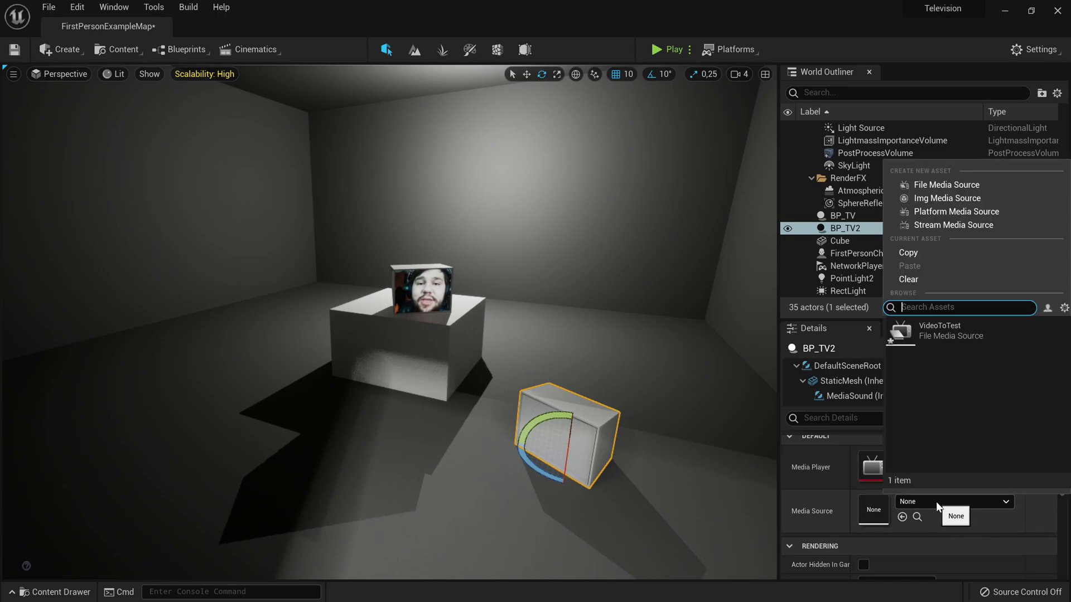
click(931, 344)
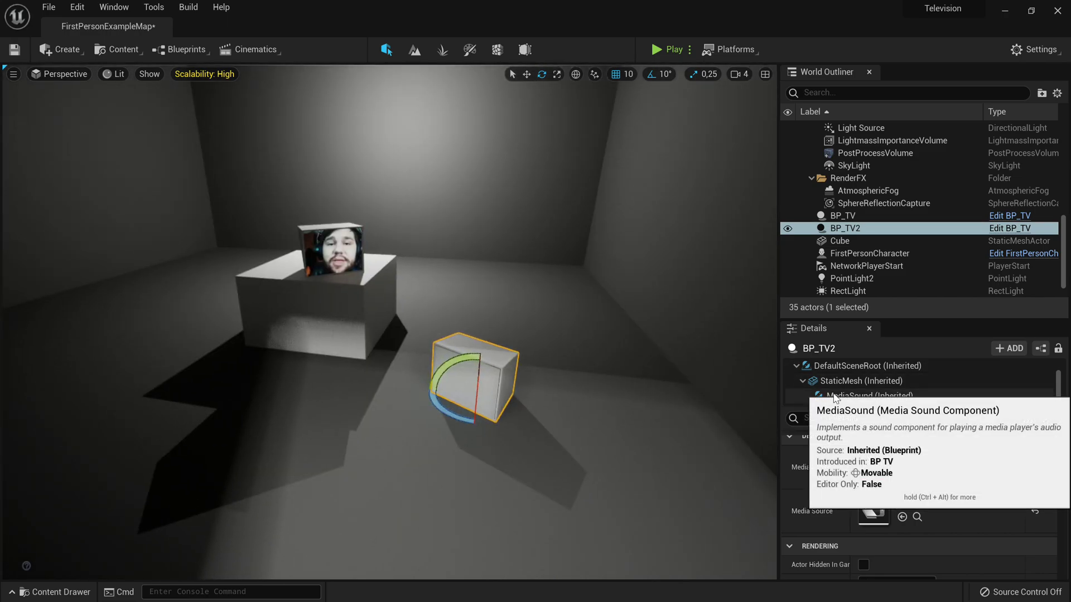
Assign M_VideoToTestMat_Inst to Element 0 of the second TV's StaticMesh component.
click(844, 382)
scroll(1011, 529, down, 2)
click(966, 475)
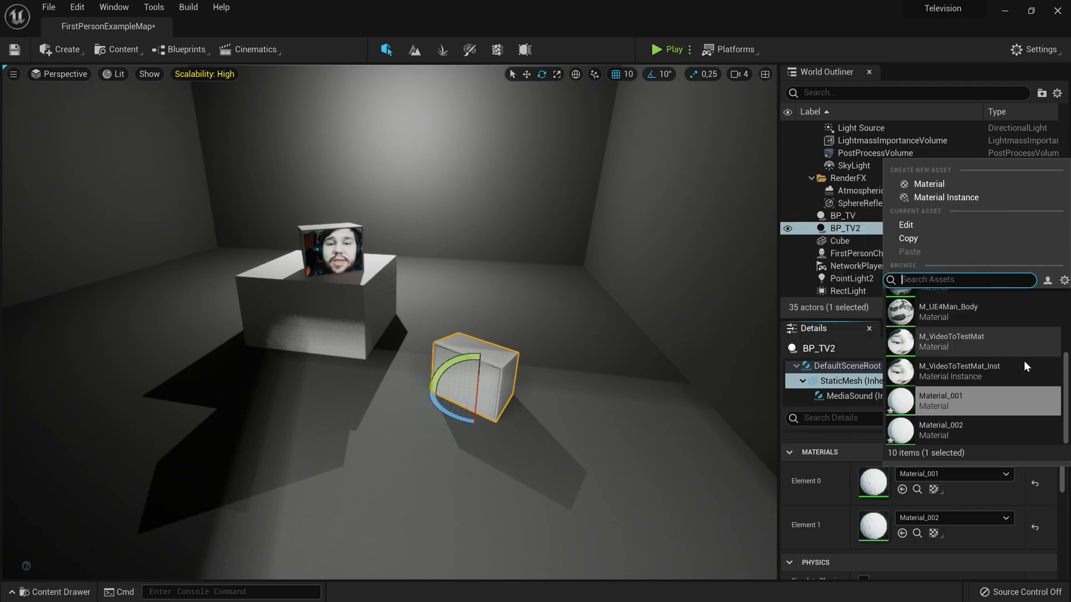
click(981, 368)
Play the level, walk up to the two TVs to check video playback on both screens, and stop playing.
click(673, 50)
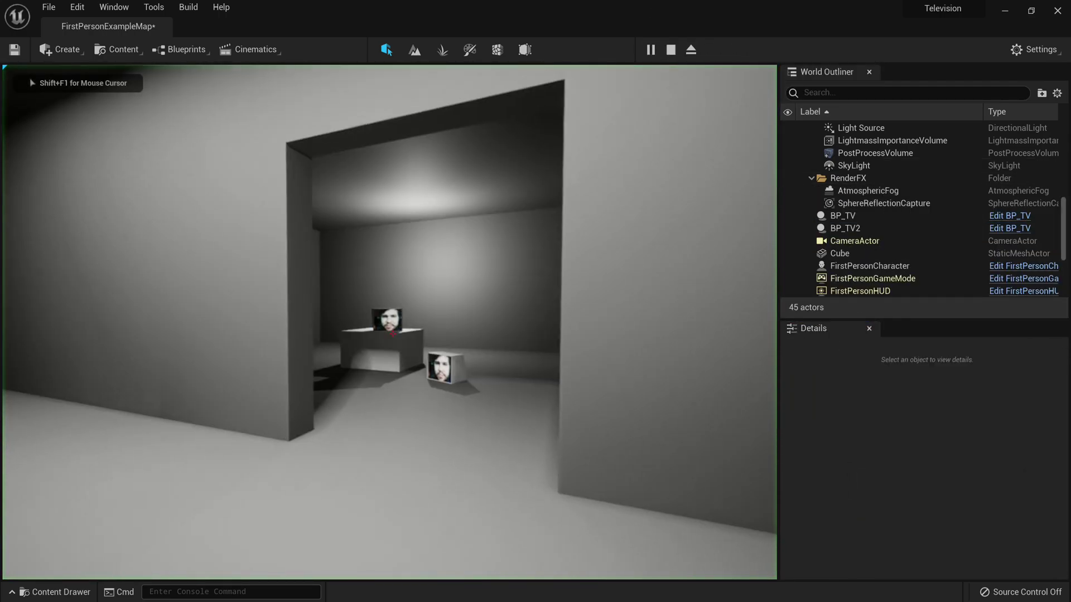
key(w)
key(w)
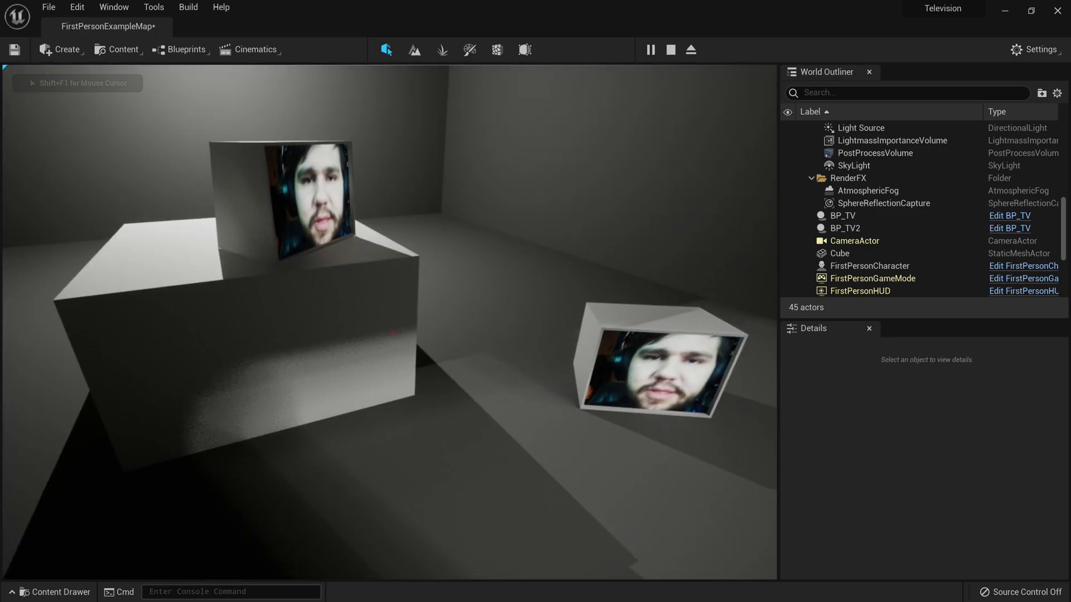
key(Escape)
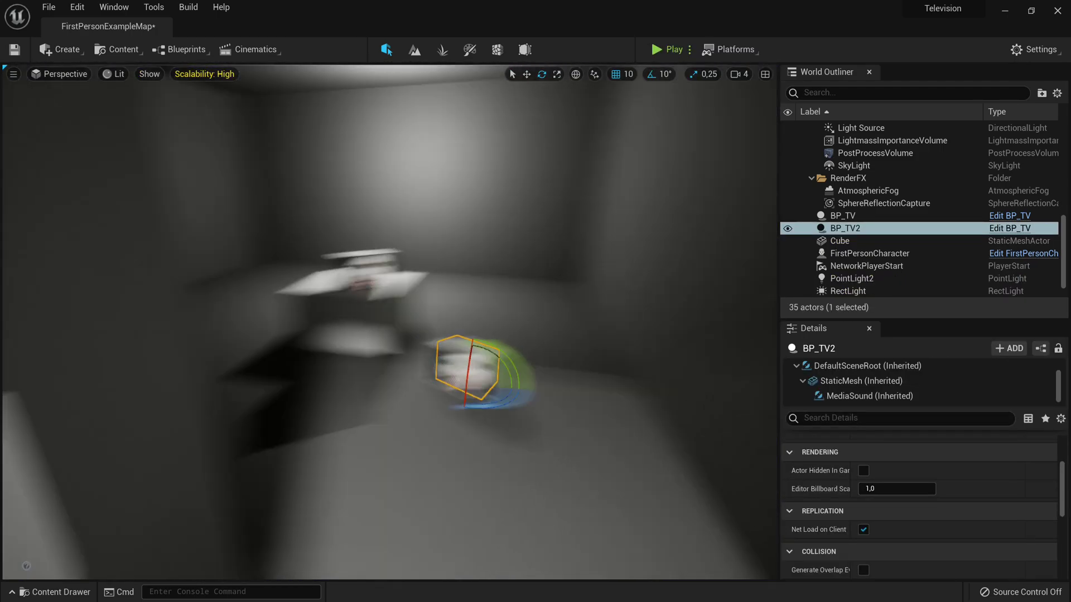
mouse_move(515, 301)
right_down()
mouse_move(502, 301)
mouse_move(580, 251)
mouse_move(575, 295)
mouse_move(514, 301)
right_up()
key(s)
key(w)
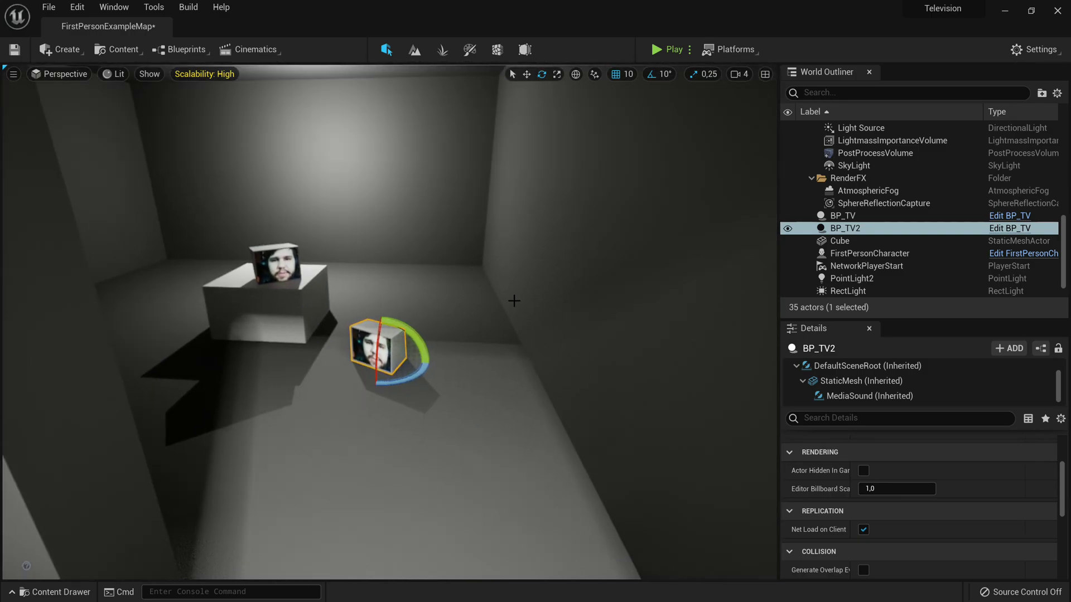